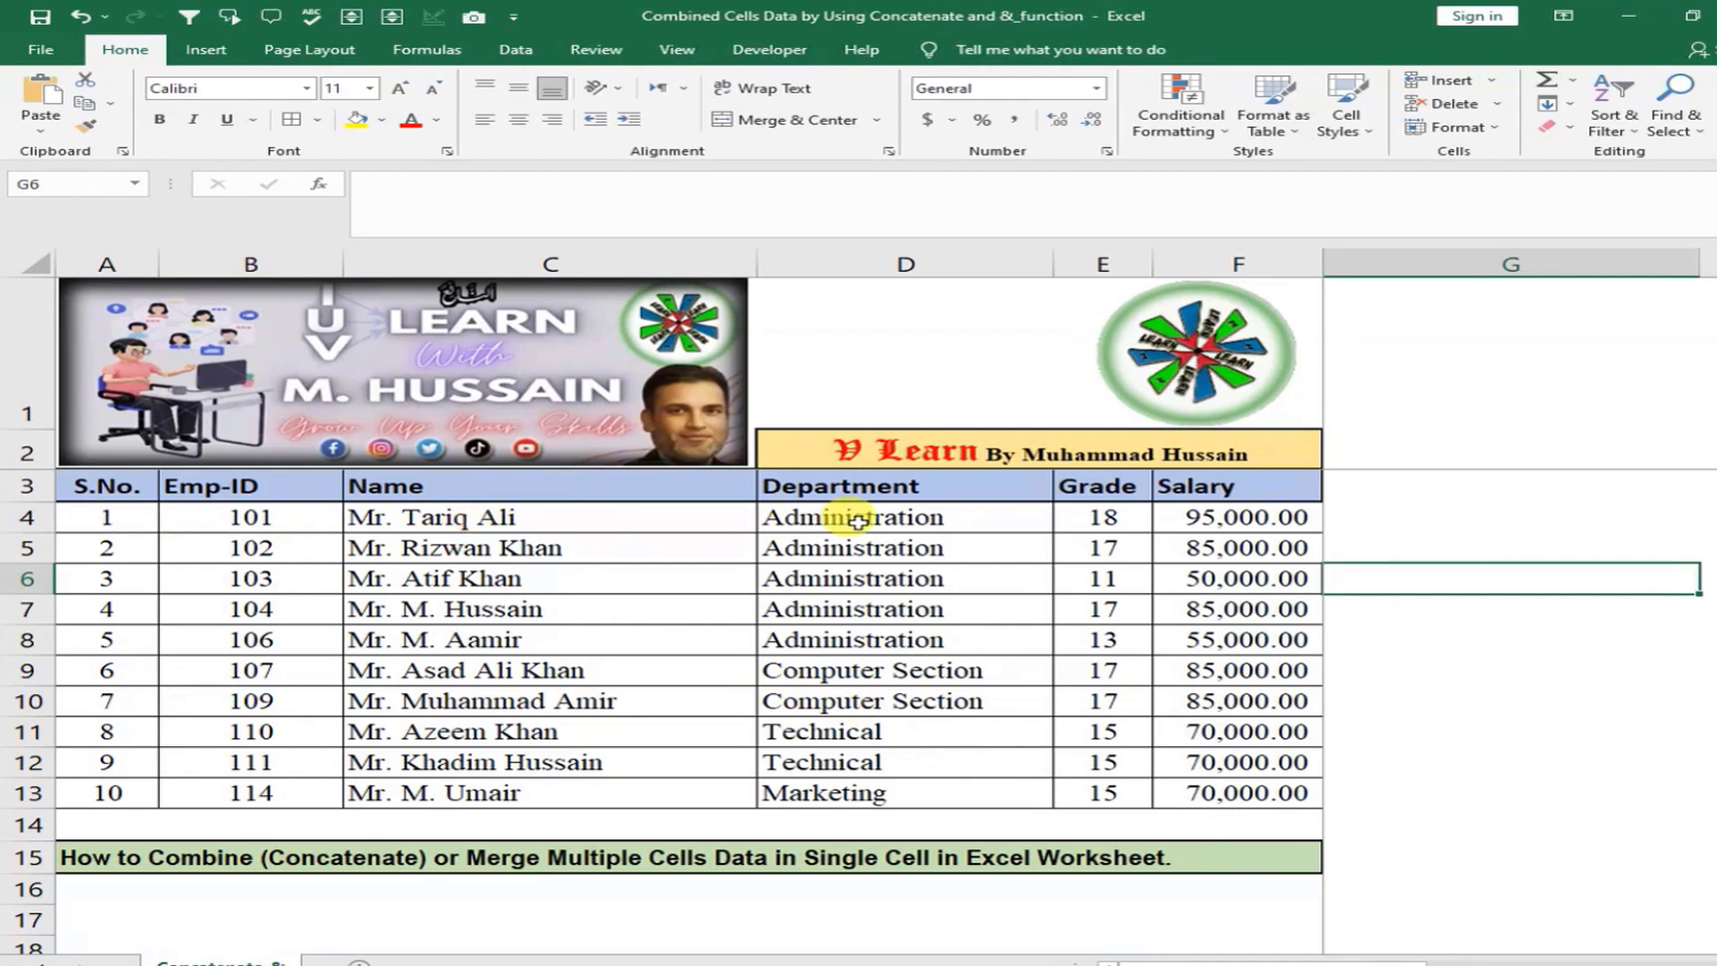
Enter the formula =B4 &C4&D4 in cell G4 to combine the employee ID, name and department
{"action": "left_click", "coordinate": [1340, 516]}
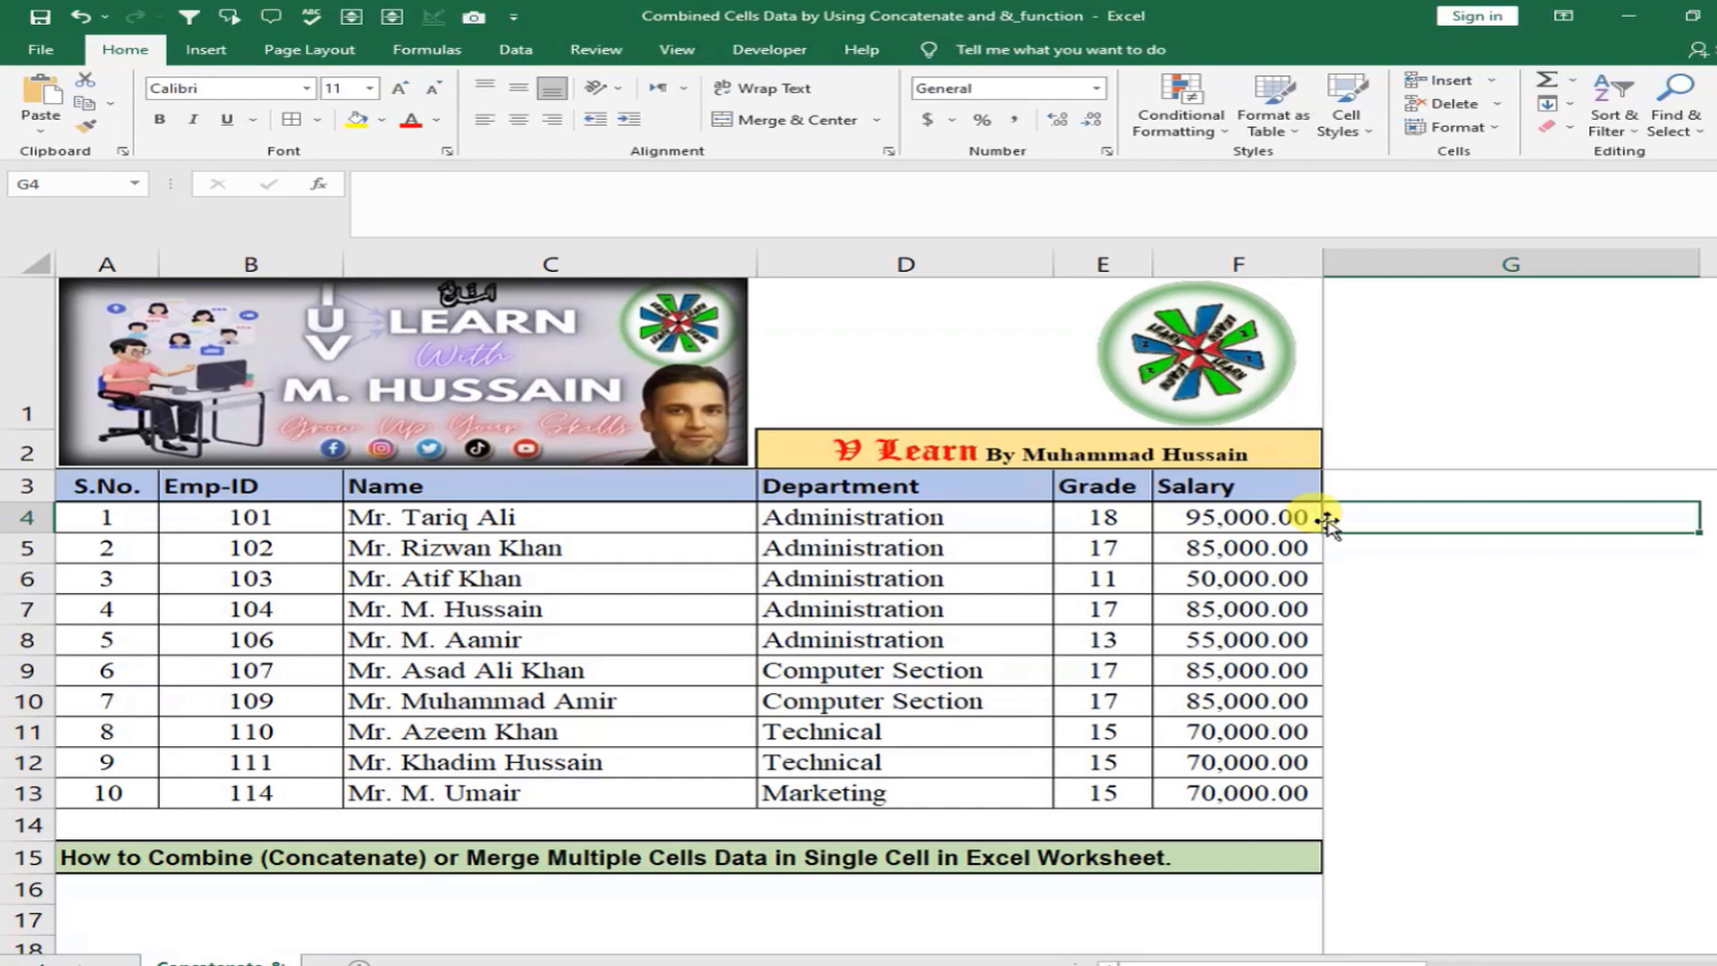
{"action": "type", "text": "="}
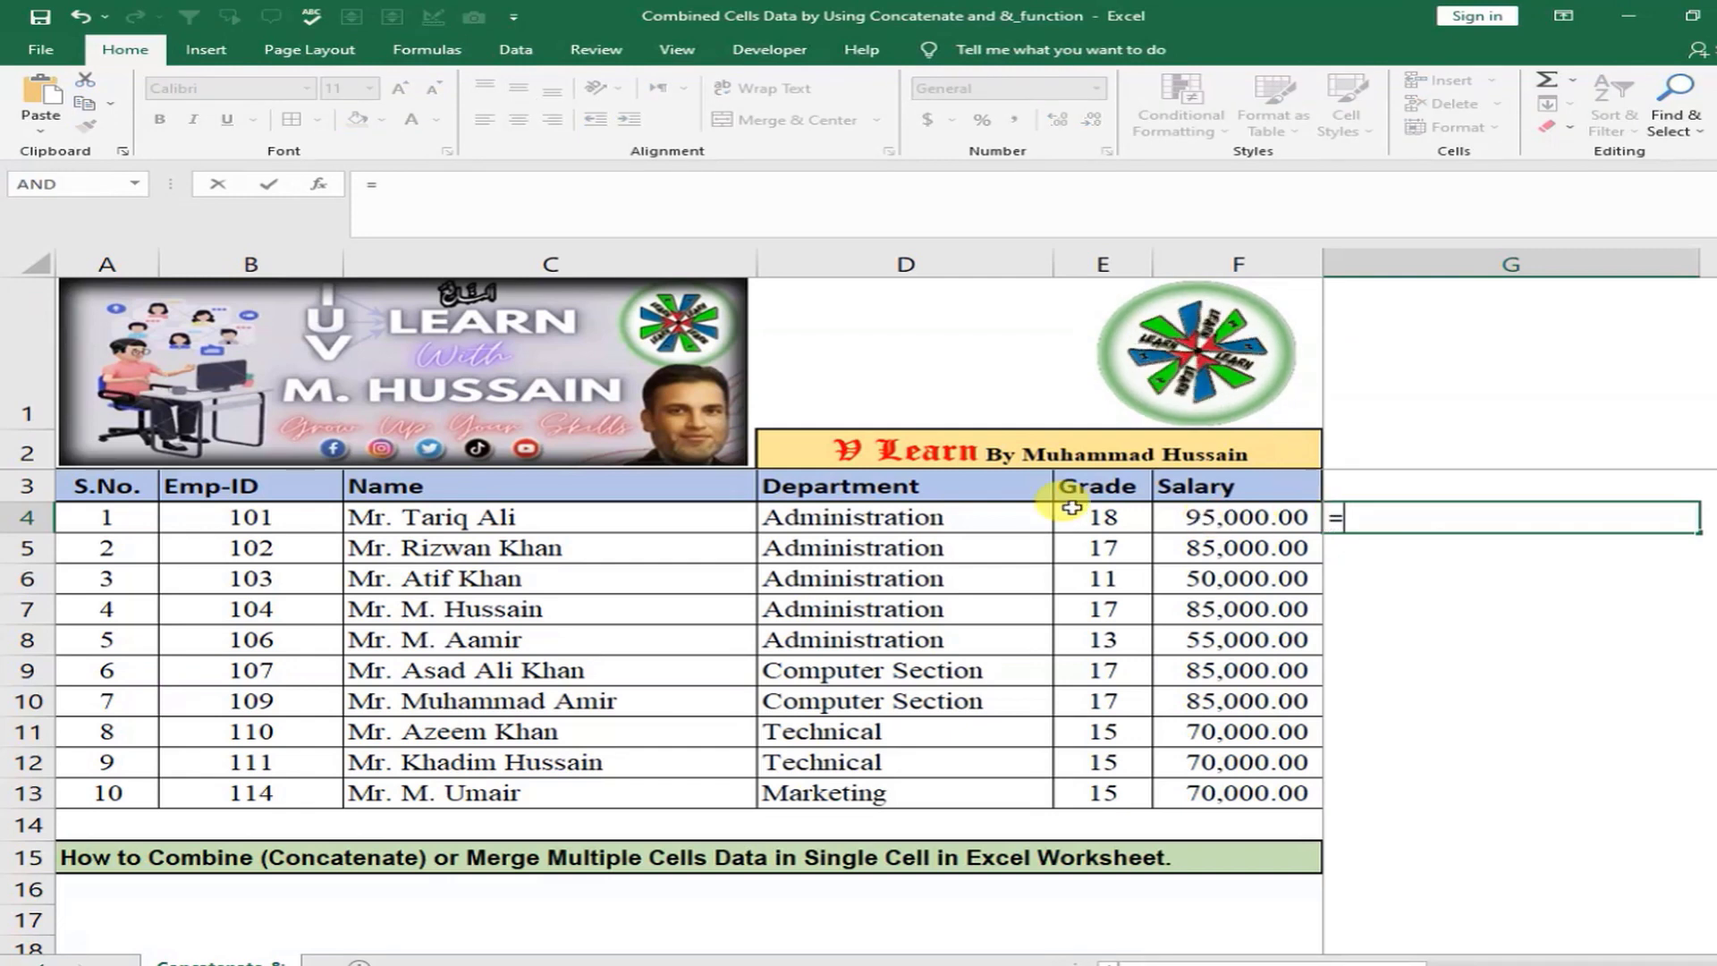
{"action": "left_click", "coordinate": [278, 516]}
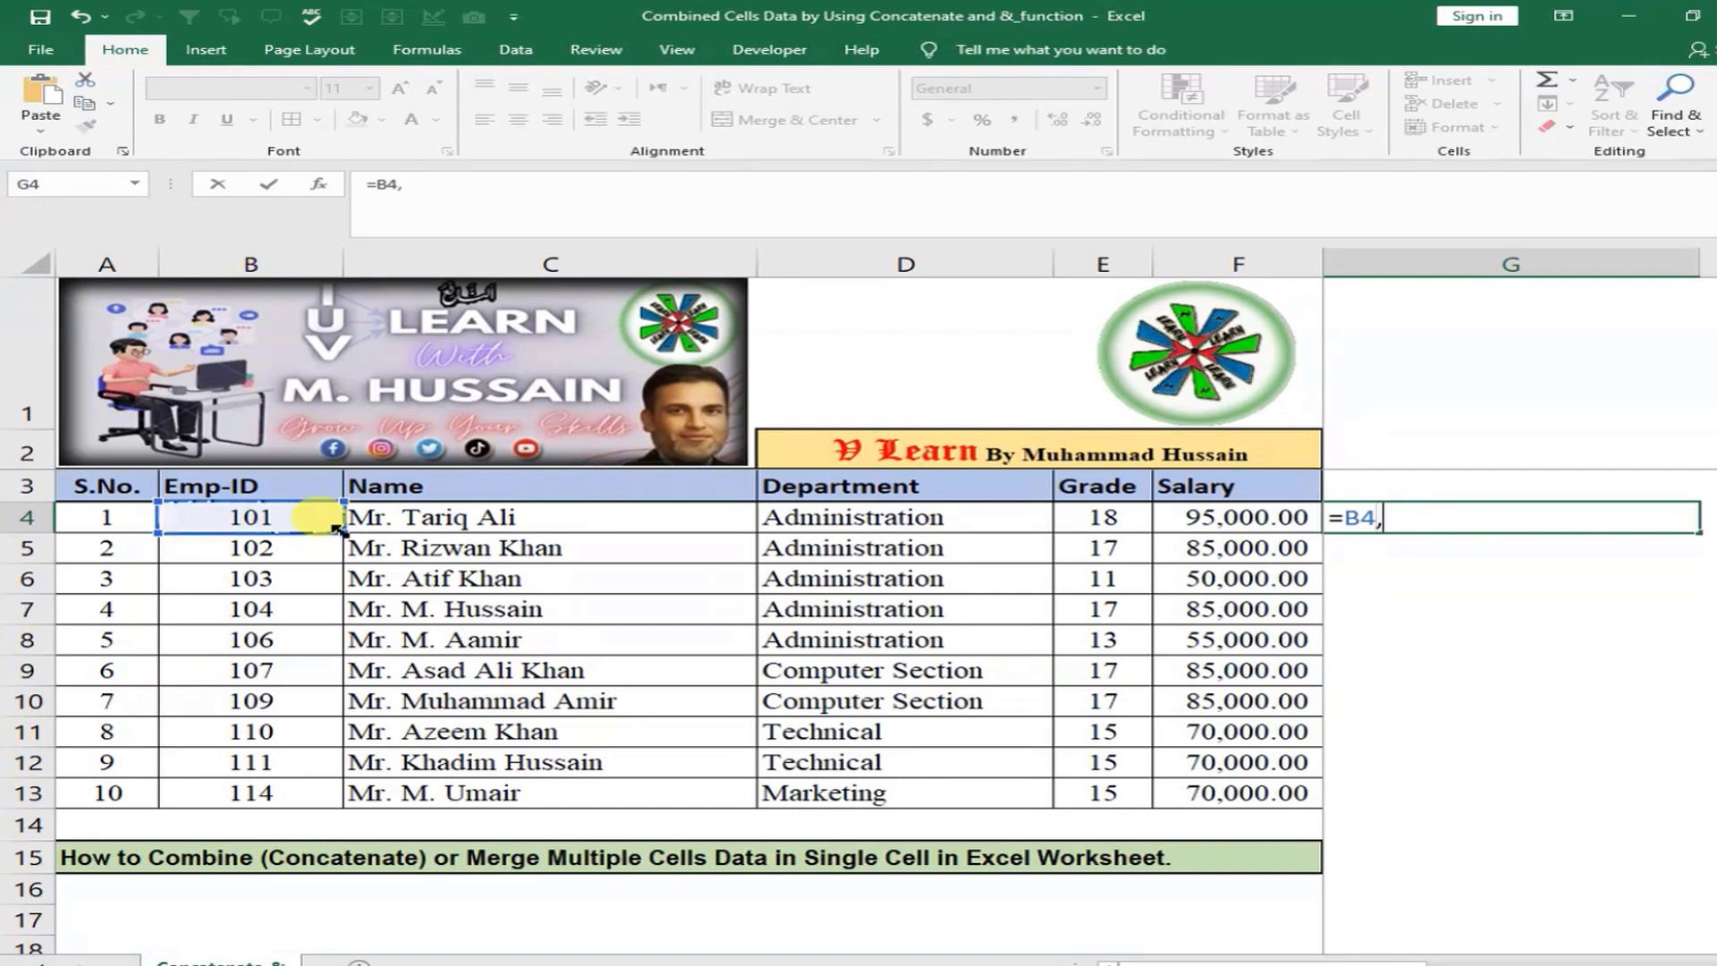
{"action": "type", "text": ","}
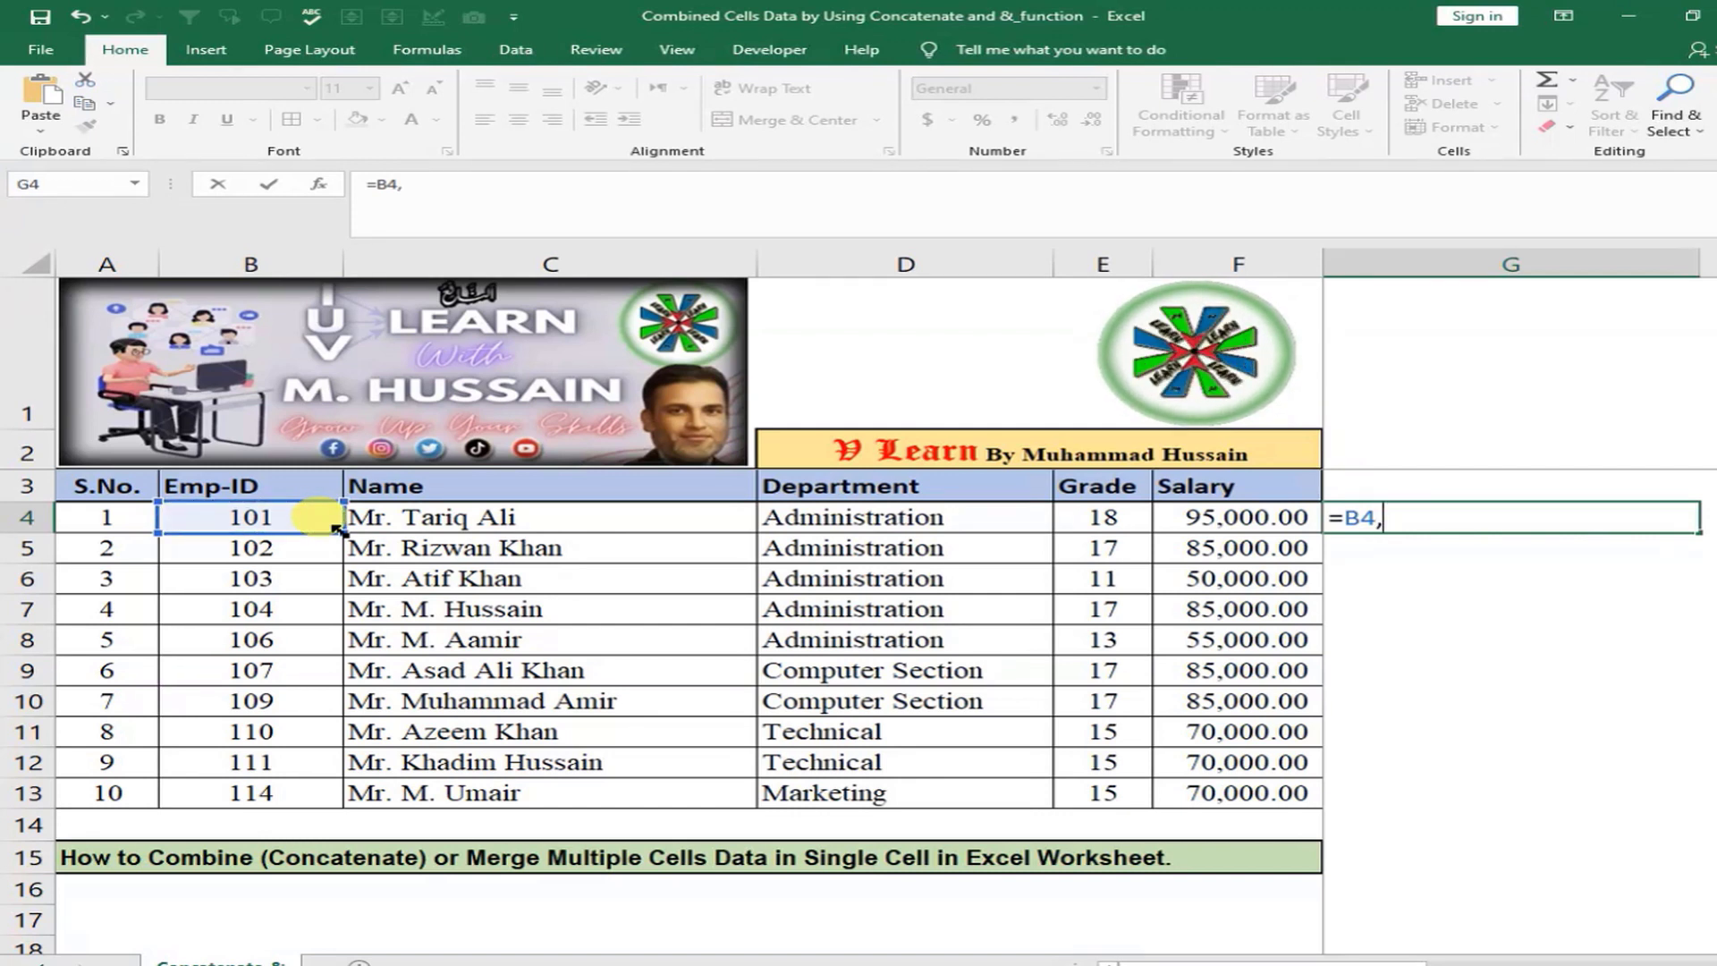
{"action": "key", "text": "BackSpace"}
{"action": "type", "text": "&"}
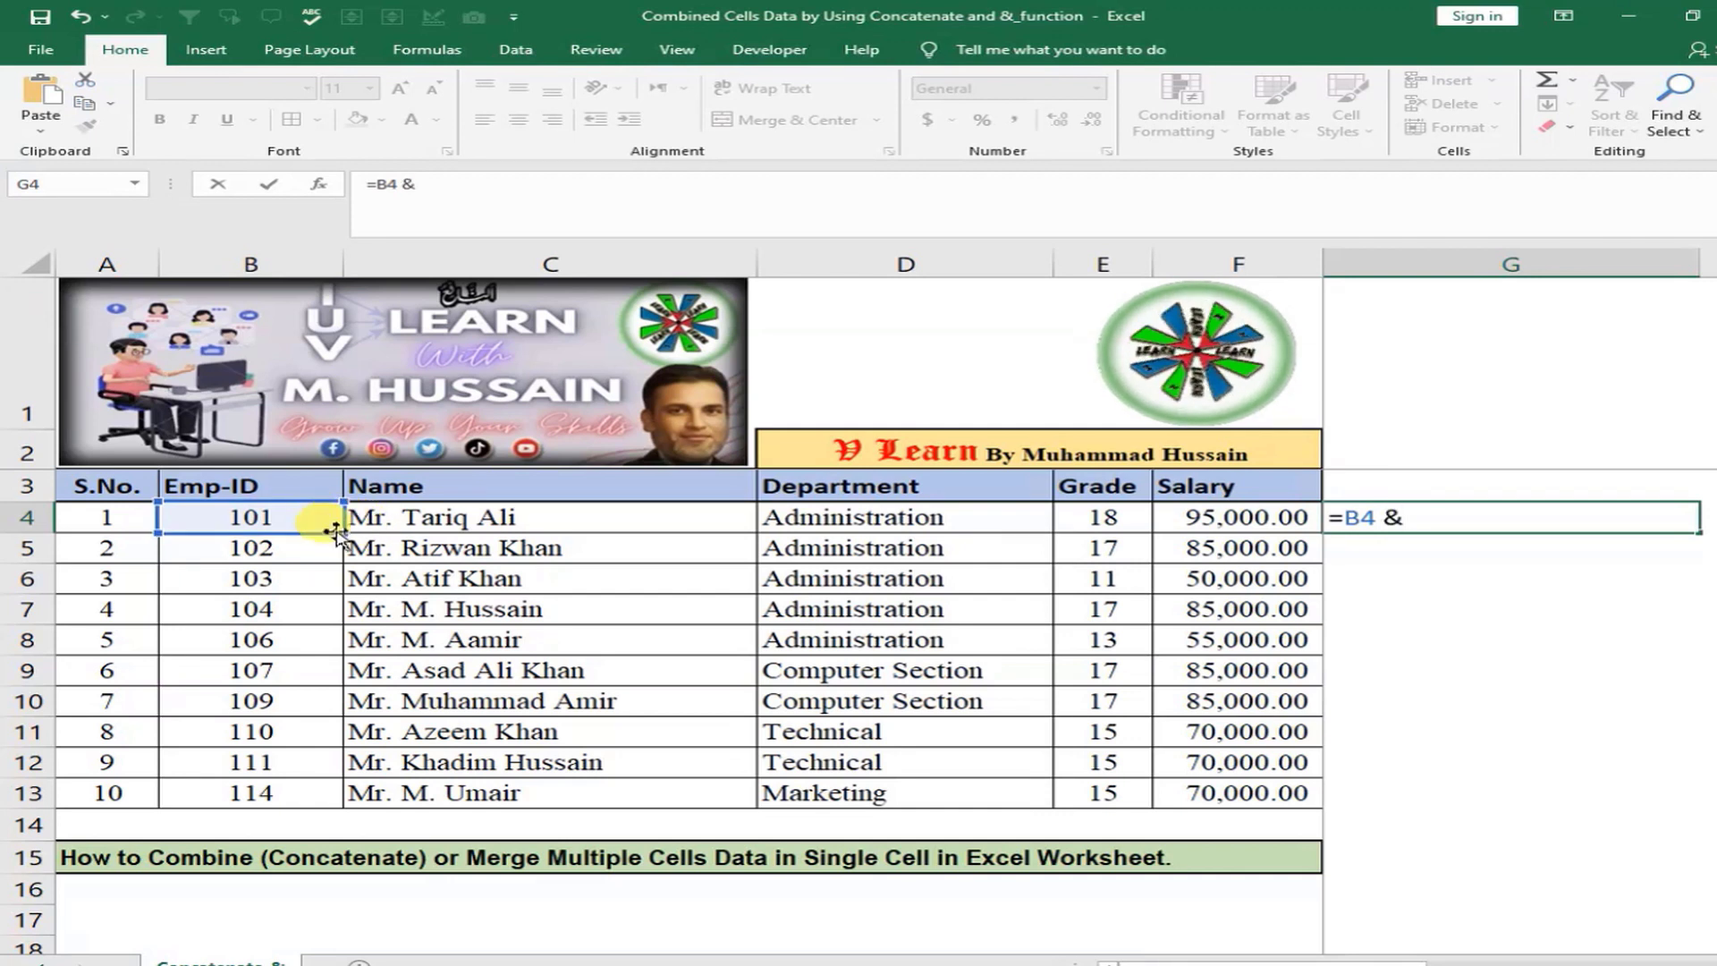
{"action": "left_click", "coordinate": [398, 517]}
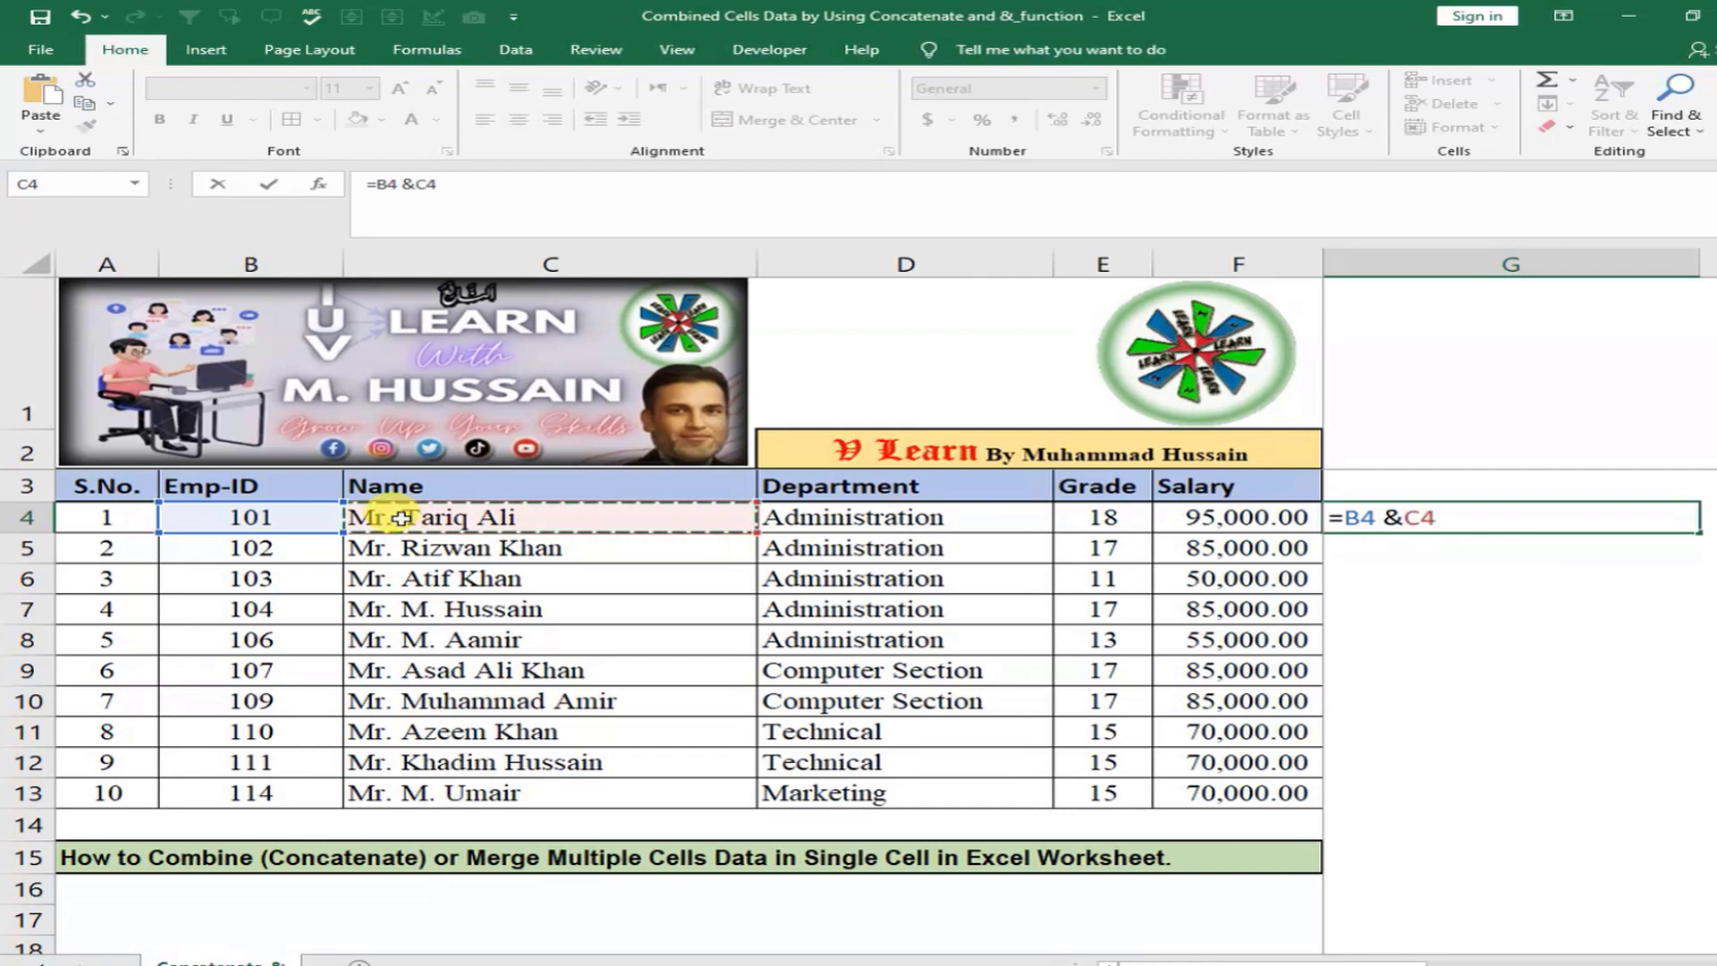
{"action": "type", "text": "&"}
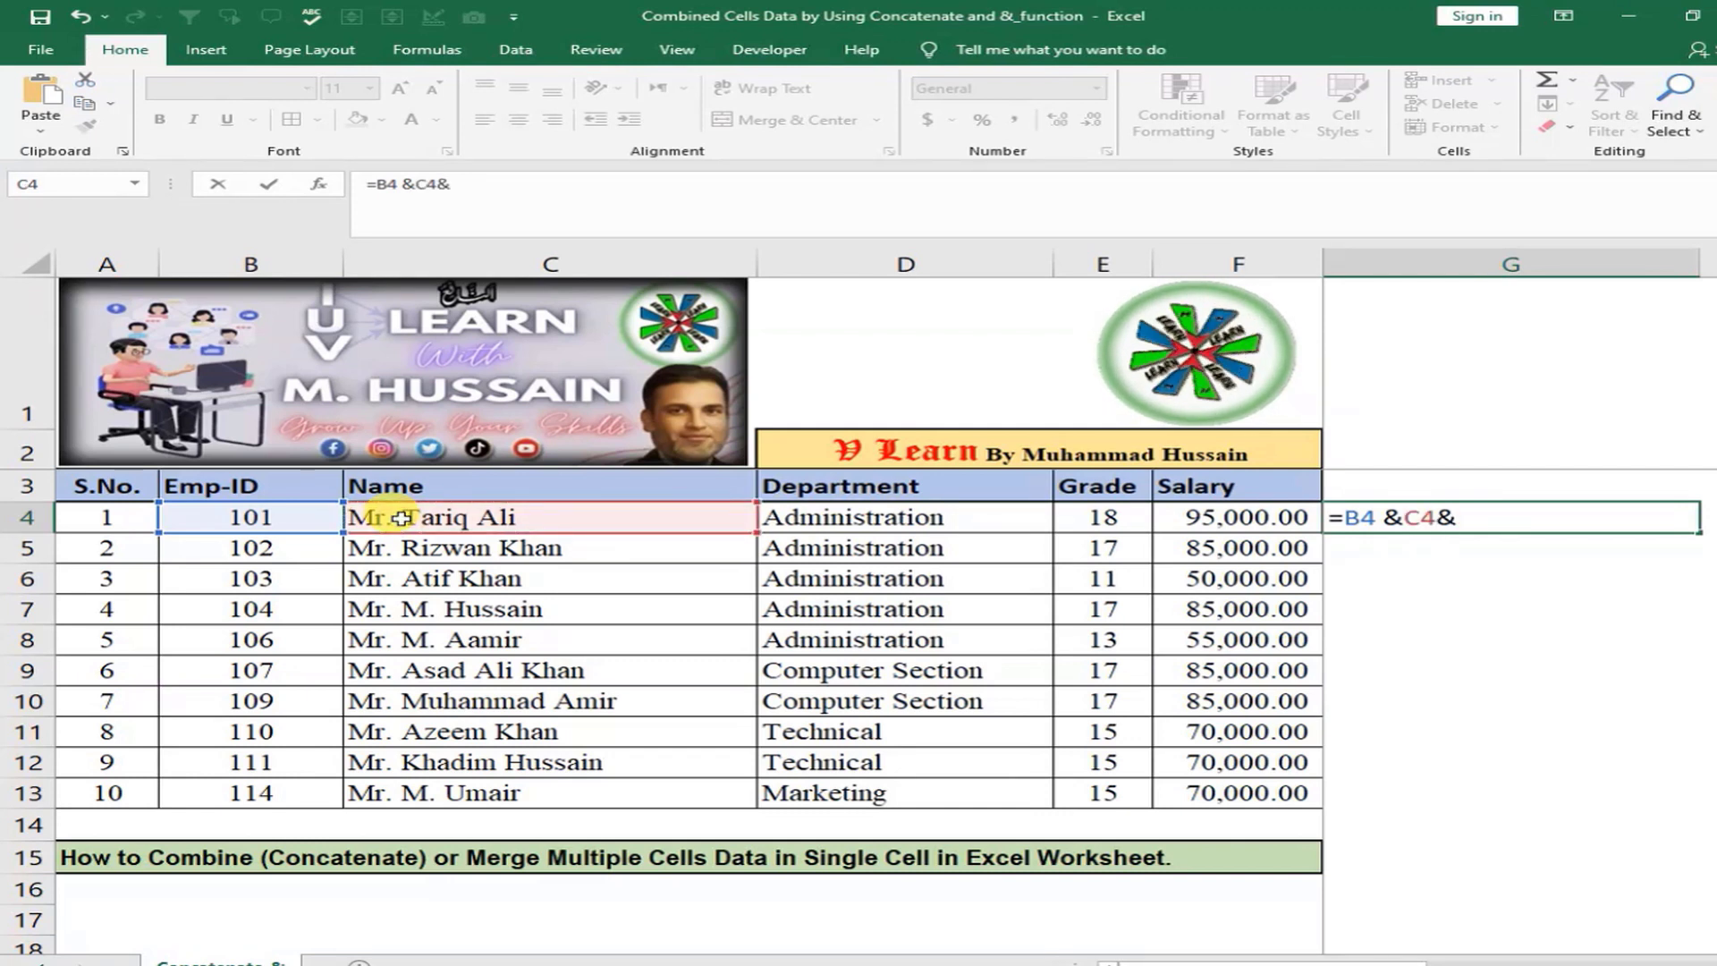
{"action": "left_click", "coordinate": [870, 511]}
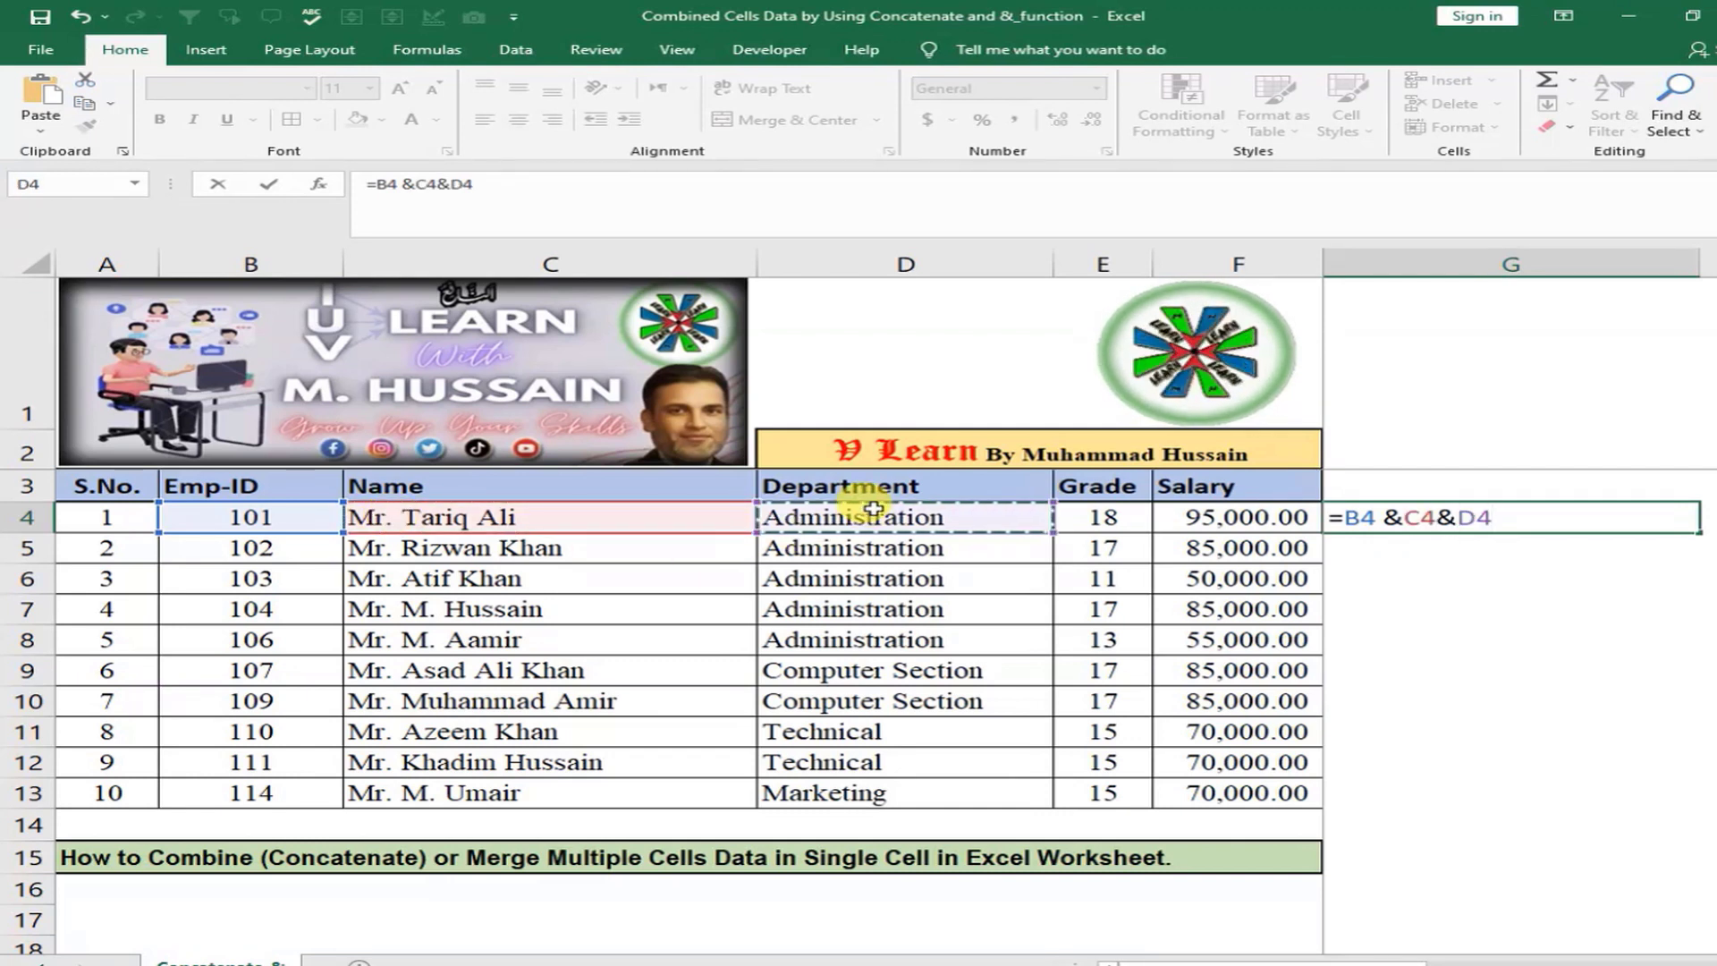
{"action": "key", "text": "Return"}
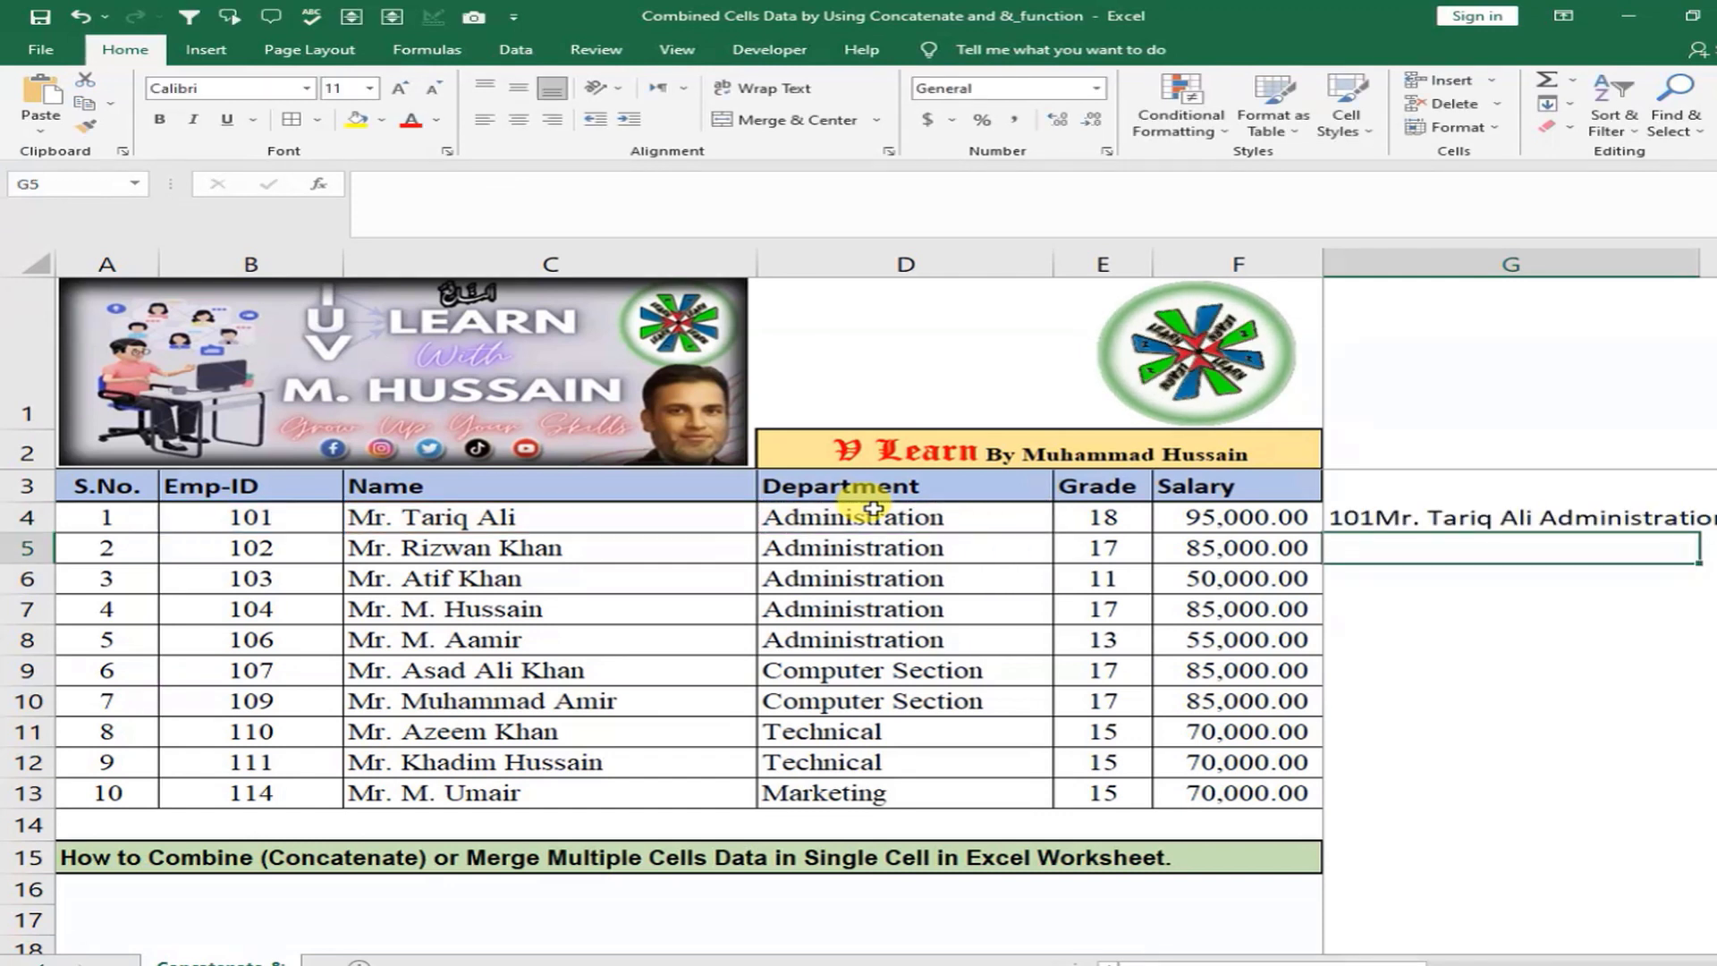
Fill the combining formula from G4 down to G13 and widen column G slightly
{"action": "key", "text": "Up"}
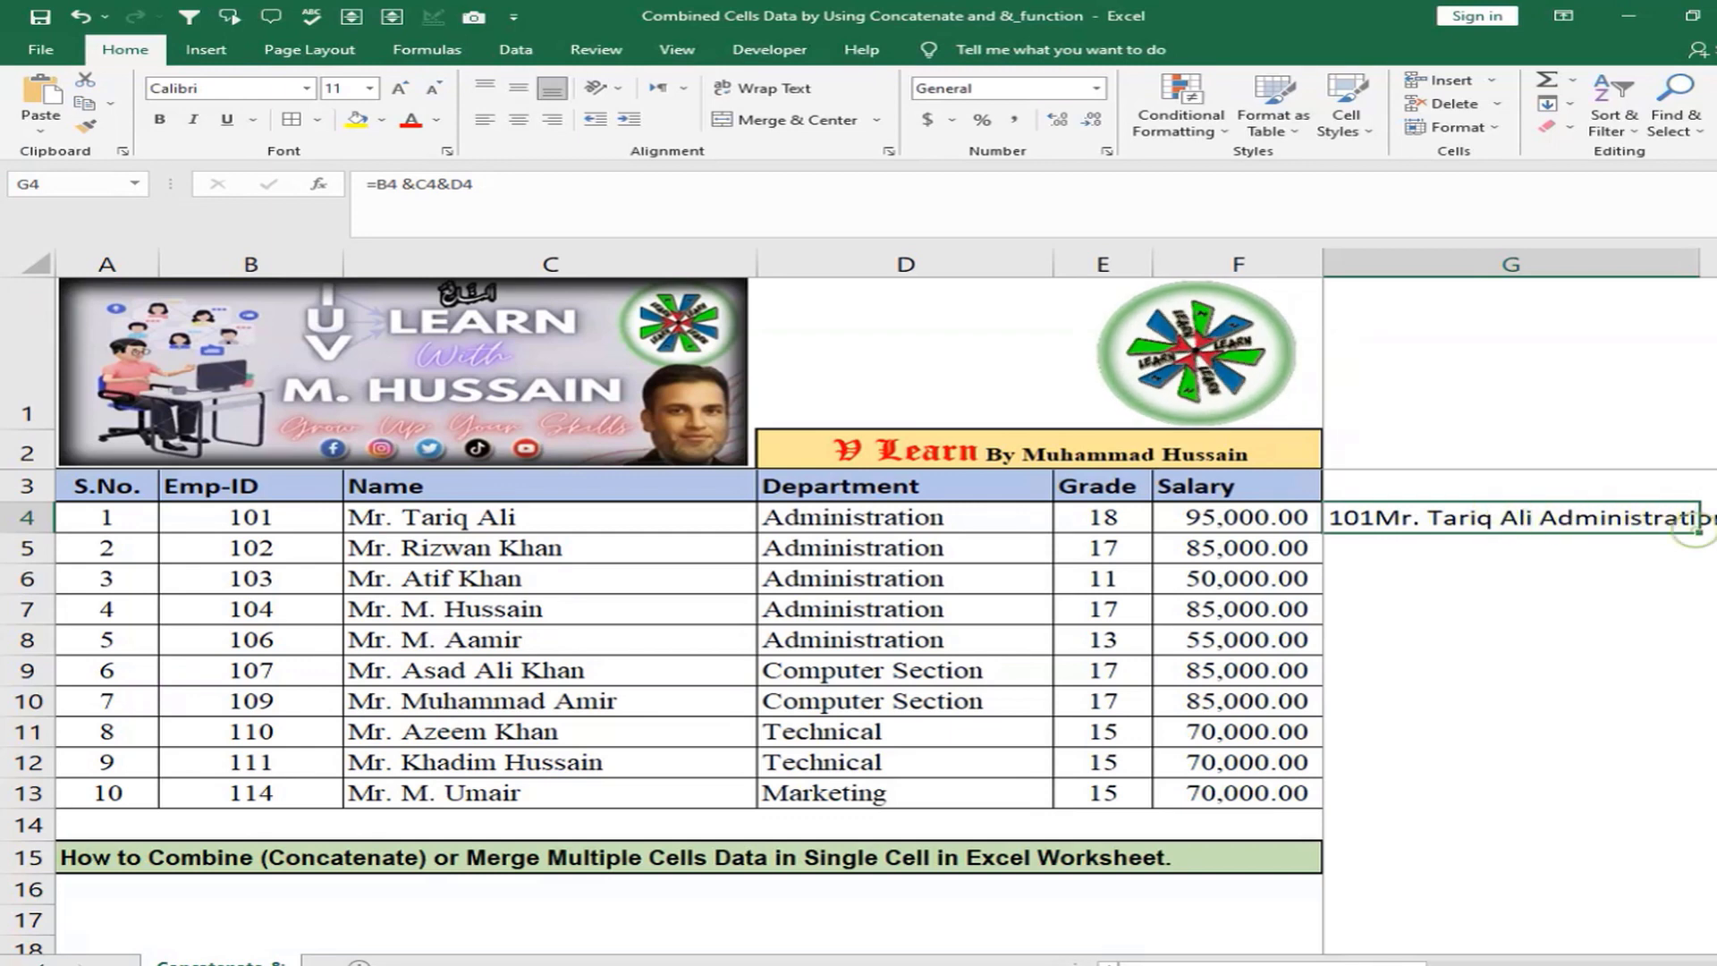
{"action": "left_click_drag", "start_coordinate": [1699, 533], "coordinate": [1690, 787]}
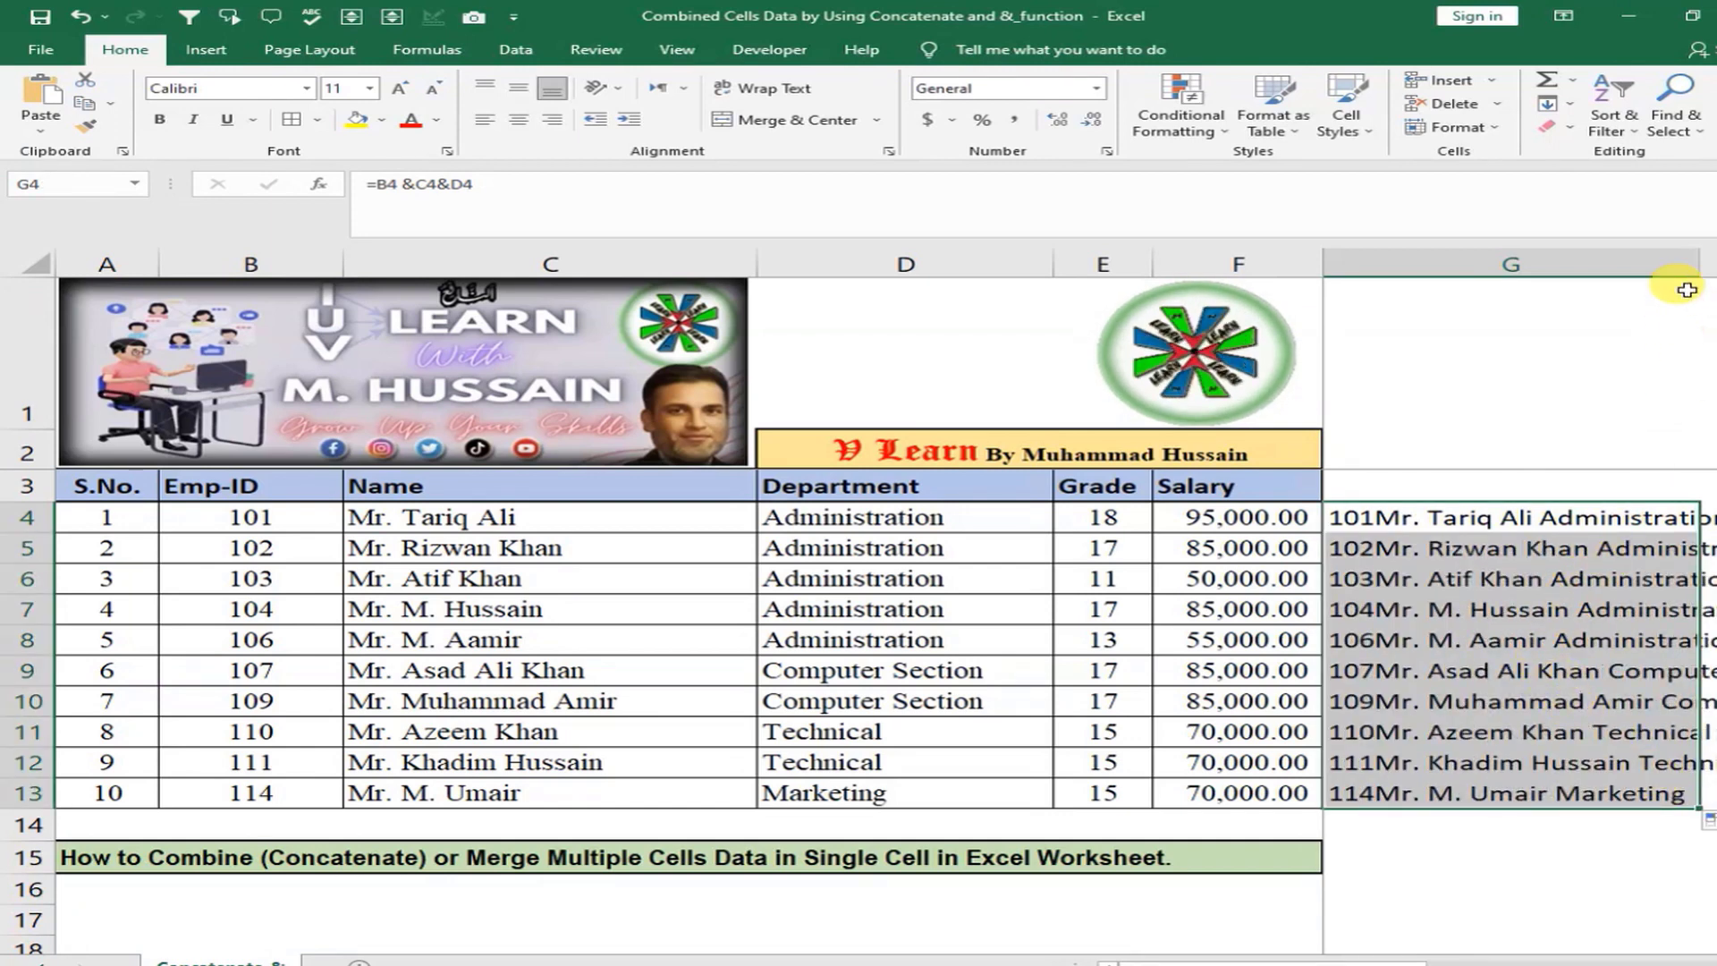
{"action": "left_click_drag", "start_coordinate": [1699, 255], "coordinate": [1716, 242]}
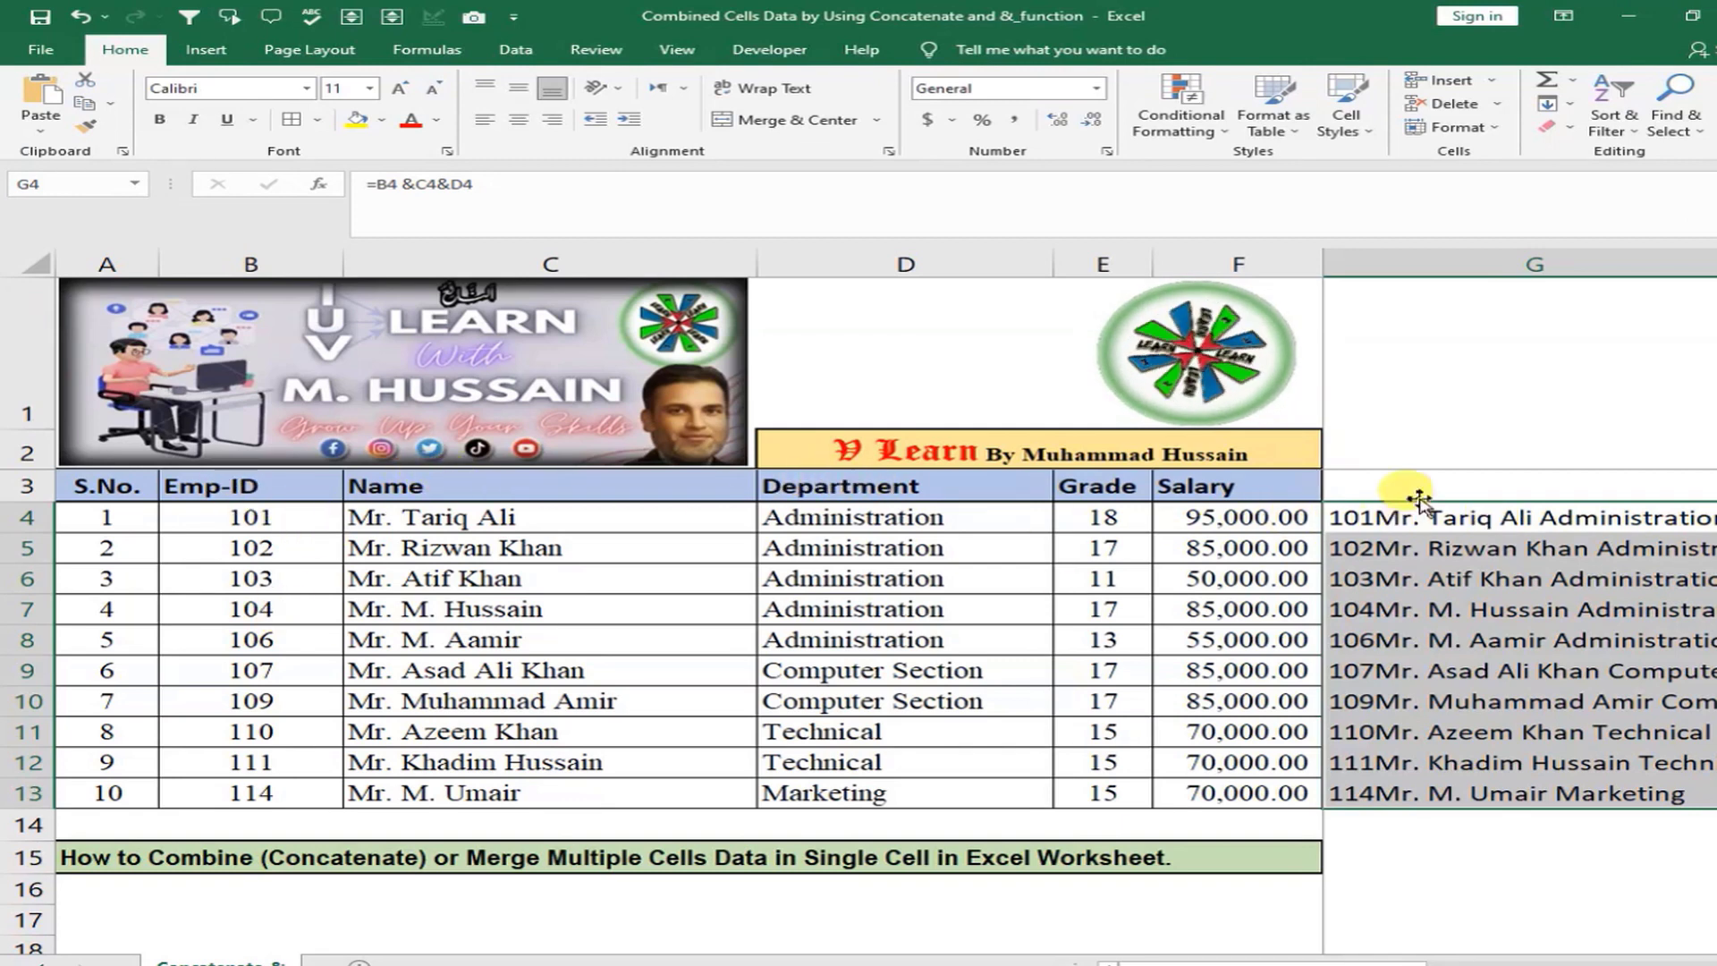
{"action": "left_click", "coordinate": [1329, 528]}
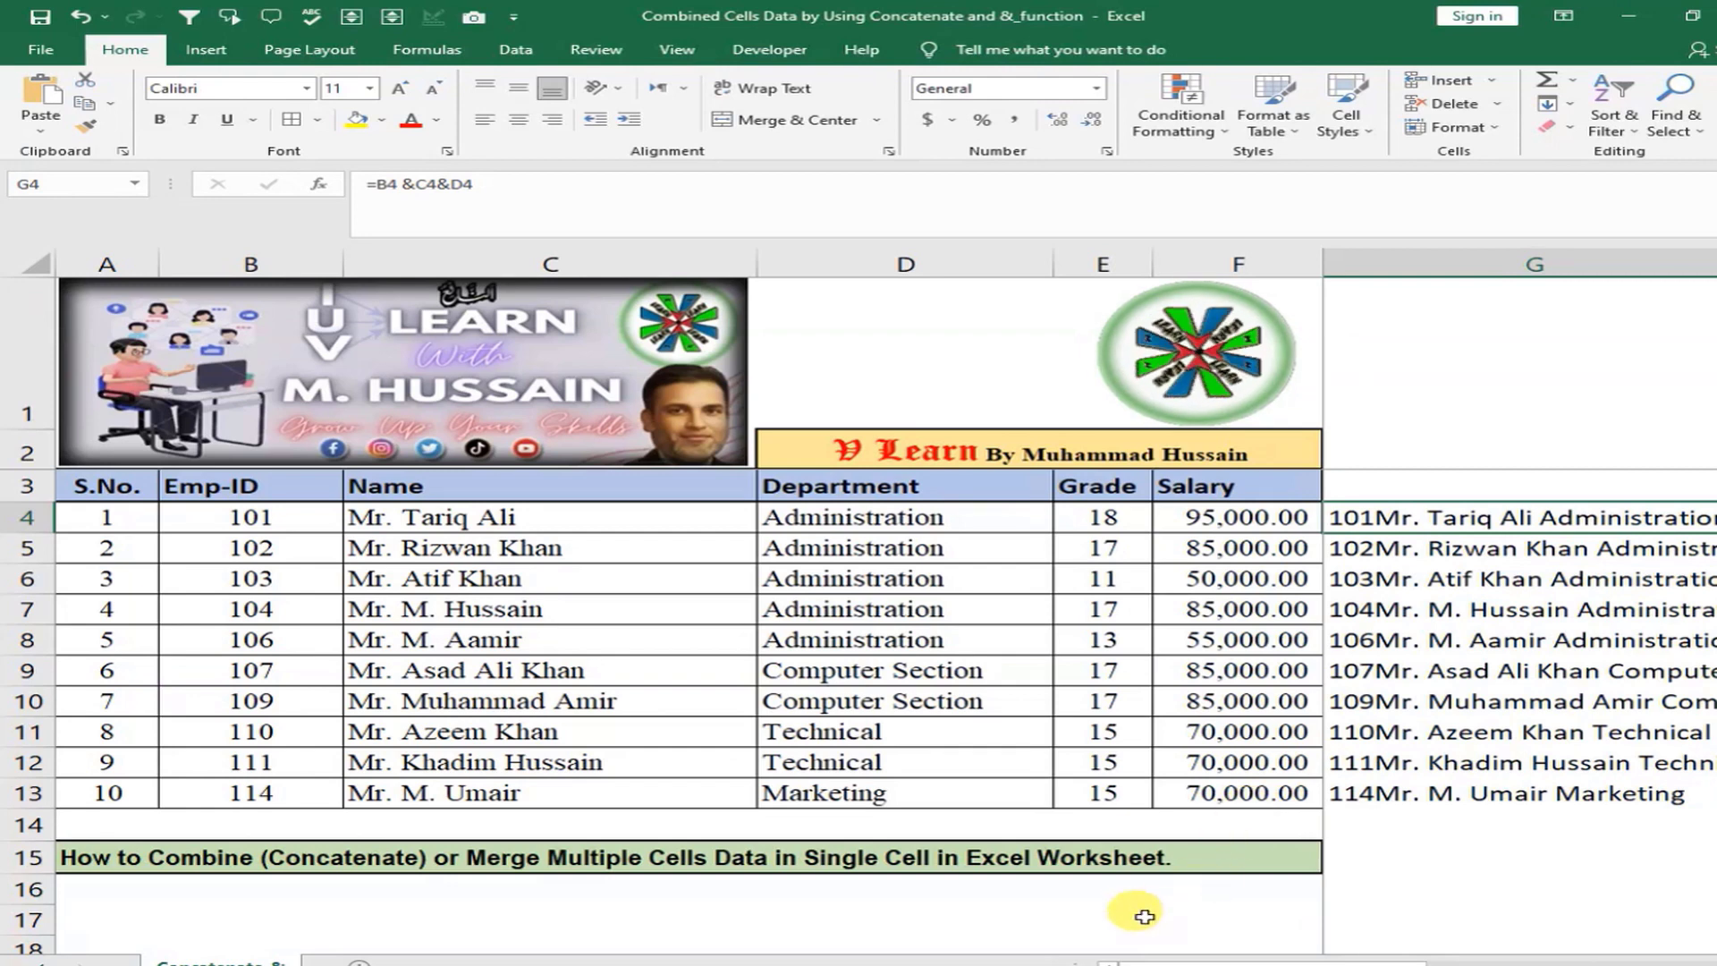
Enter 101, Name and Deptt. on separate rows in cells F16 to F18 as a sample layout
{"action": "left_click", "coordinate": [1165, 889]}
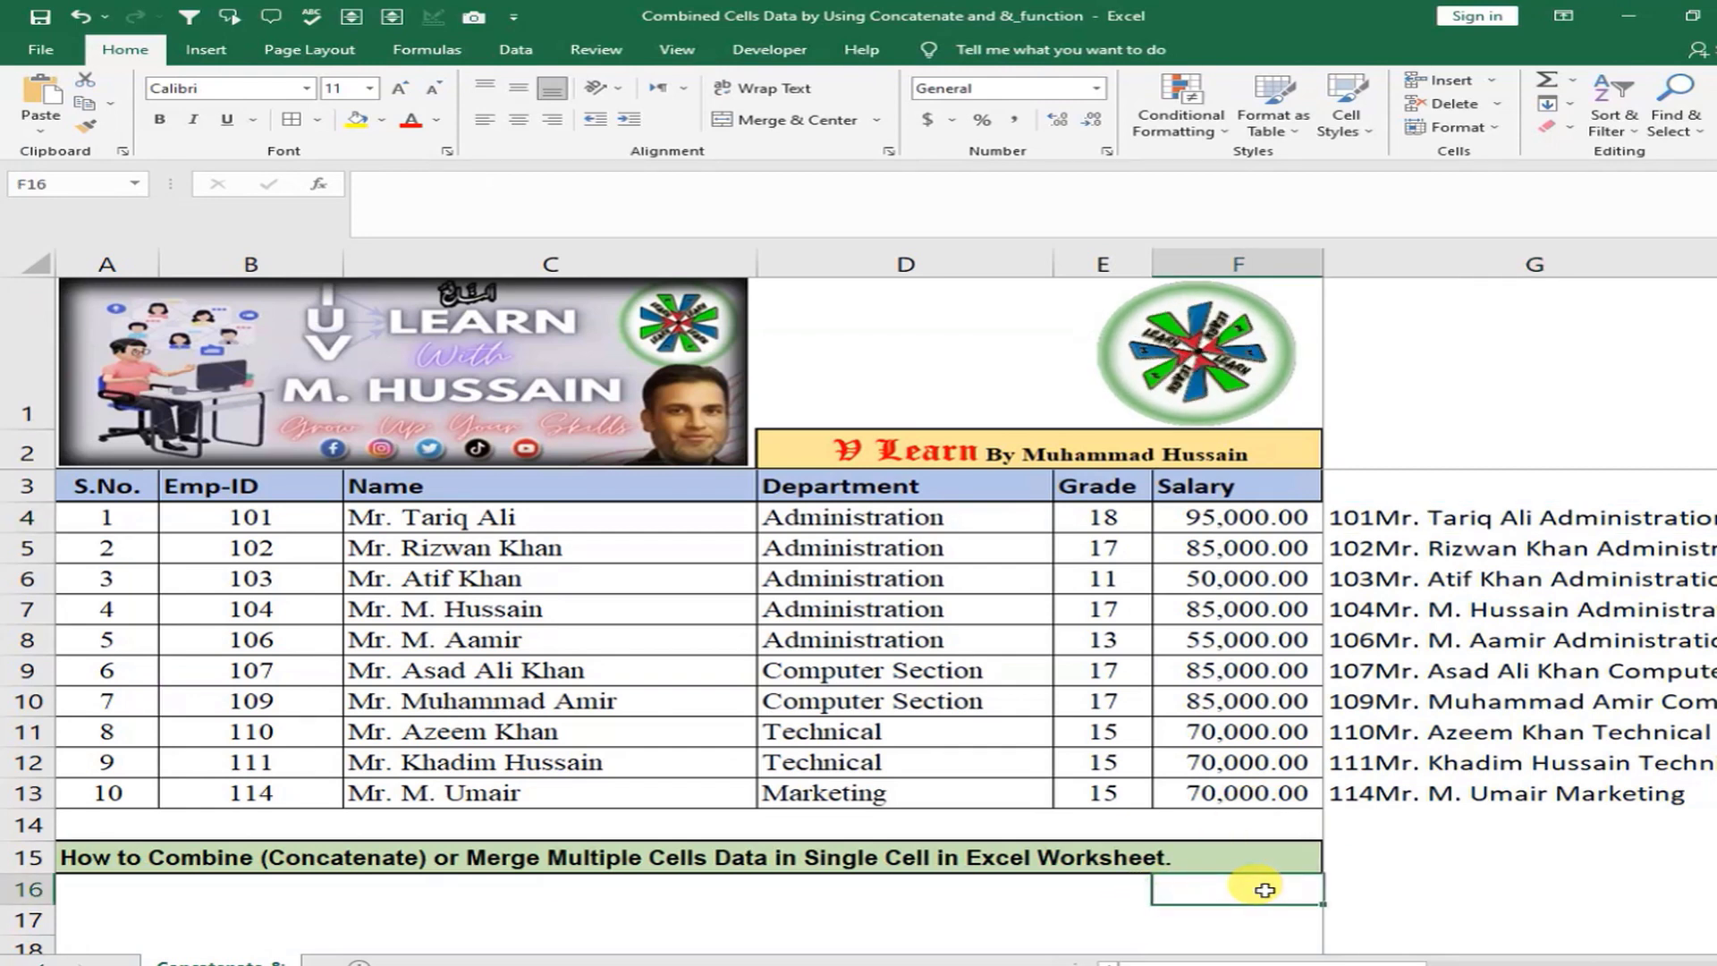
{"action": "type", "text": "101000"}
{"action": "key", "text": "Return"}
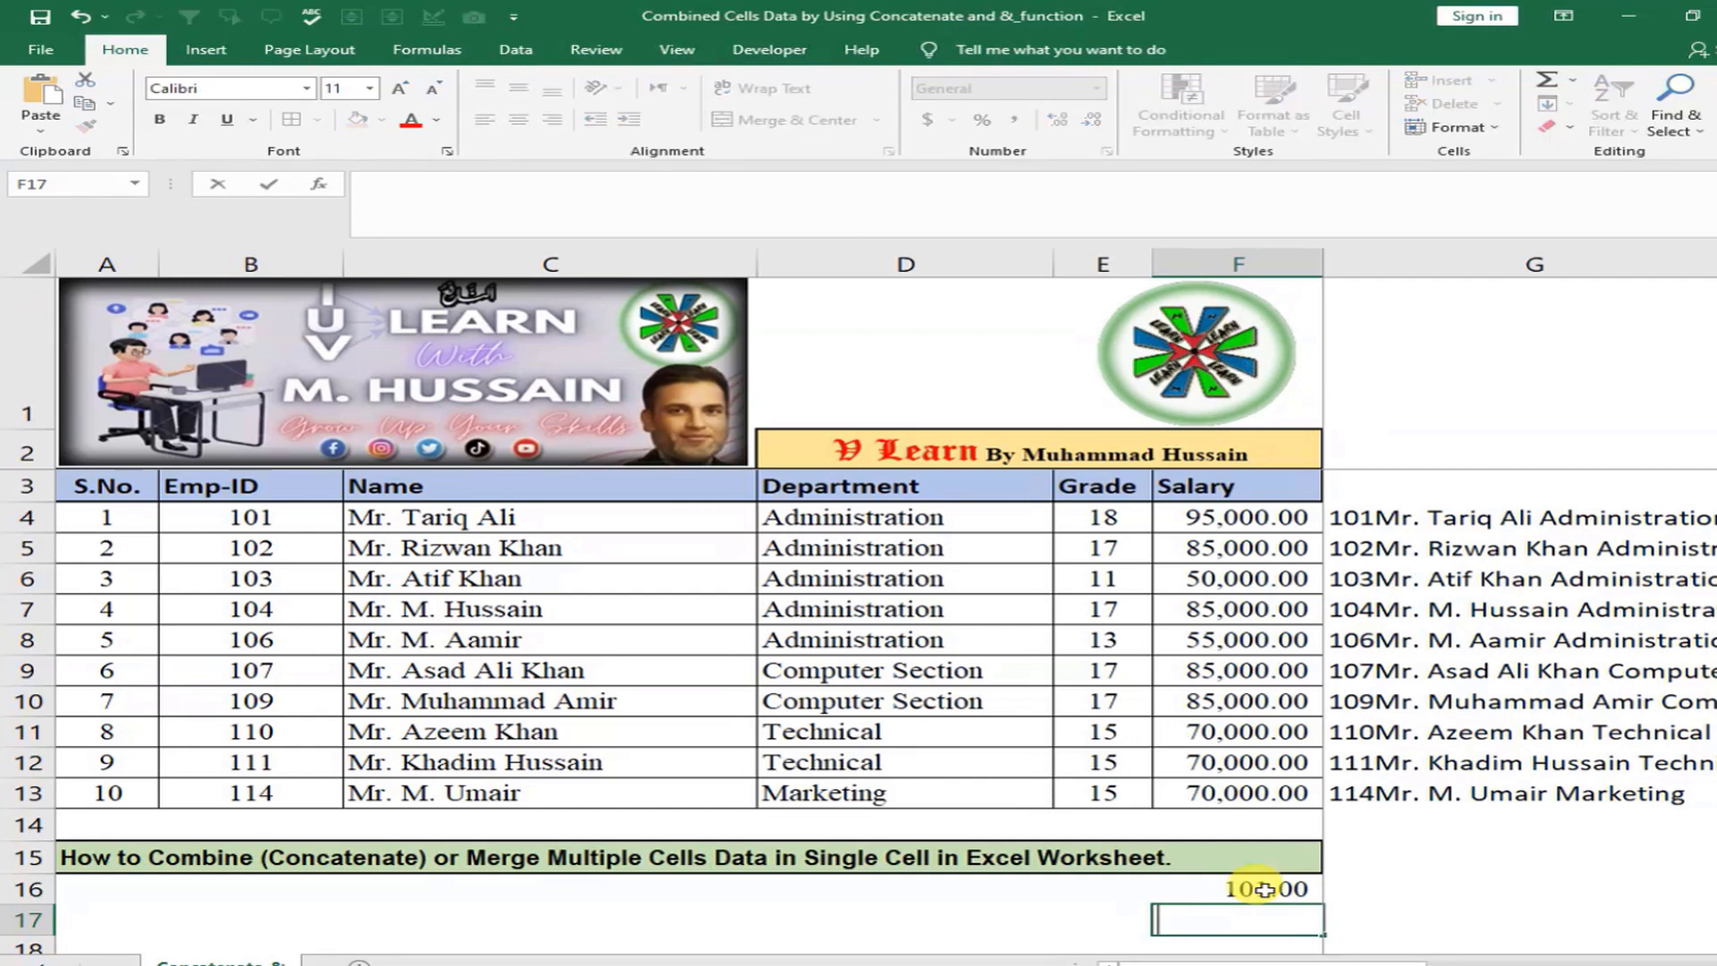
{"action": "type", "text": "Name"}
{"action": "key", "text": "Return"}
{"action": "type", "text": "Deptt."}
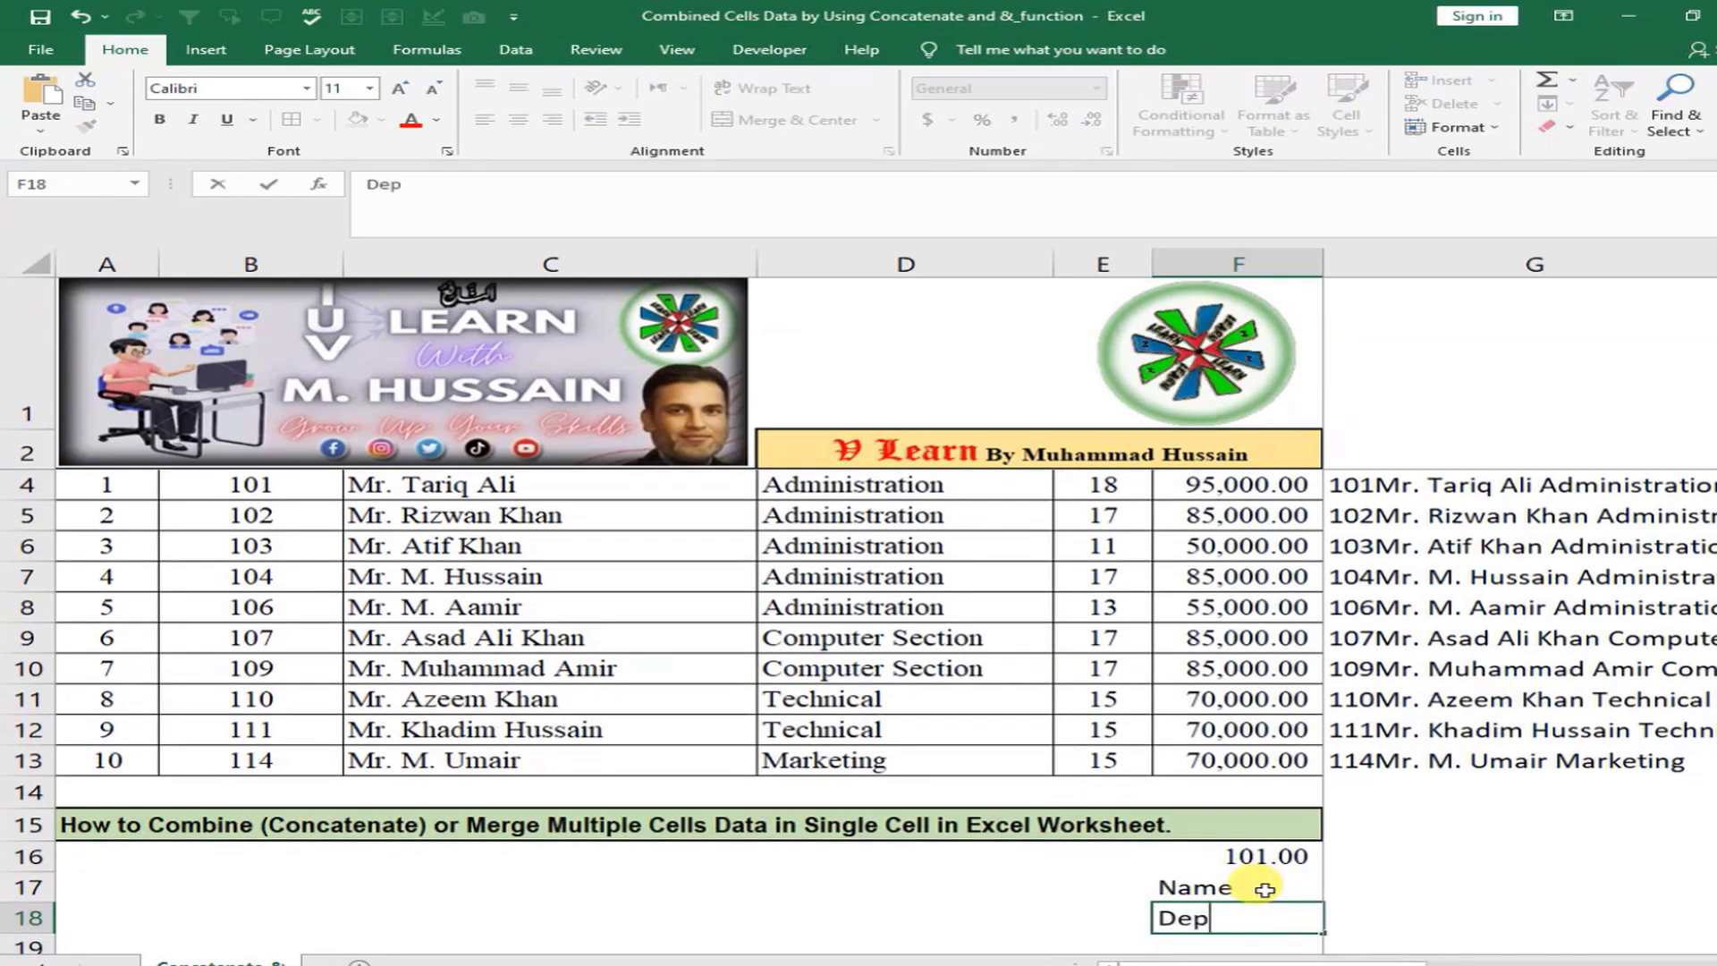
{"action": "key", "text": "Return"}
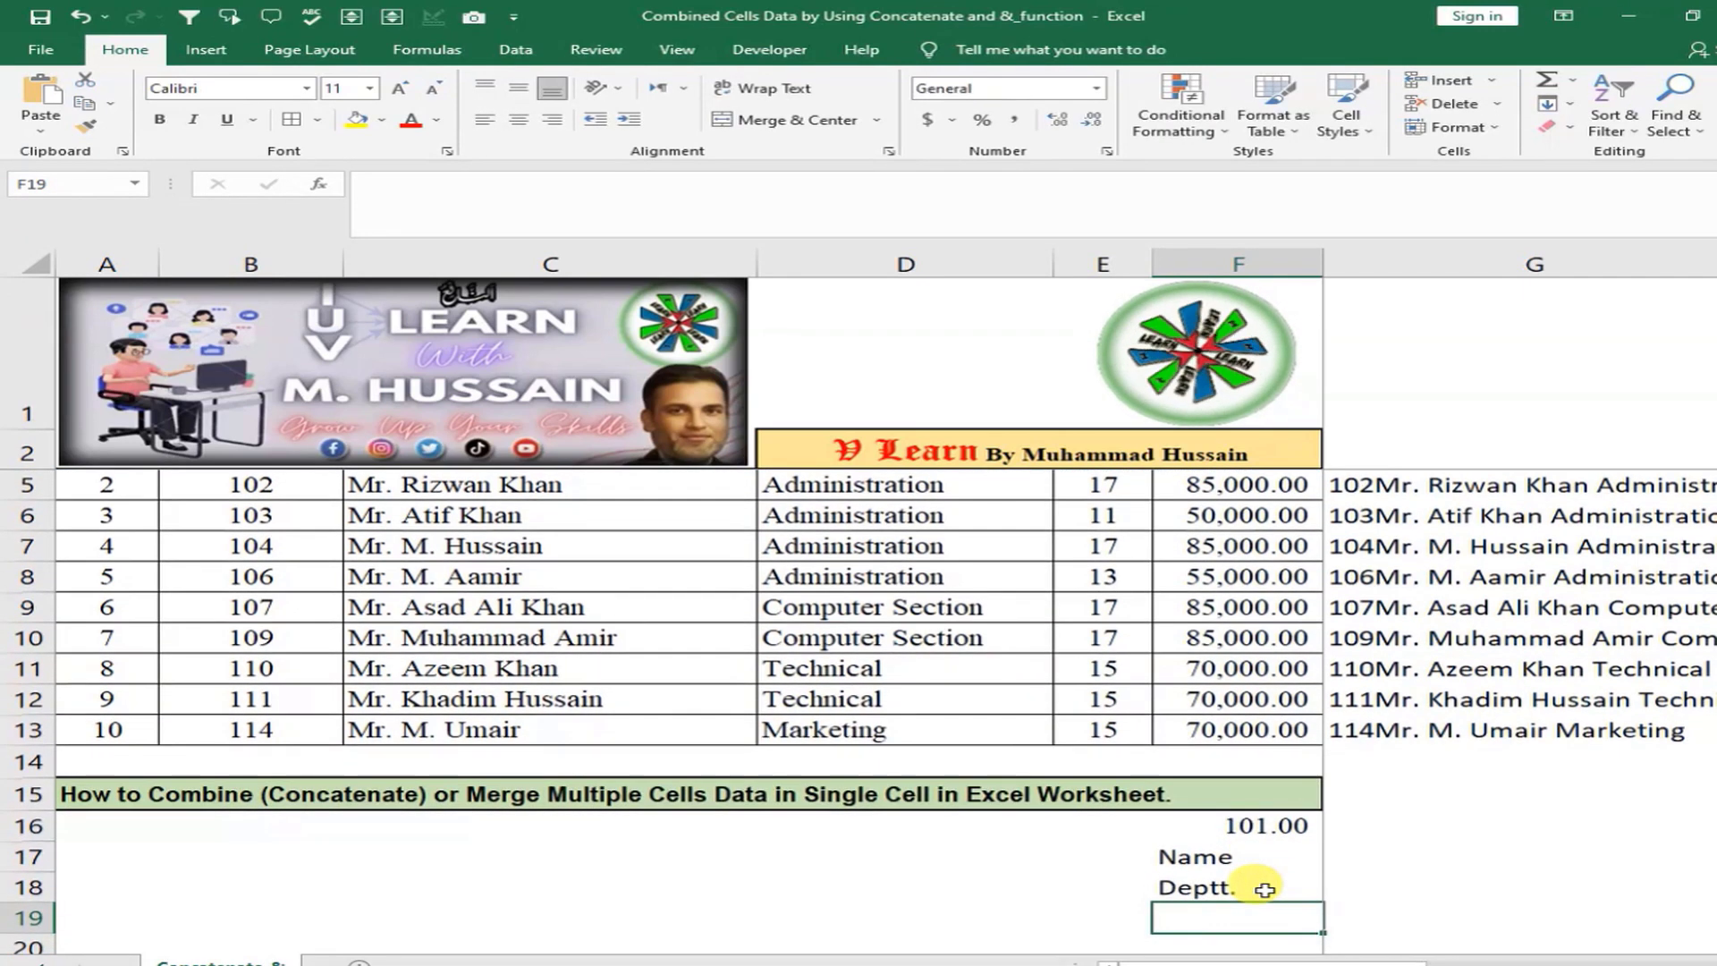
Clear the sample entries from cells F16 to F18
{"action": "key", "text": "Up"}
{"action": "key", "text": "Up"}
{"action": "key", "text": "Up"}
{"action": "key", "text": "shift+Down"}
{"action": "key", "text": "shift+Down"}
{"action": "key", "text": "Delete"}
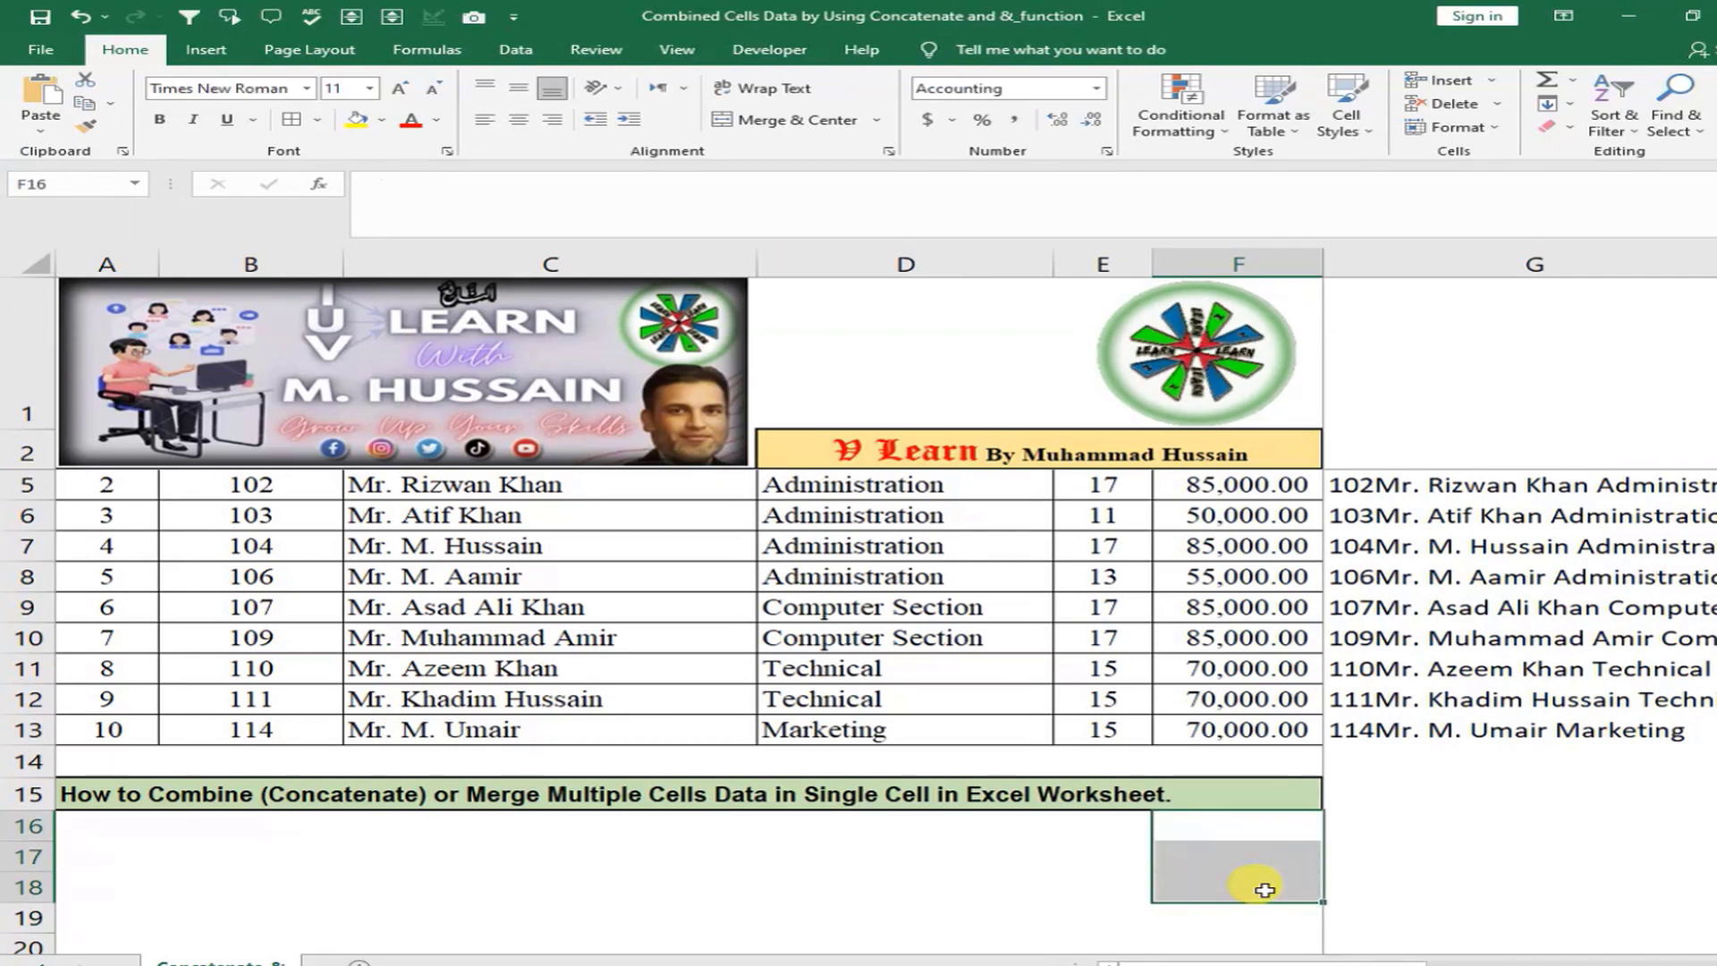
{"action": "scroll", "coordinate": [1270, 886], "scroll_direction": "up", "scroll_amount": 1}
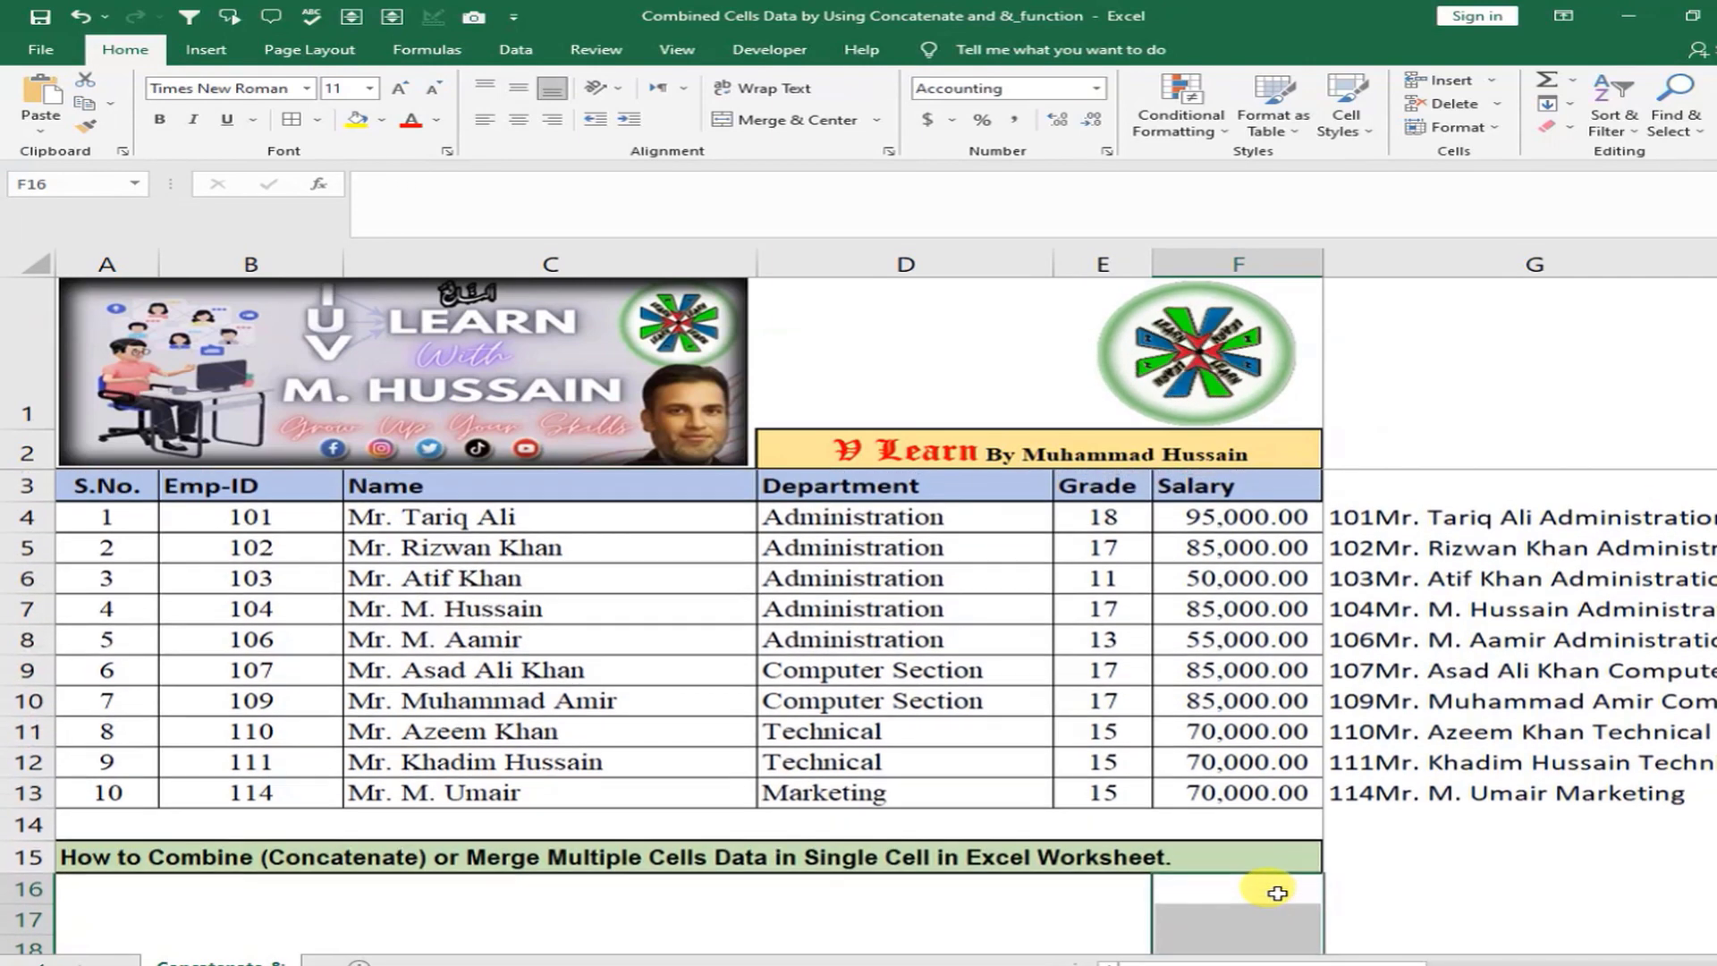
Insert line breaks between the combined values in G4 by changing its formula to =B4 & CHAR(10)&C4&CHAR(10)&D4
{"action": "left_click", "coordinate": [1368, 517]}
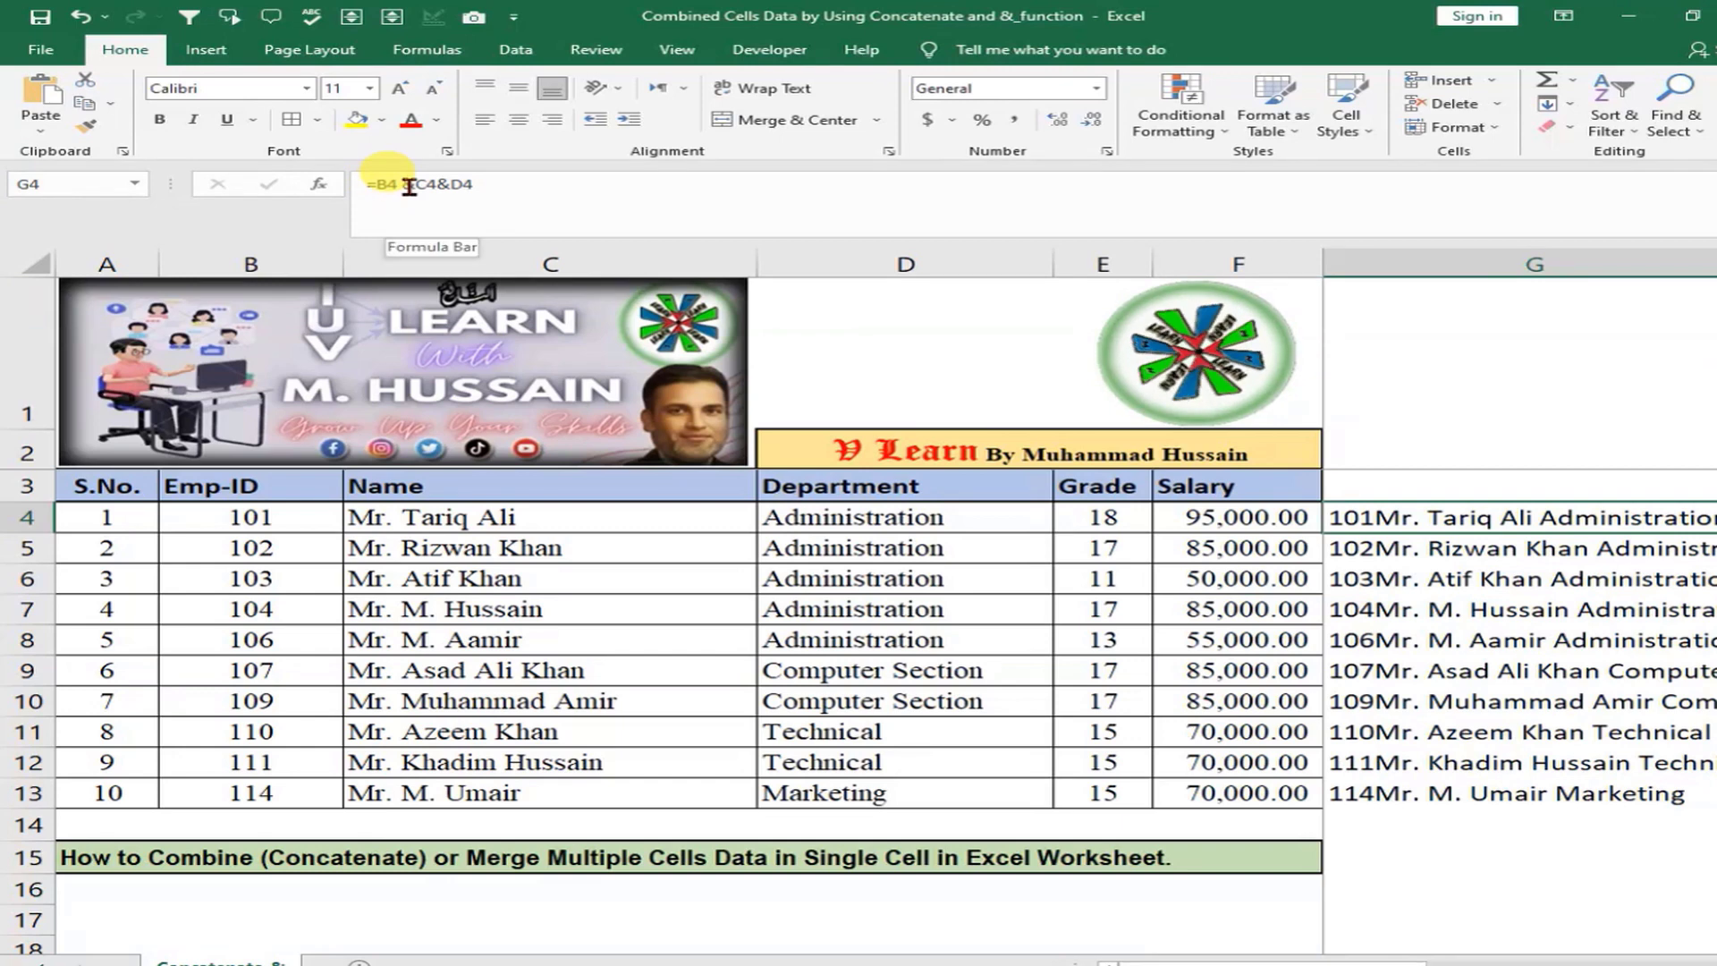
{"action": "left_click", "coordinate": [474, 184]}
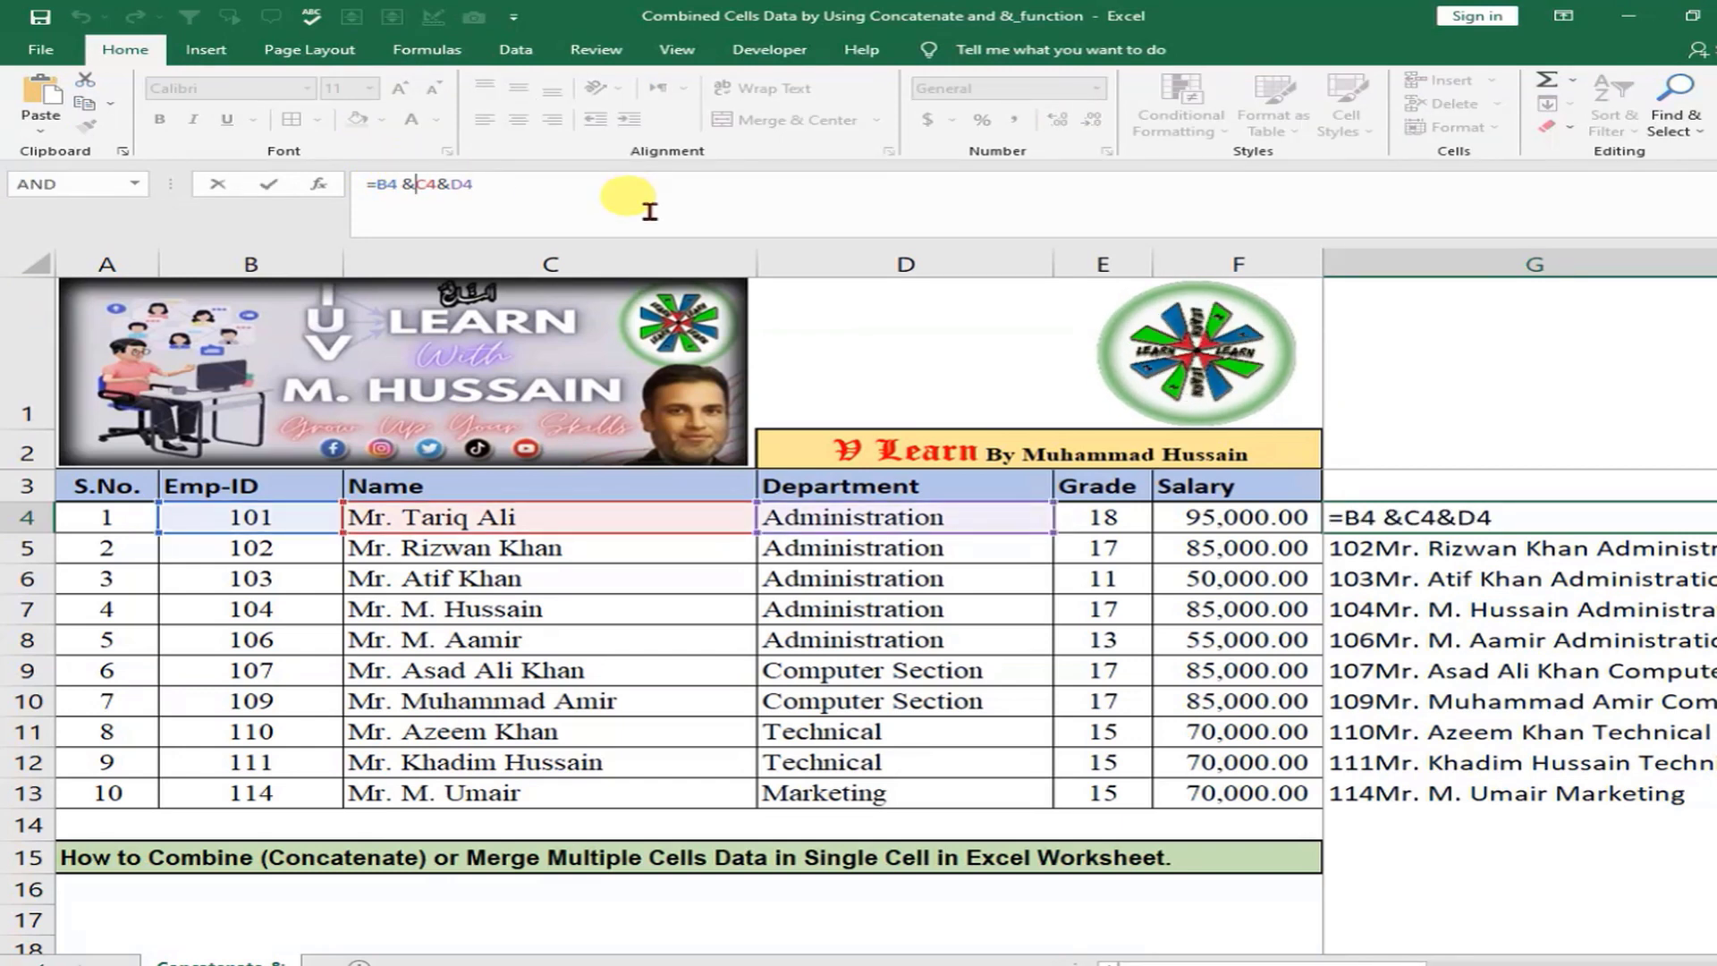
{"action": "type", "text": "char(10"}
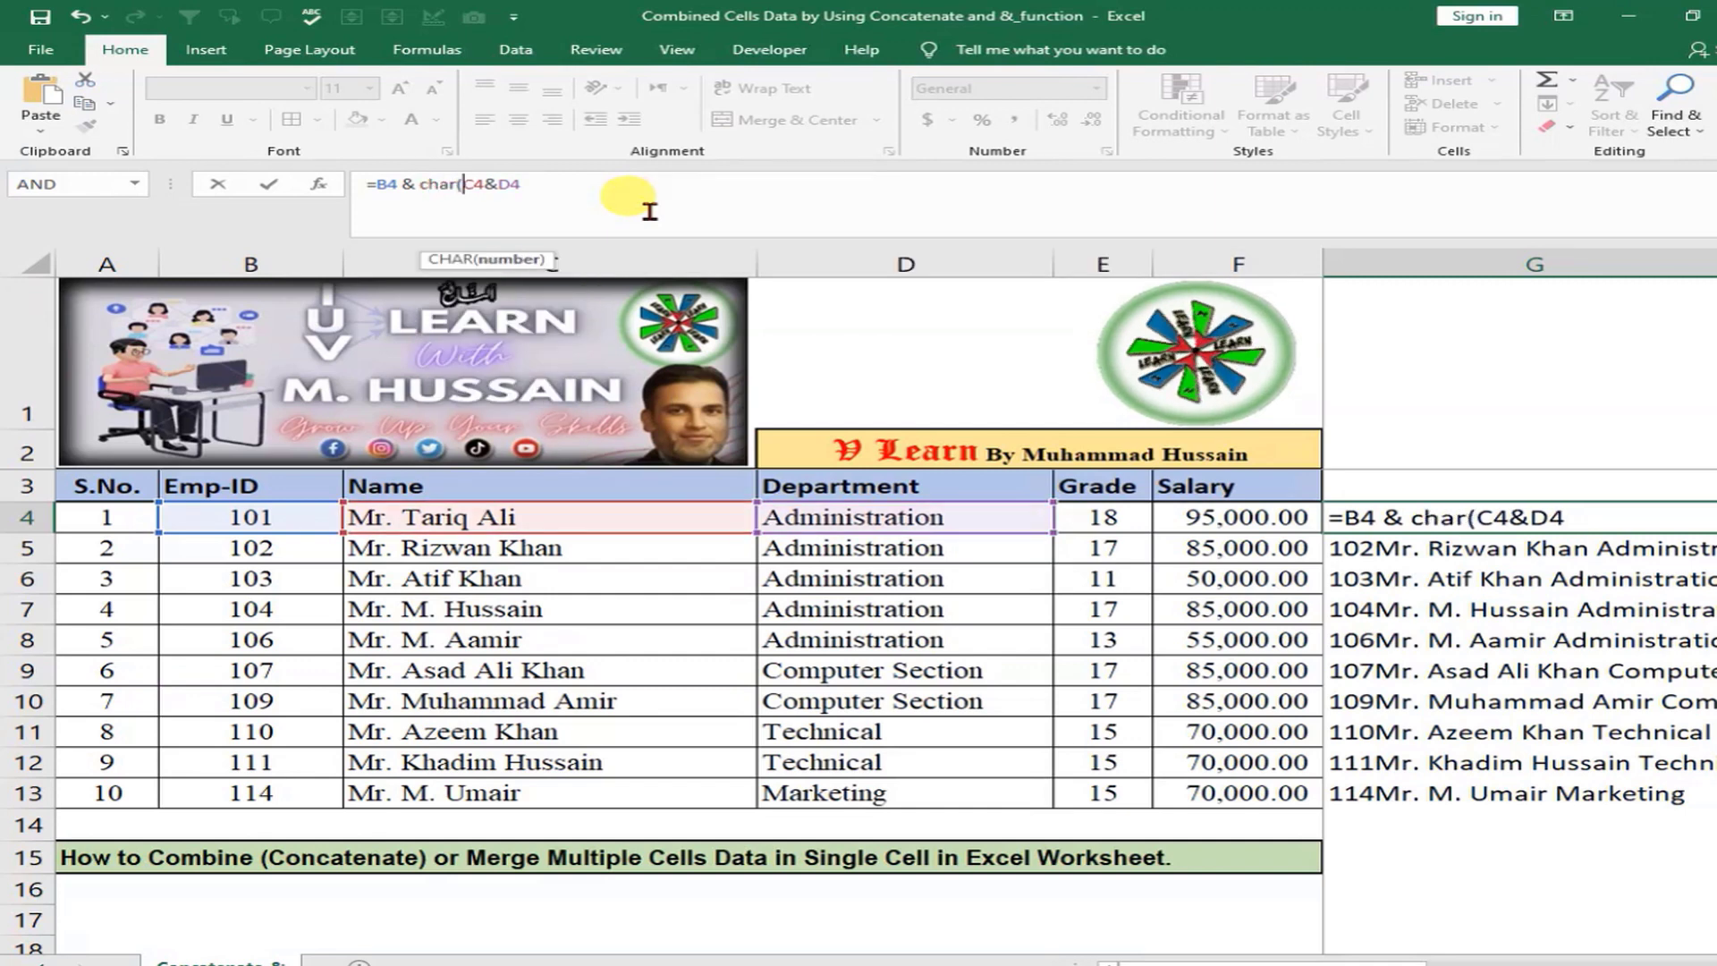
{"action": "type", "text": ")&"}
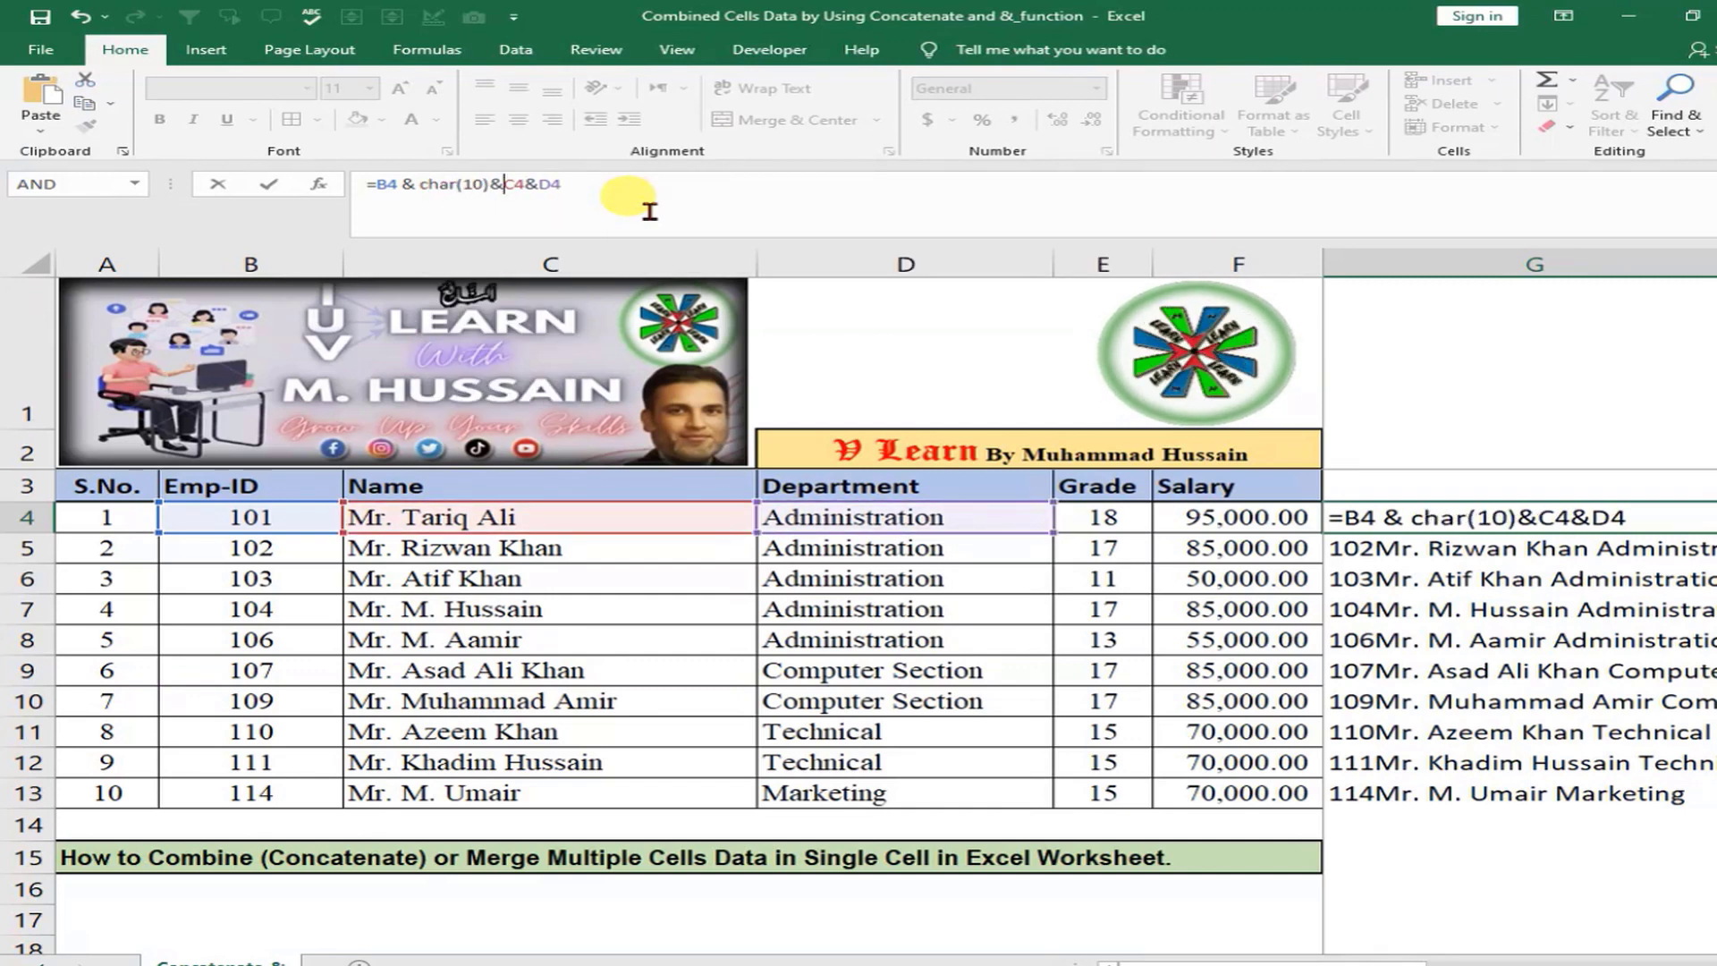
{"action": "key", "text": "Right"}
{"action": "key", "text": "Right"}
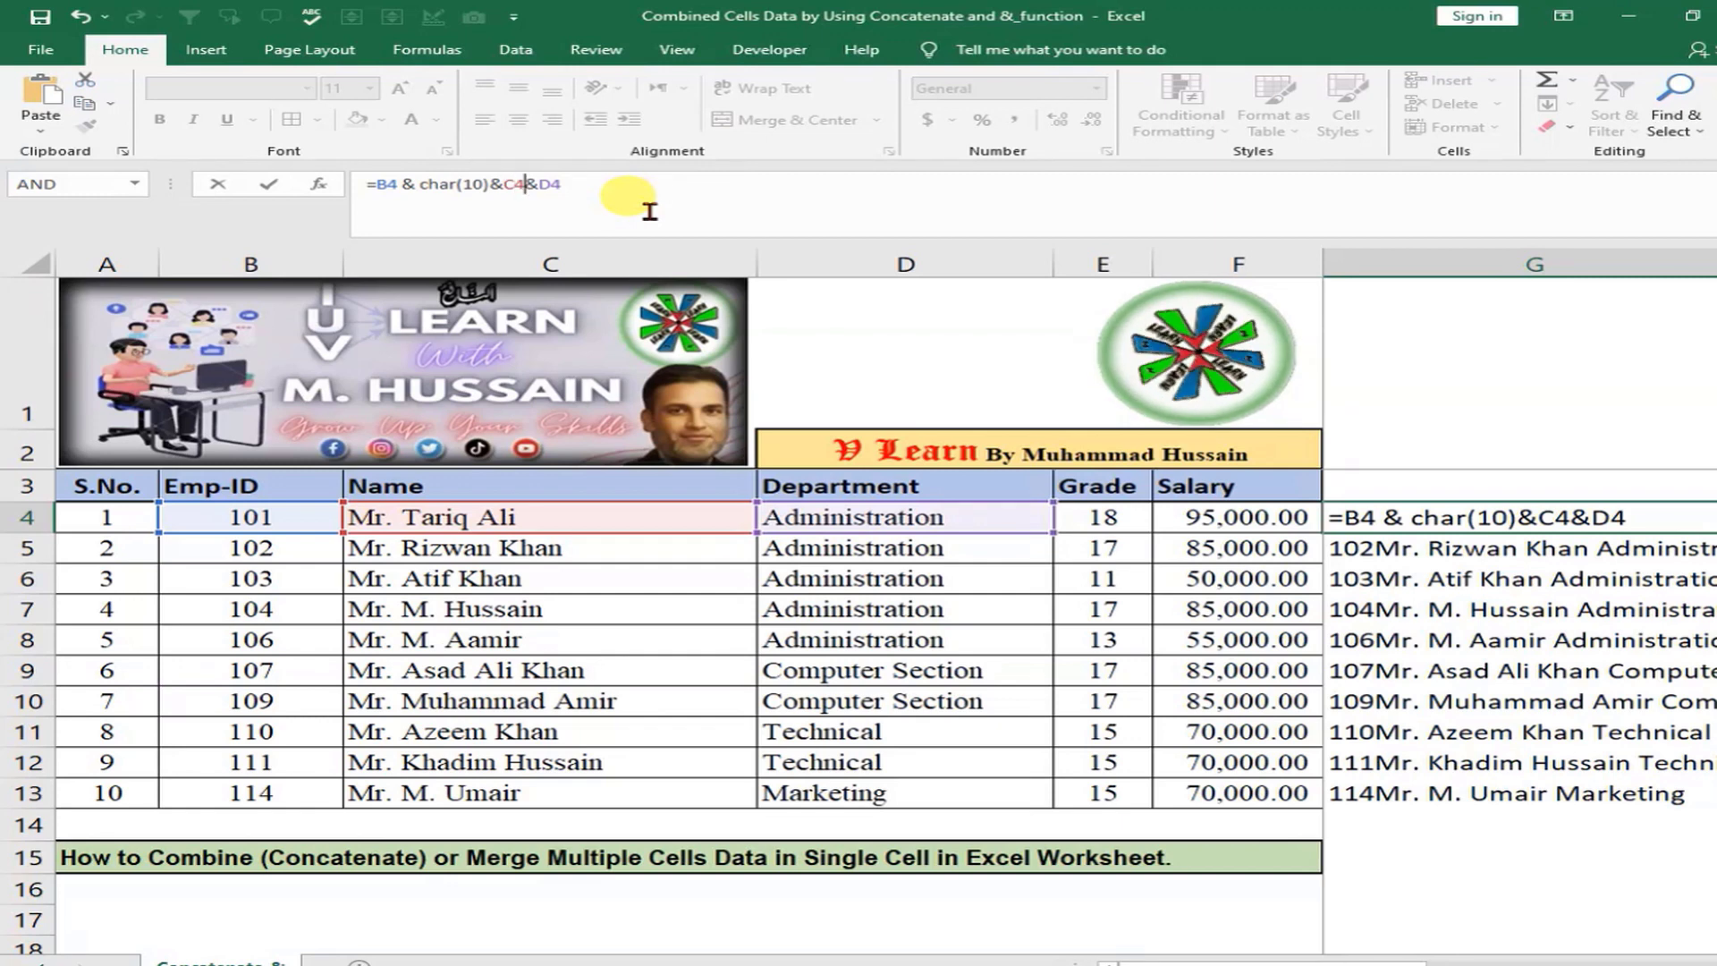
{"action": "type", "text": "char("}
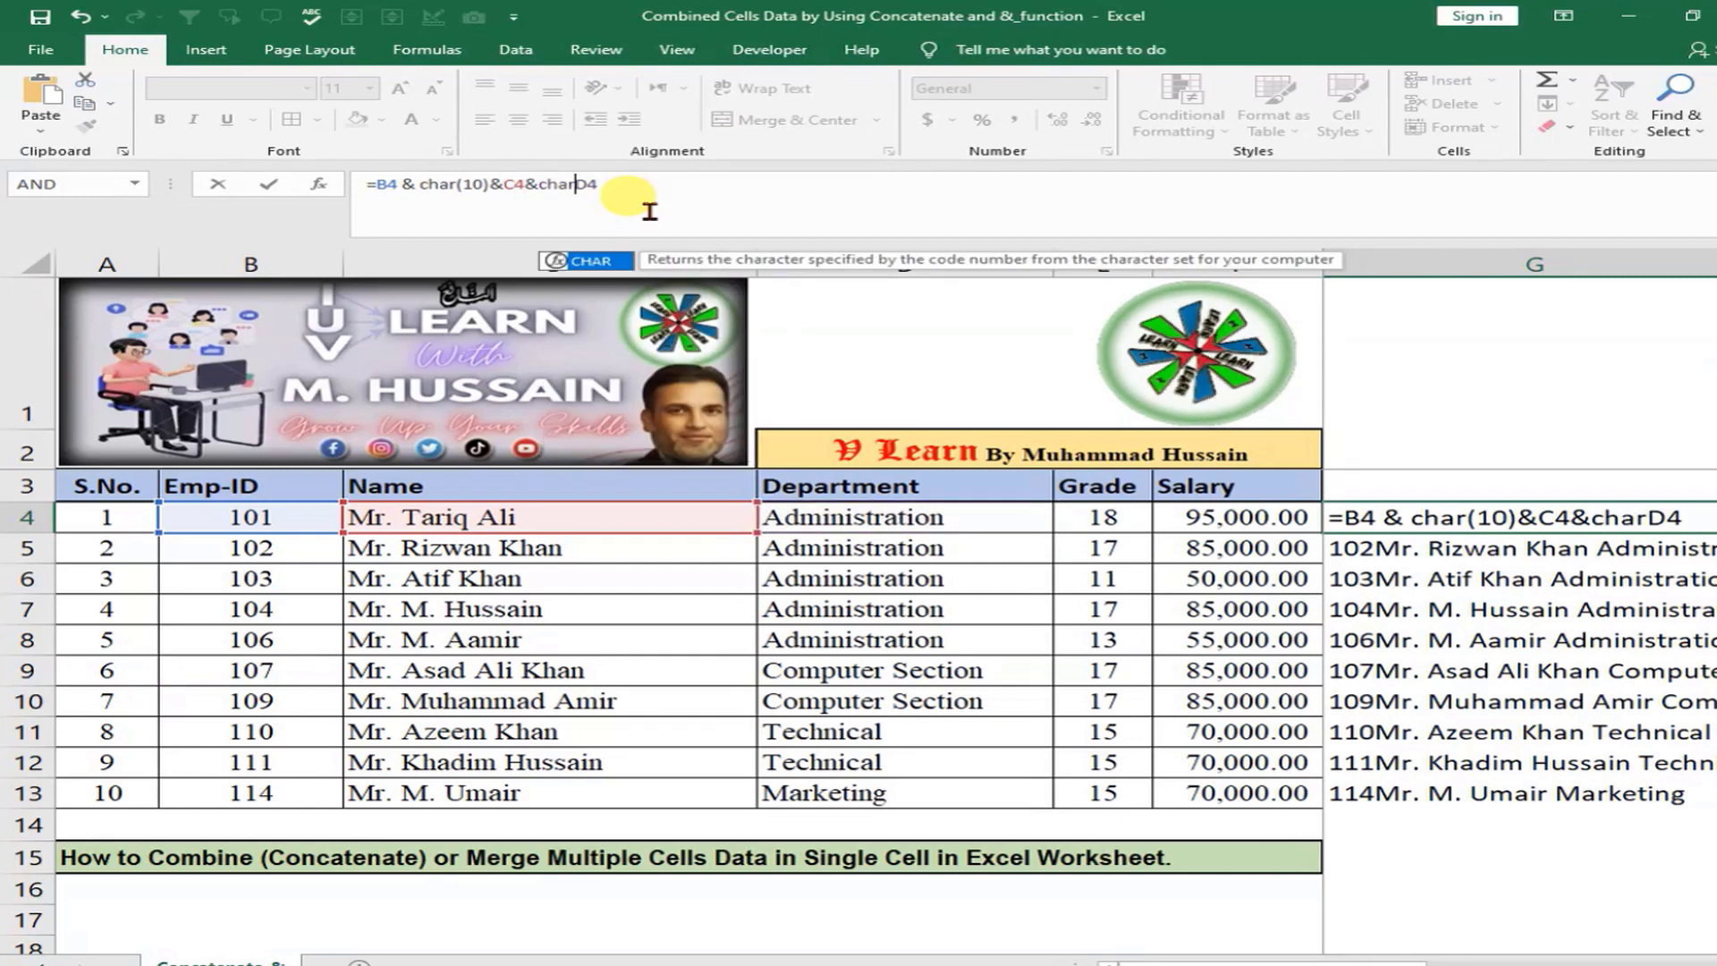
{"action": "type", "text": "10)"}
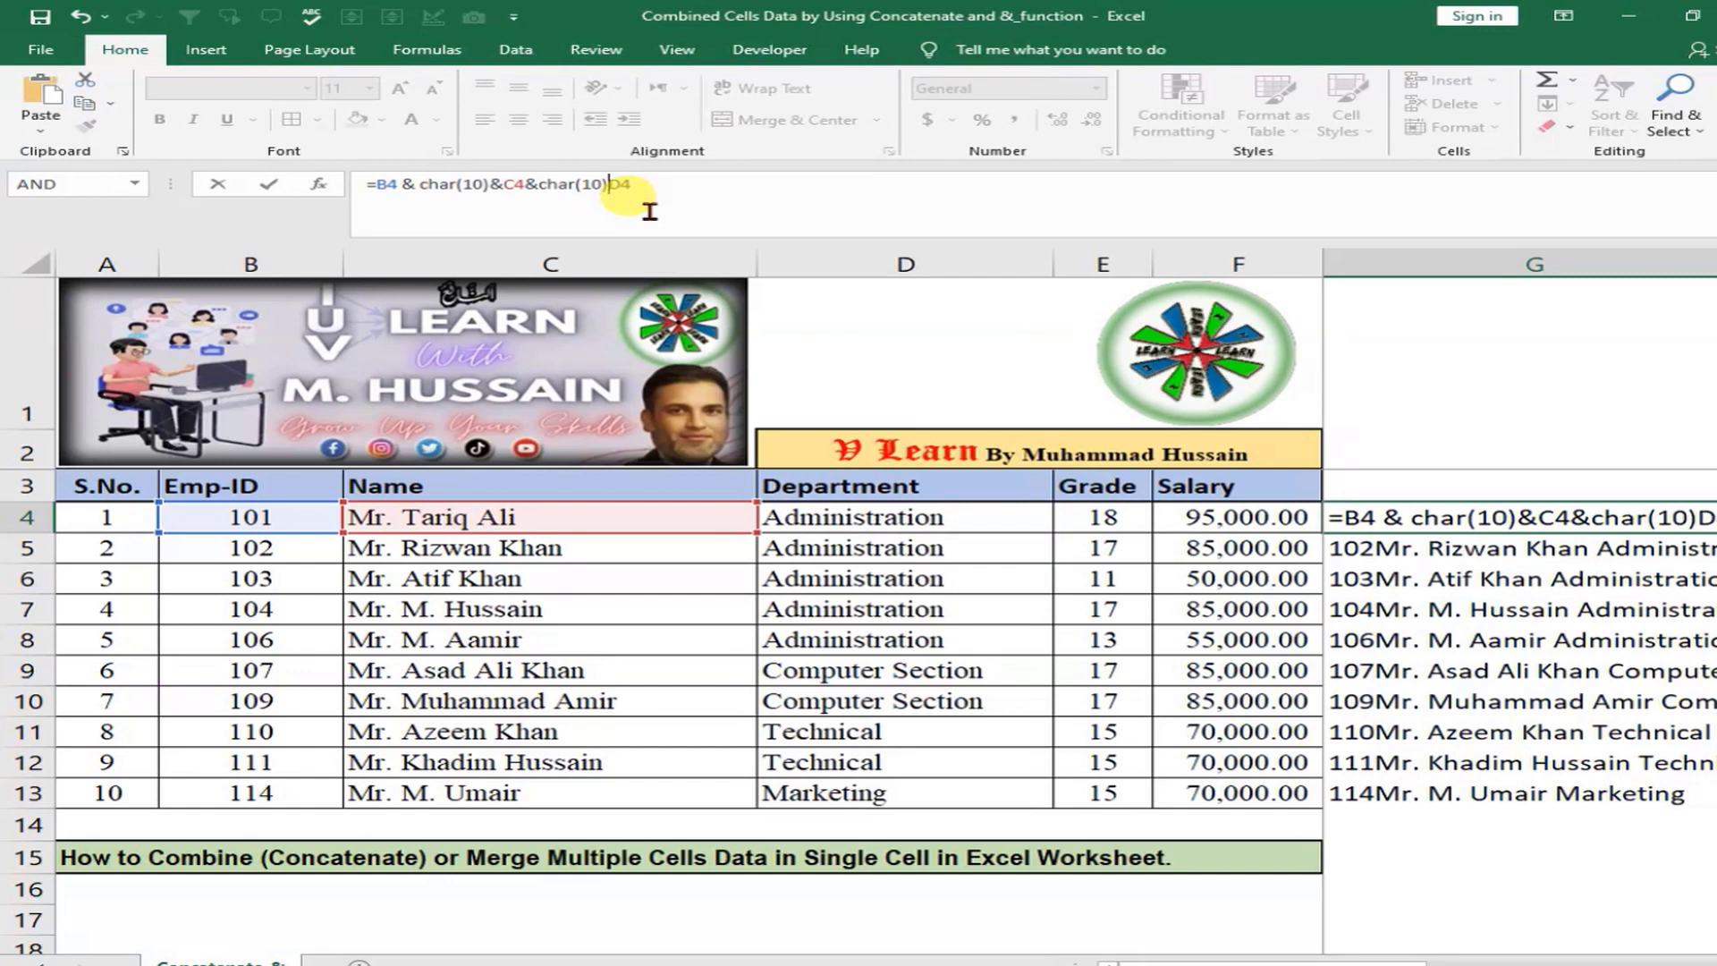
{"action": "type", "text": "&"}
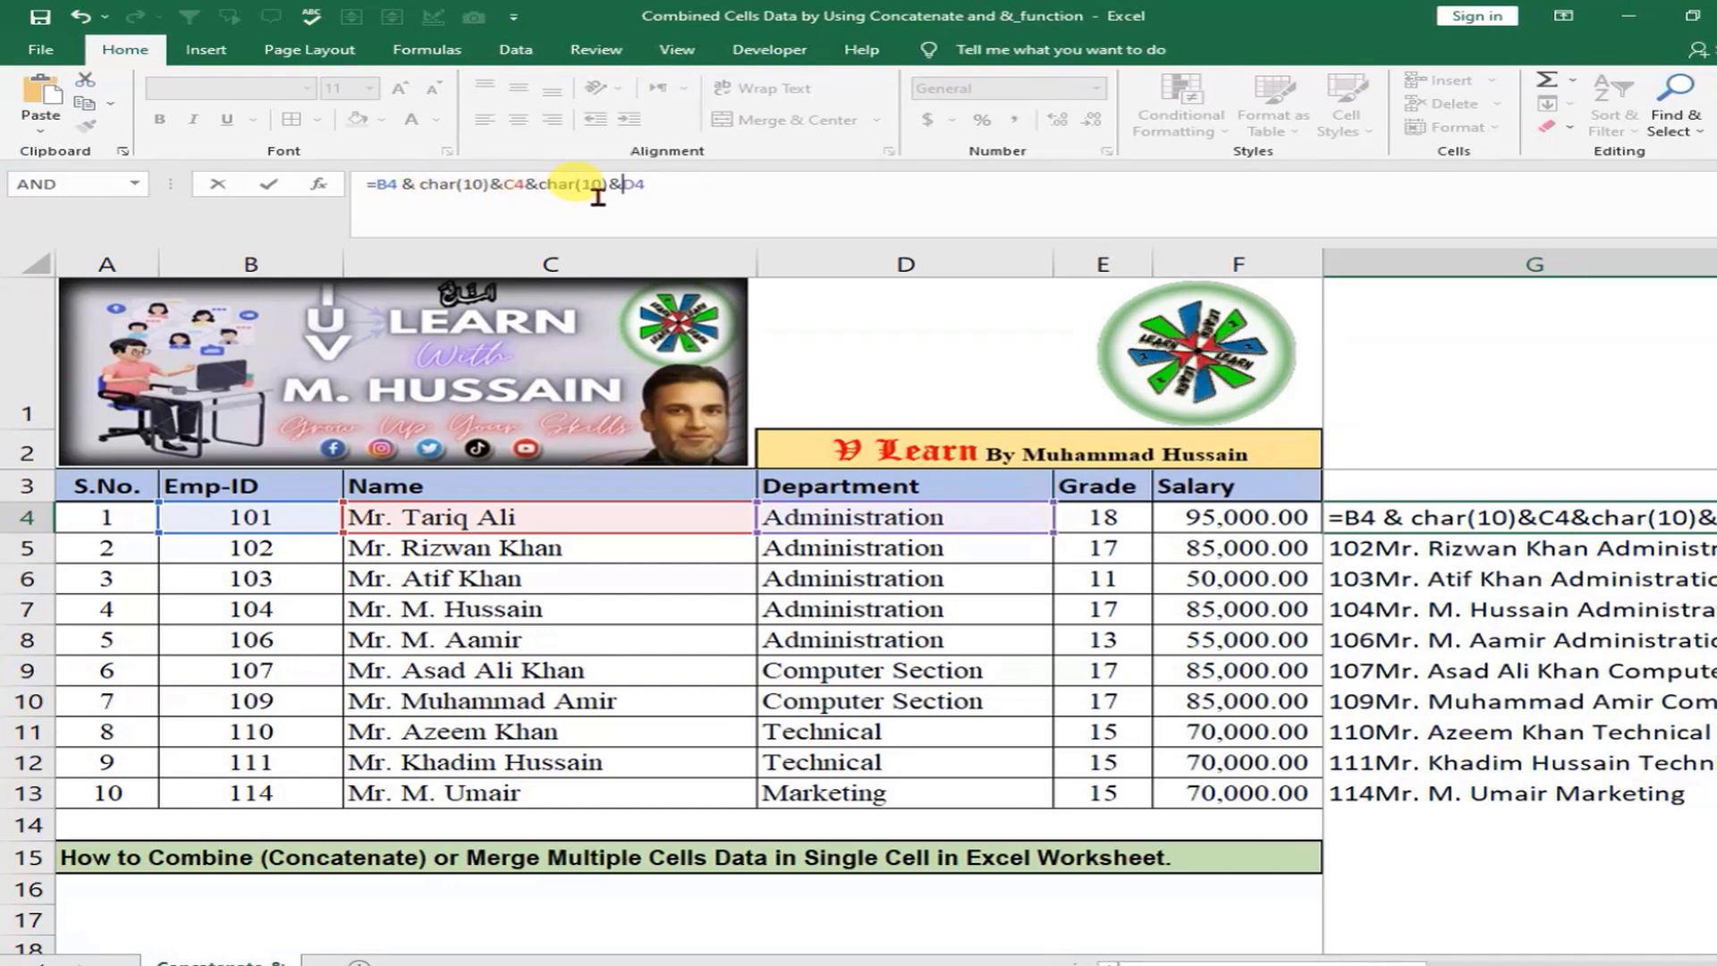
{"action": "left_click", "coordinate": [666, 183]}
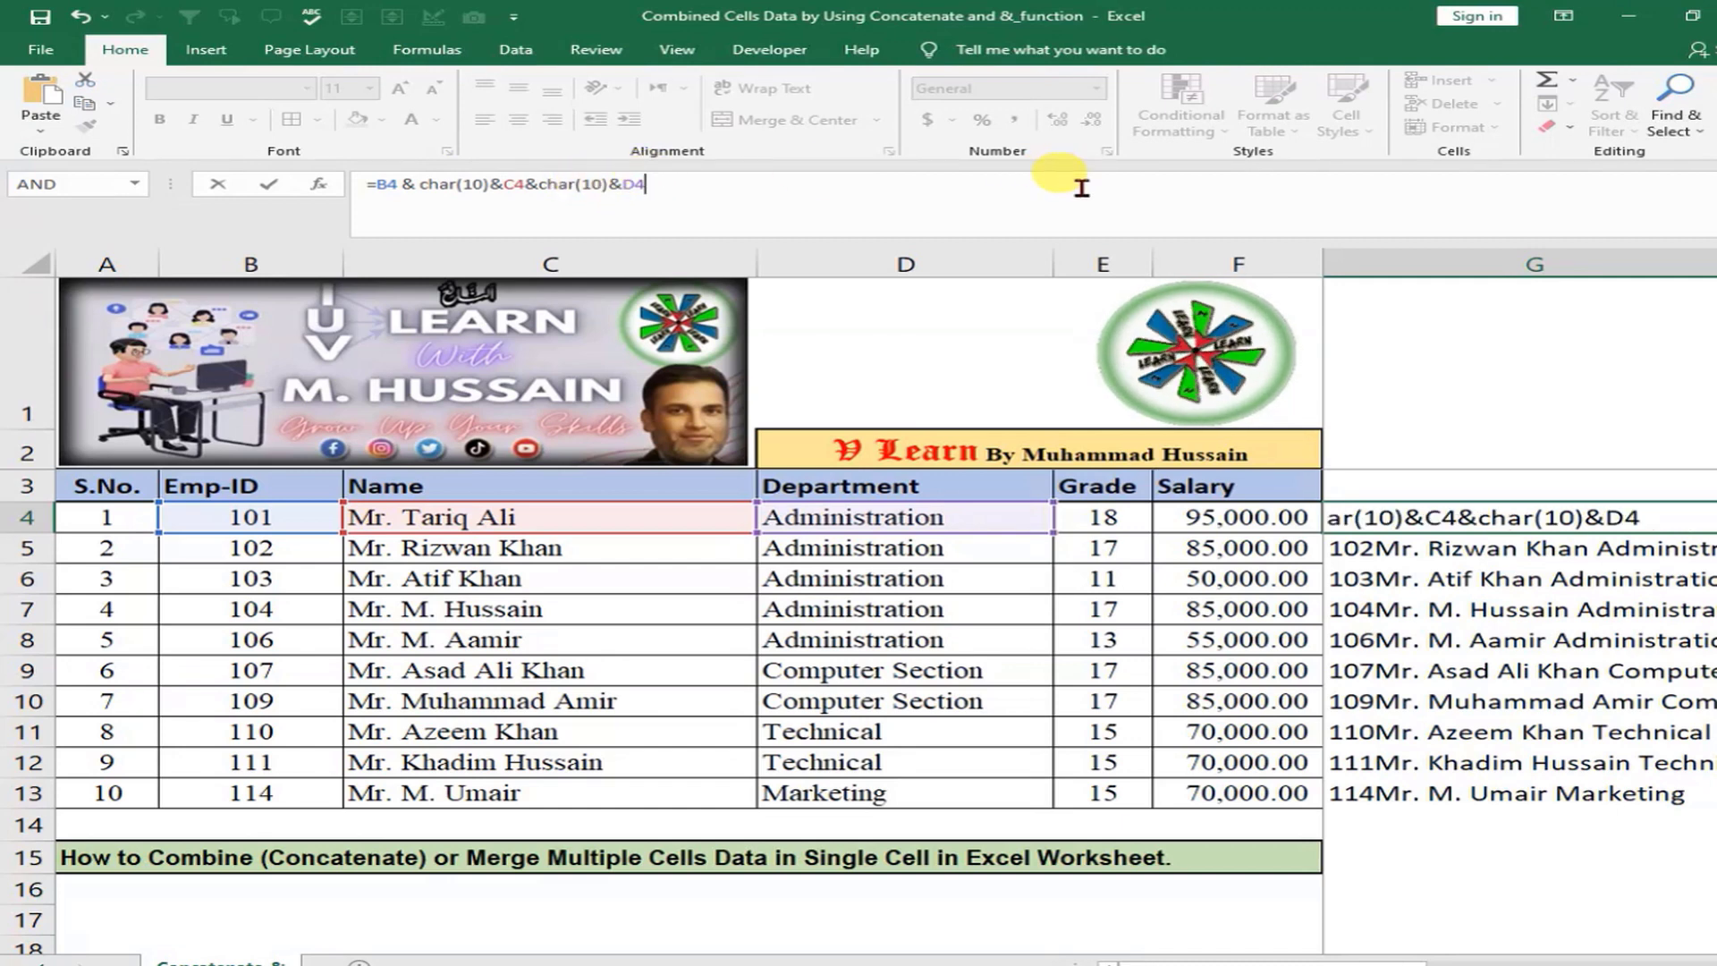
{"action": "key", "text": "Return"}
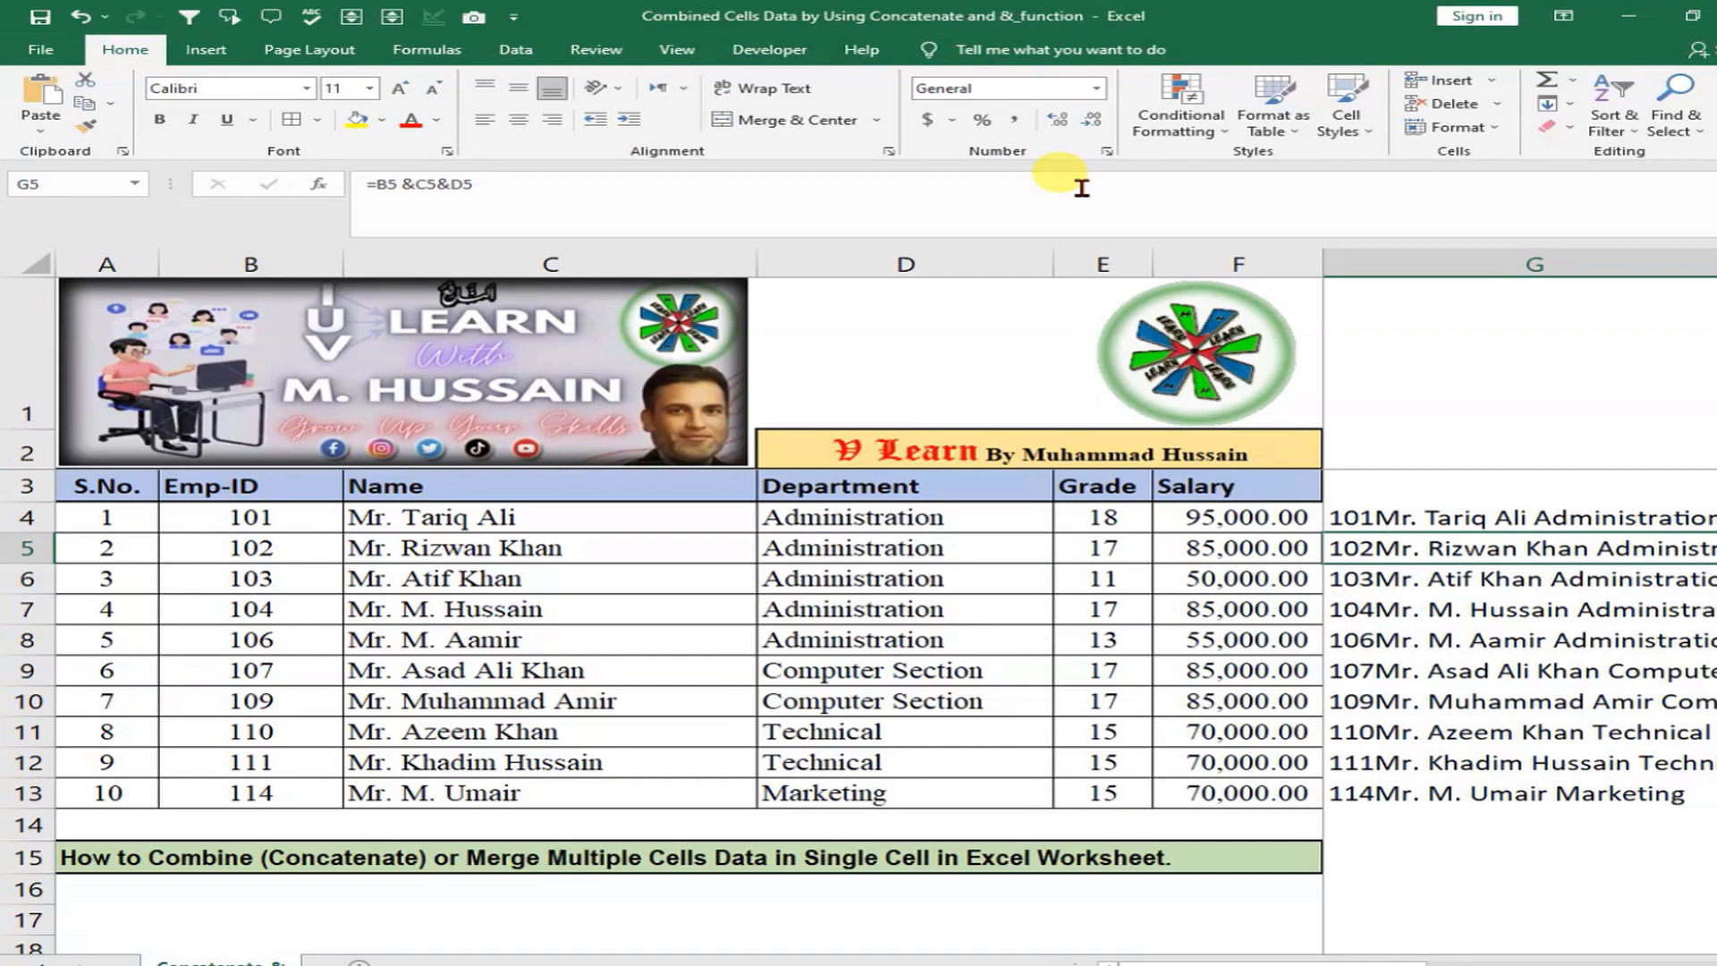
Fill the G4 formula with the CHAR(10) line breaks down through G13
{"action": "left_click", "coordinate": [1427, 510]}
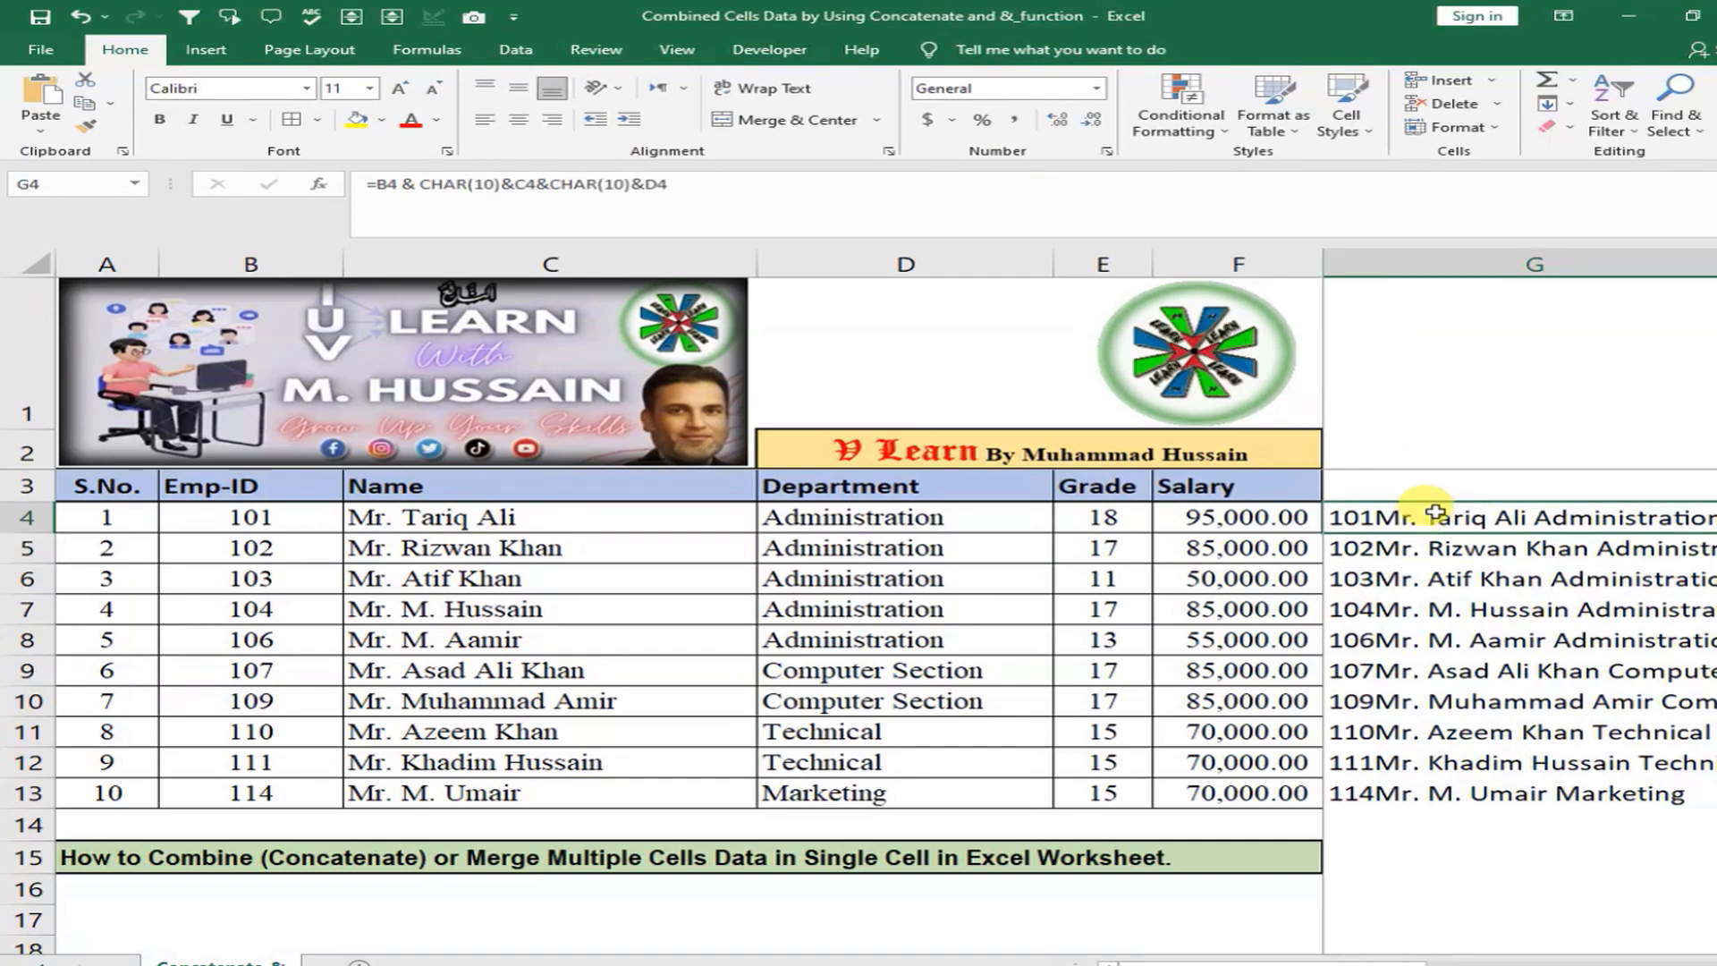
{"action": "left_click_drag", "start_coordinate": [1430, 511], "coordinate": [1467, 629]}
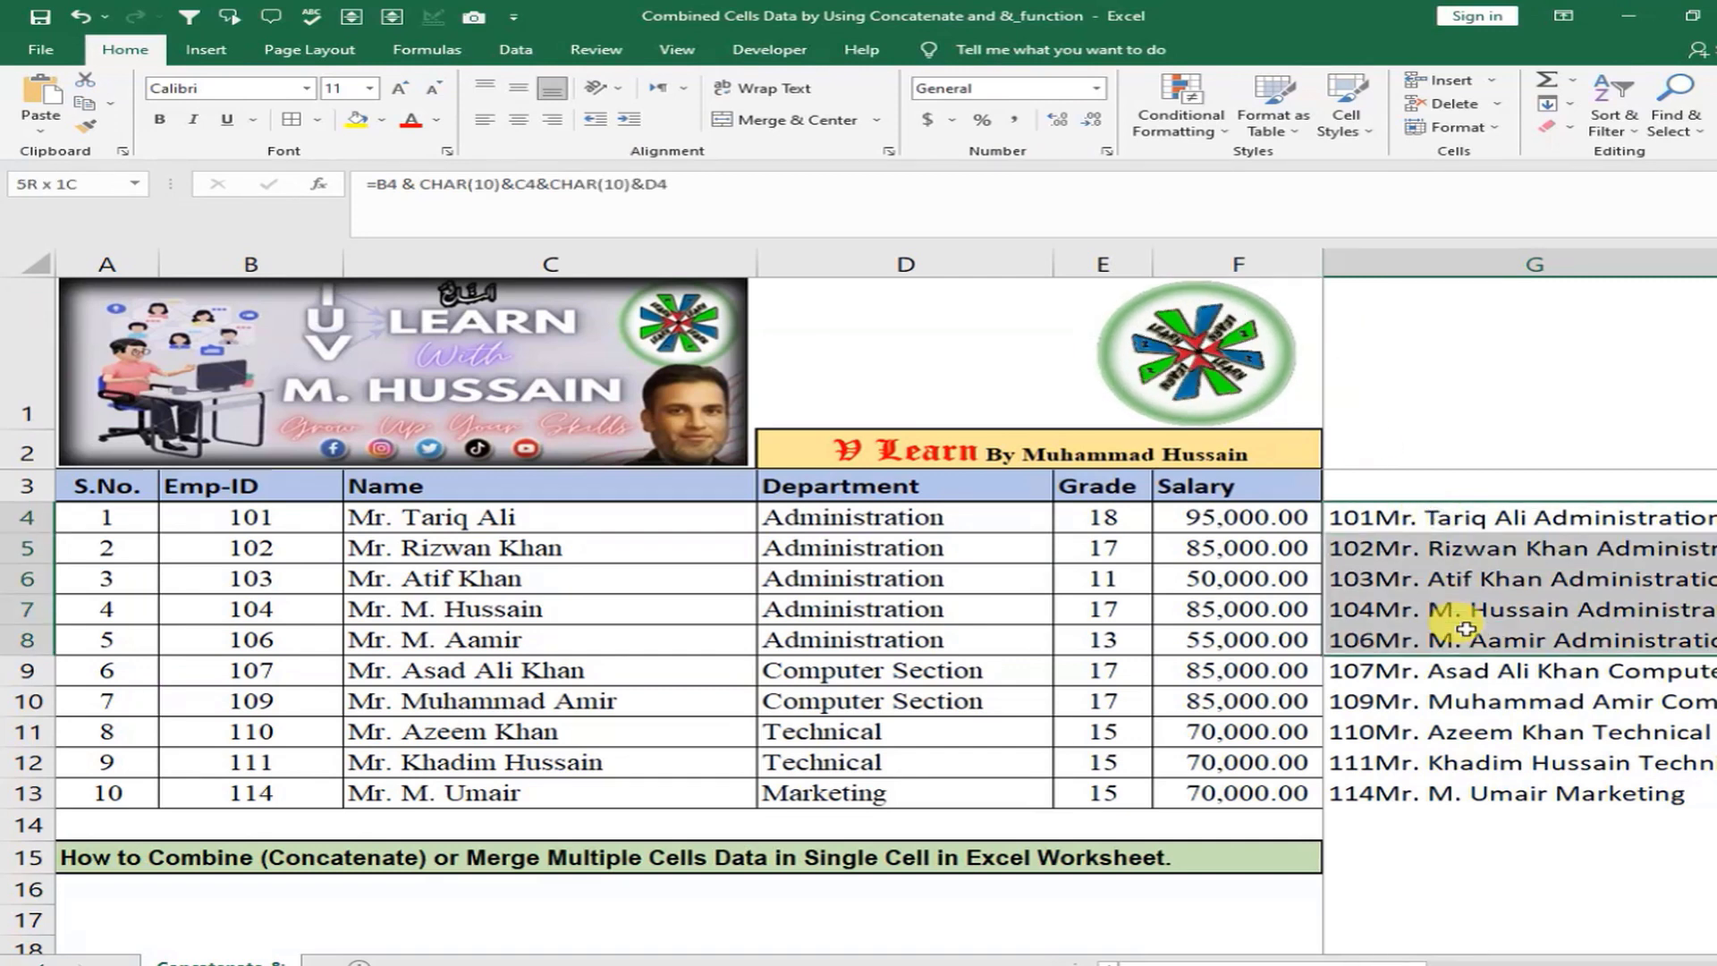
{"action": "left_click", "coordinate": [1520, 516]}
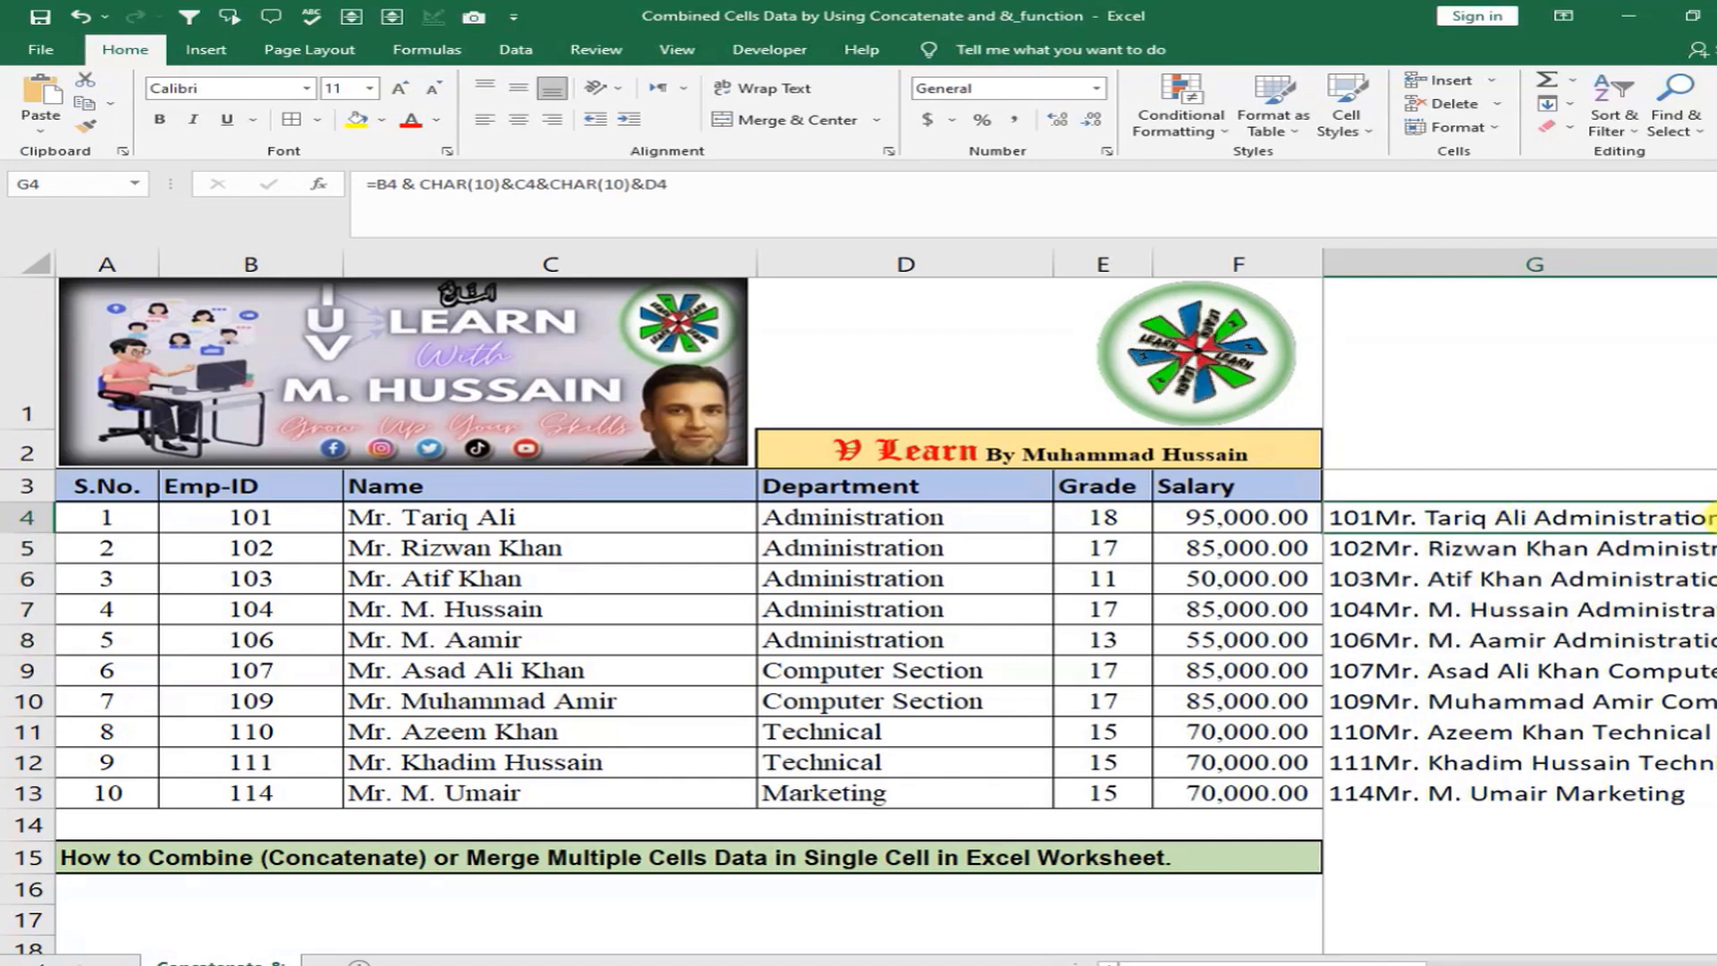
{"action": "left_click_drag", "start_coordinate": [1708, 533], "coordinate": [1709, 787]}
Turn on text wrapping for the combined values in cells G4 to G13
{"action": "right_click", "coordinate": [1529, 590]}
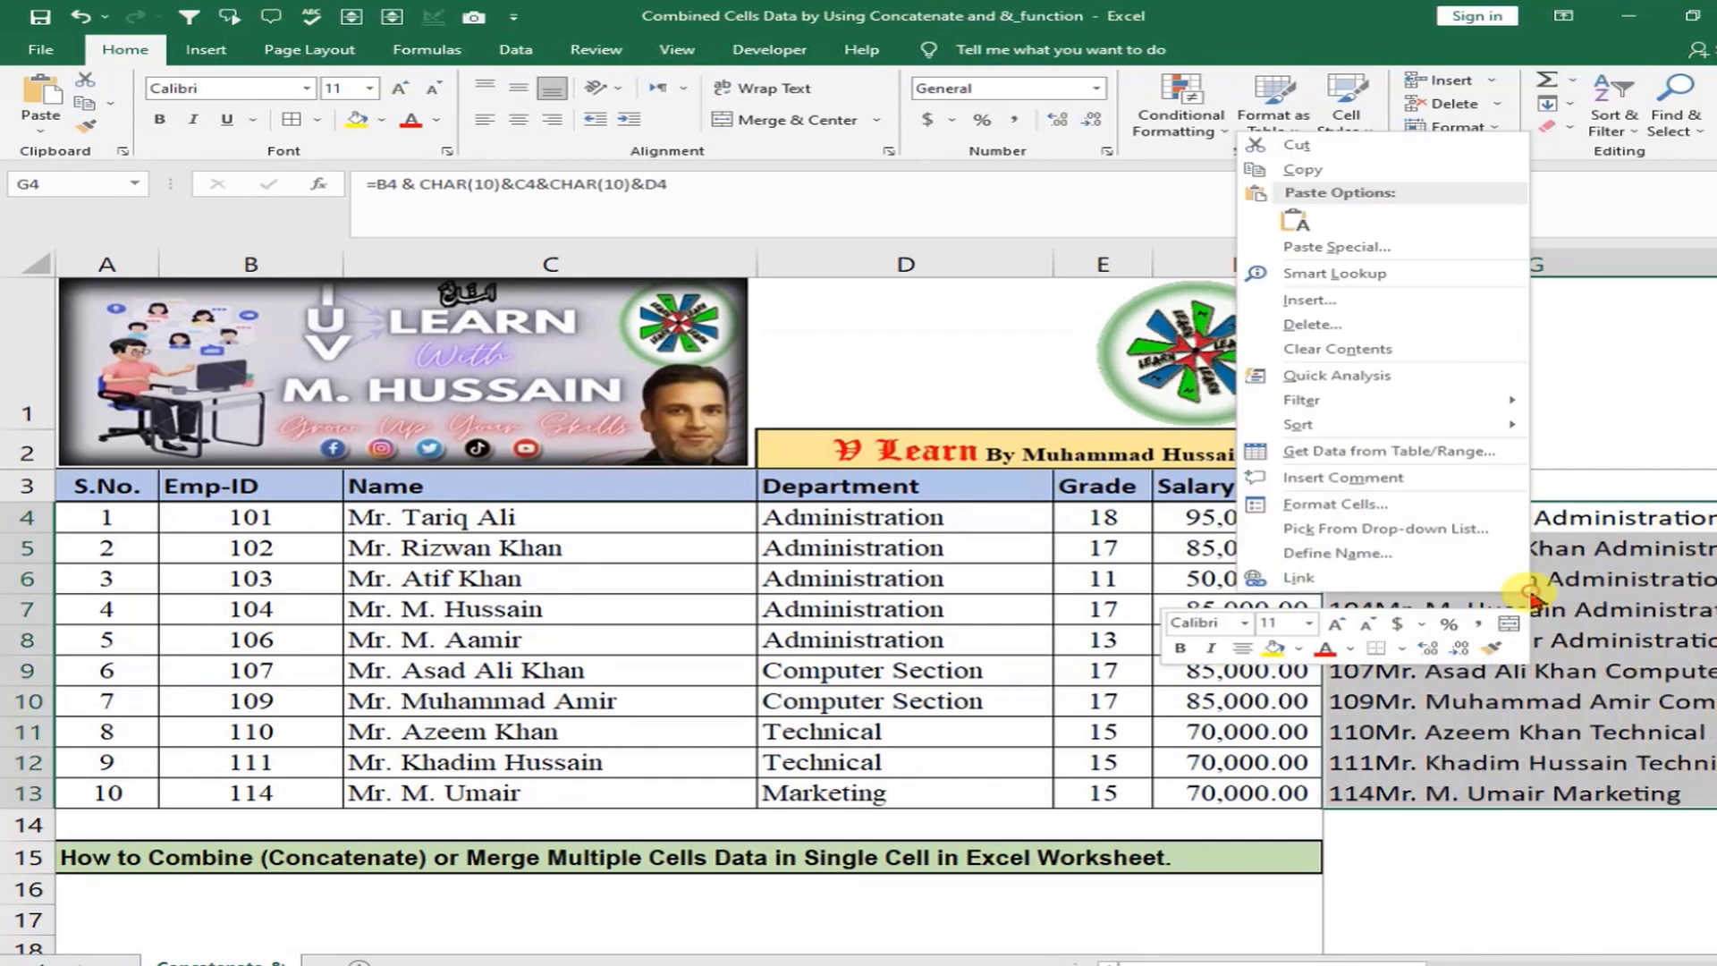
{"action": "left_click", "coordinate": [1368, 503]}
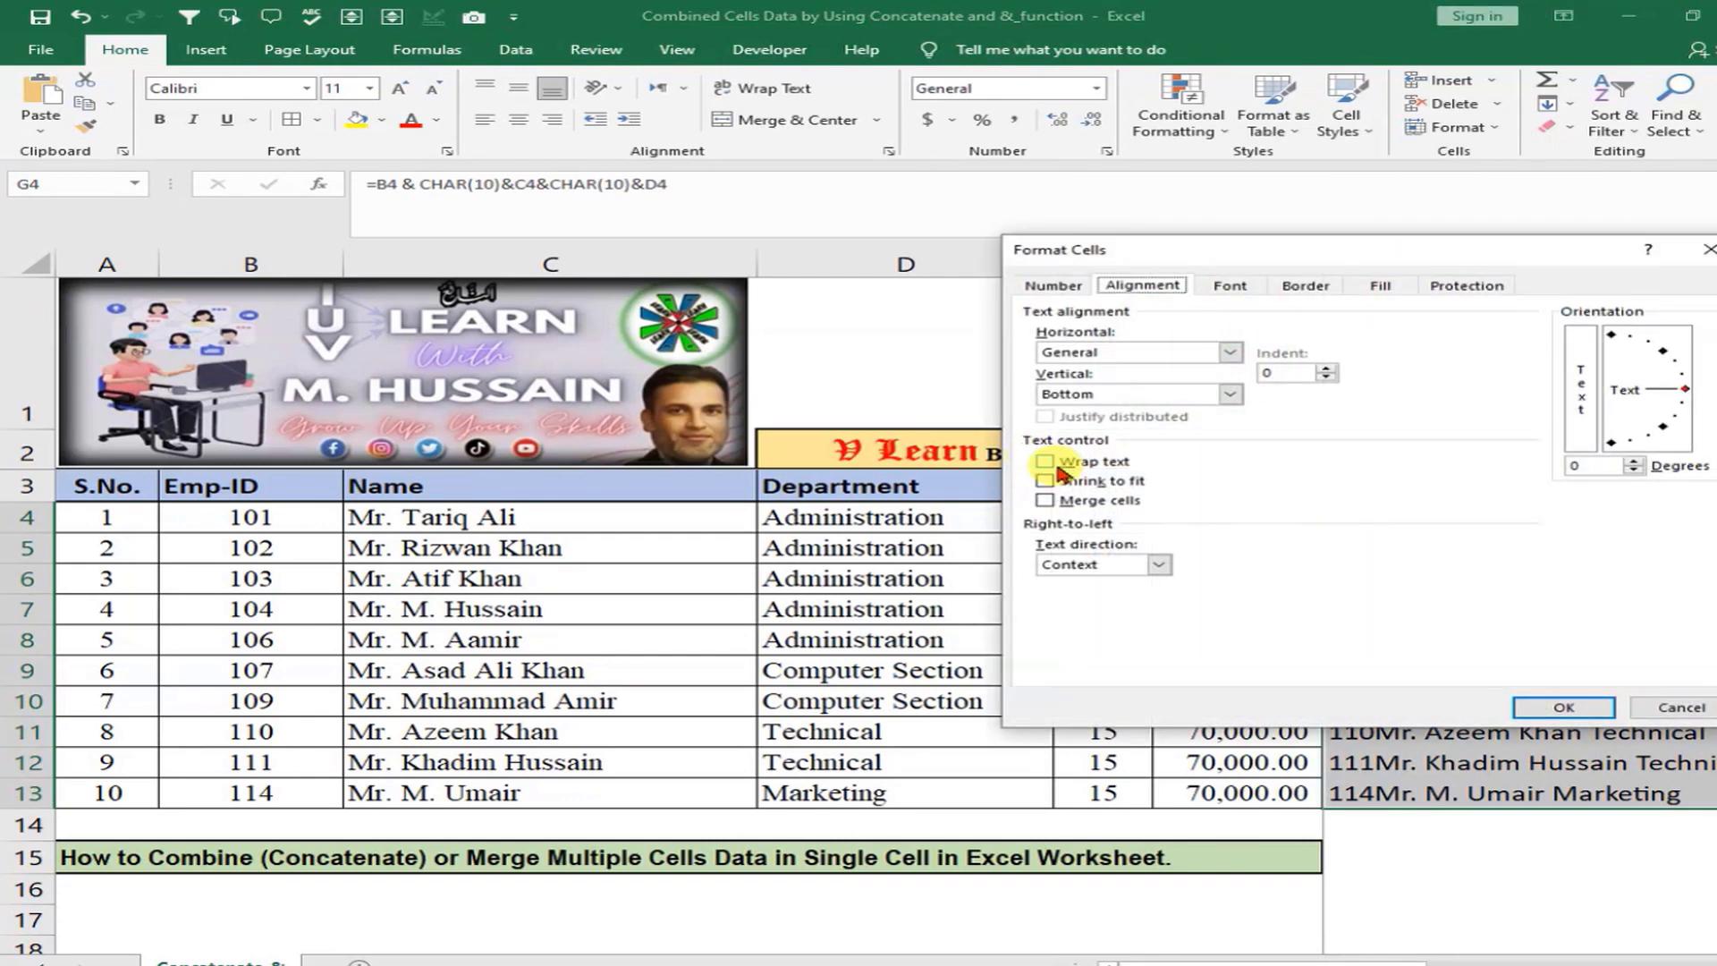
{"action": "left_click", "coordinate": [1058, 467]}
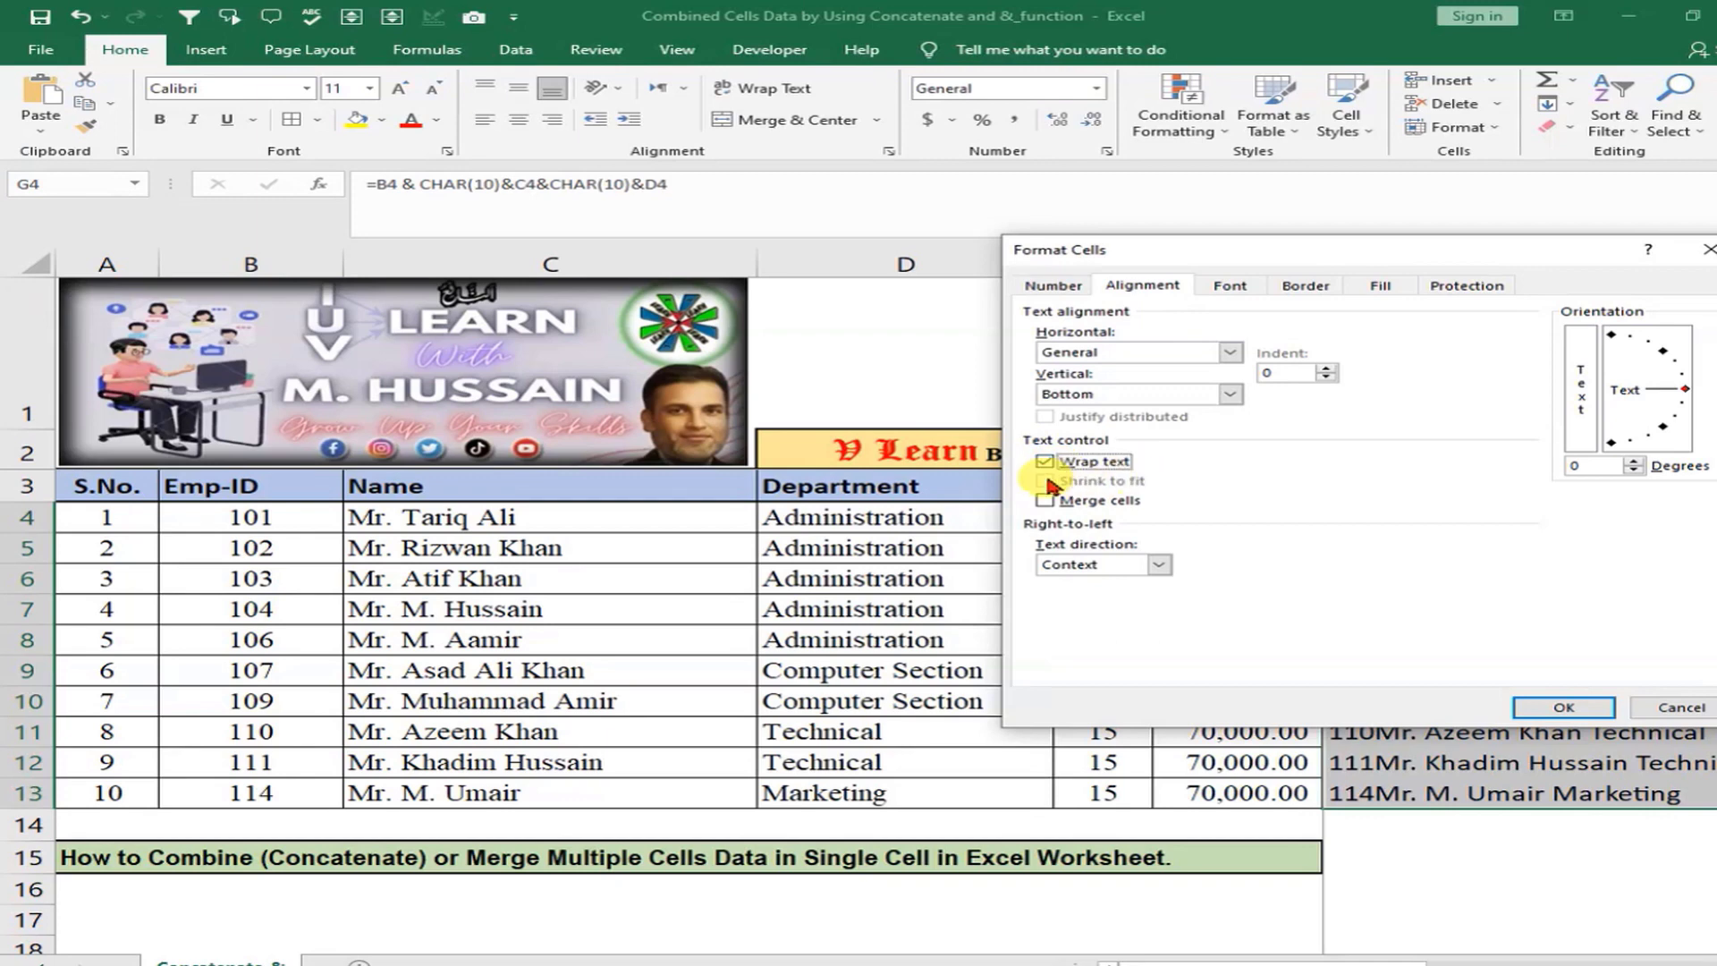
{"action": "left_click", "coordinate": [1545, 703]}
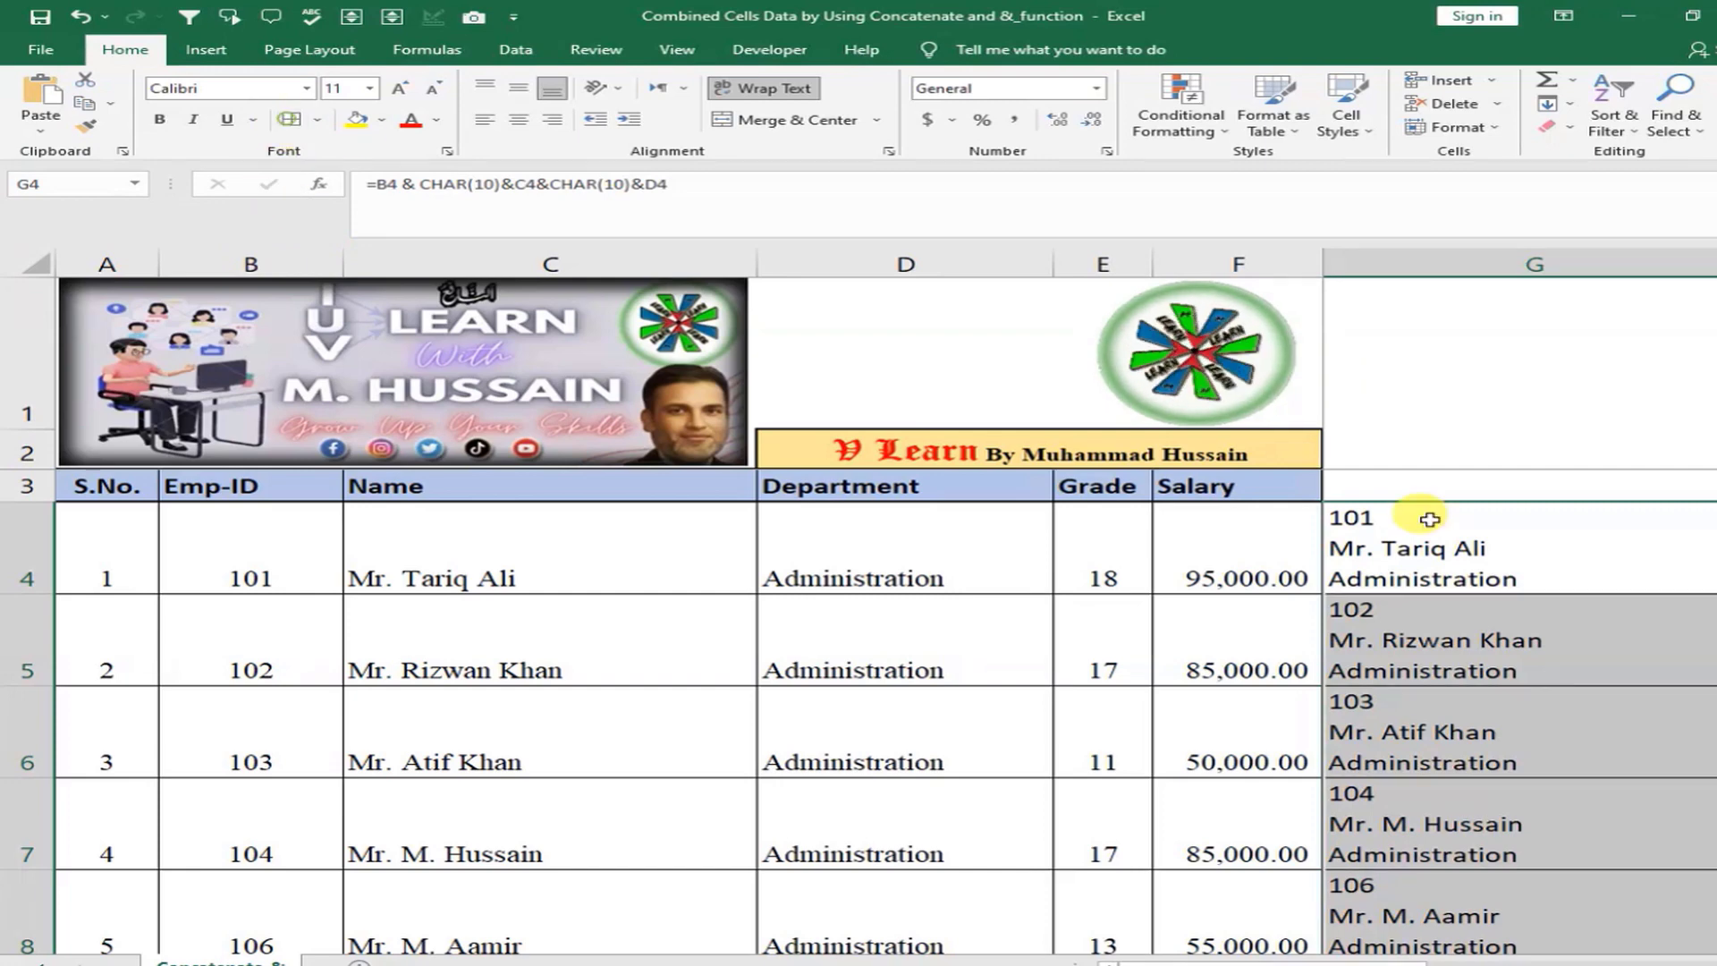
Examine the wrapped combined entries in column G from row 4 down to row 13
{"action": "left_click", "coordinate": [1477, 578]}
{"action": "scroll", "coordinate": [1471, 701], "scroll_direction": "down", "scroll_amount": 2}
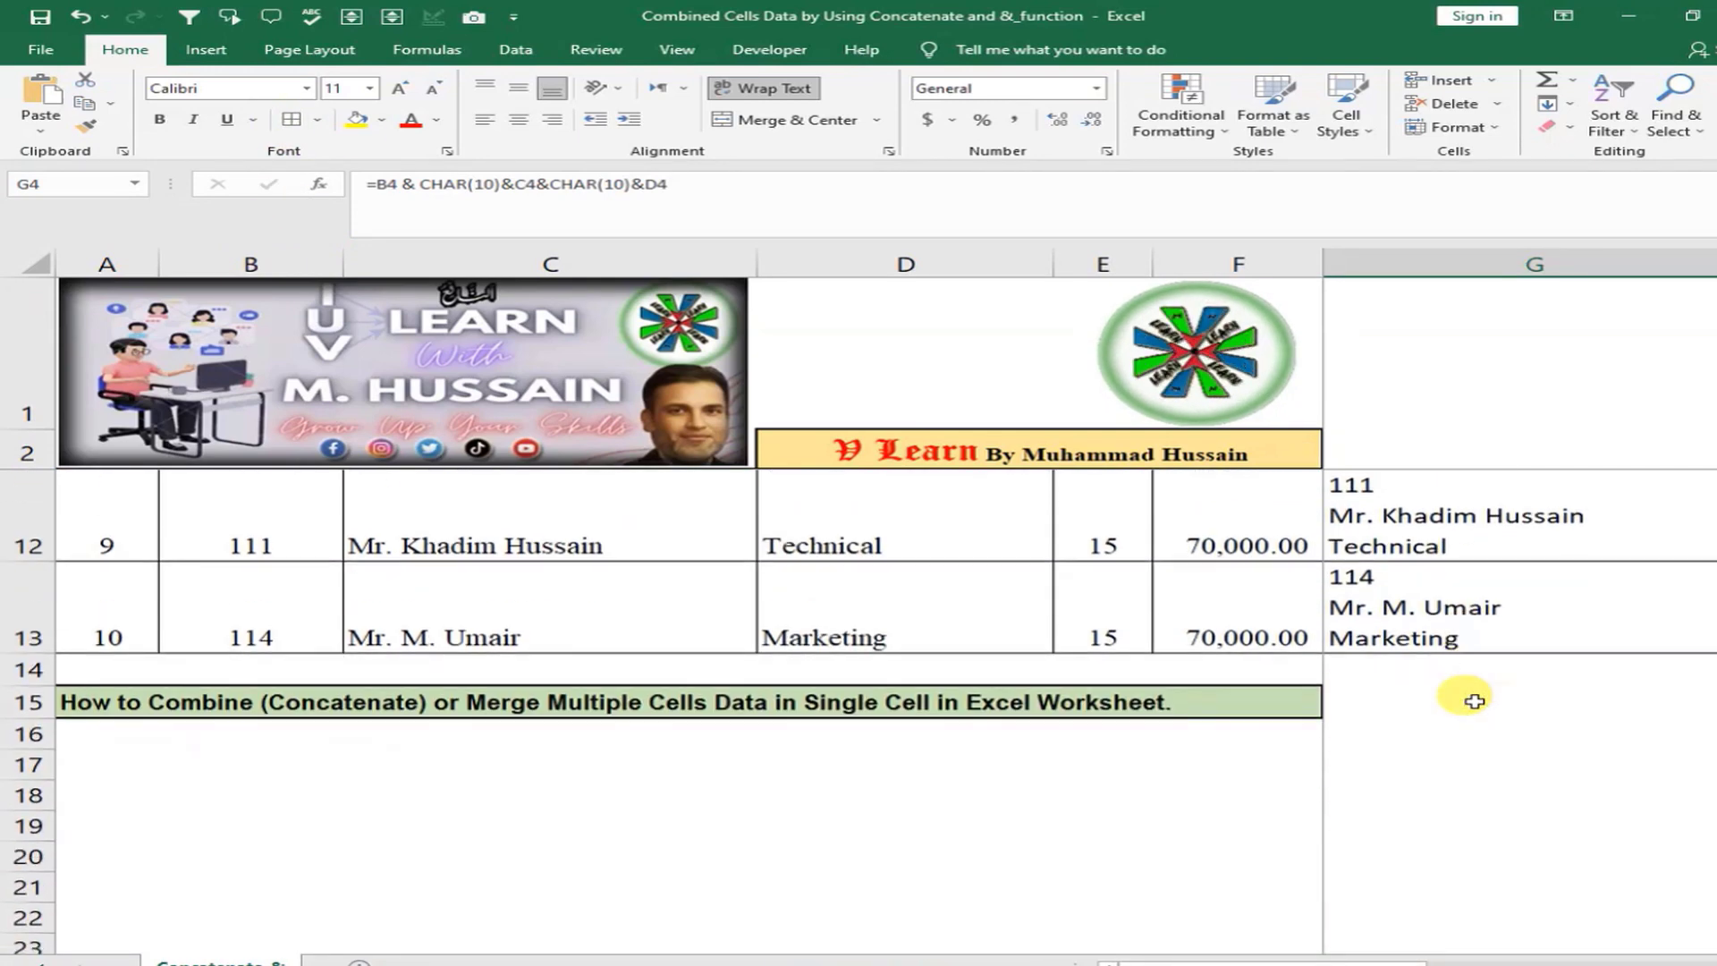
{"action": "scroll", "coordinate": [1471, 701], "scroll_direction": "up", "scroll_amount": 3}
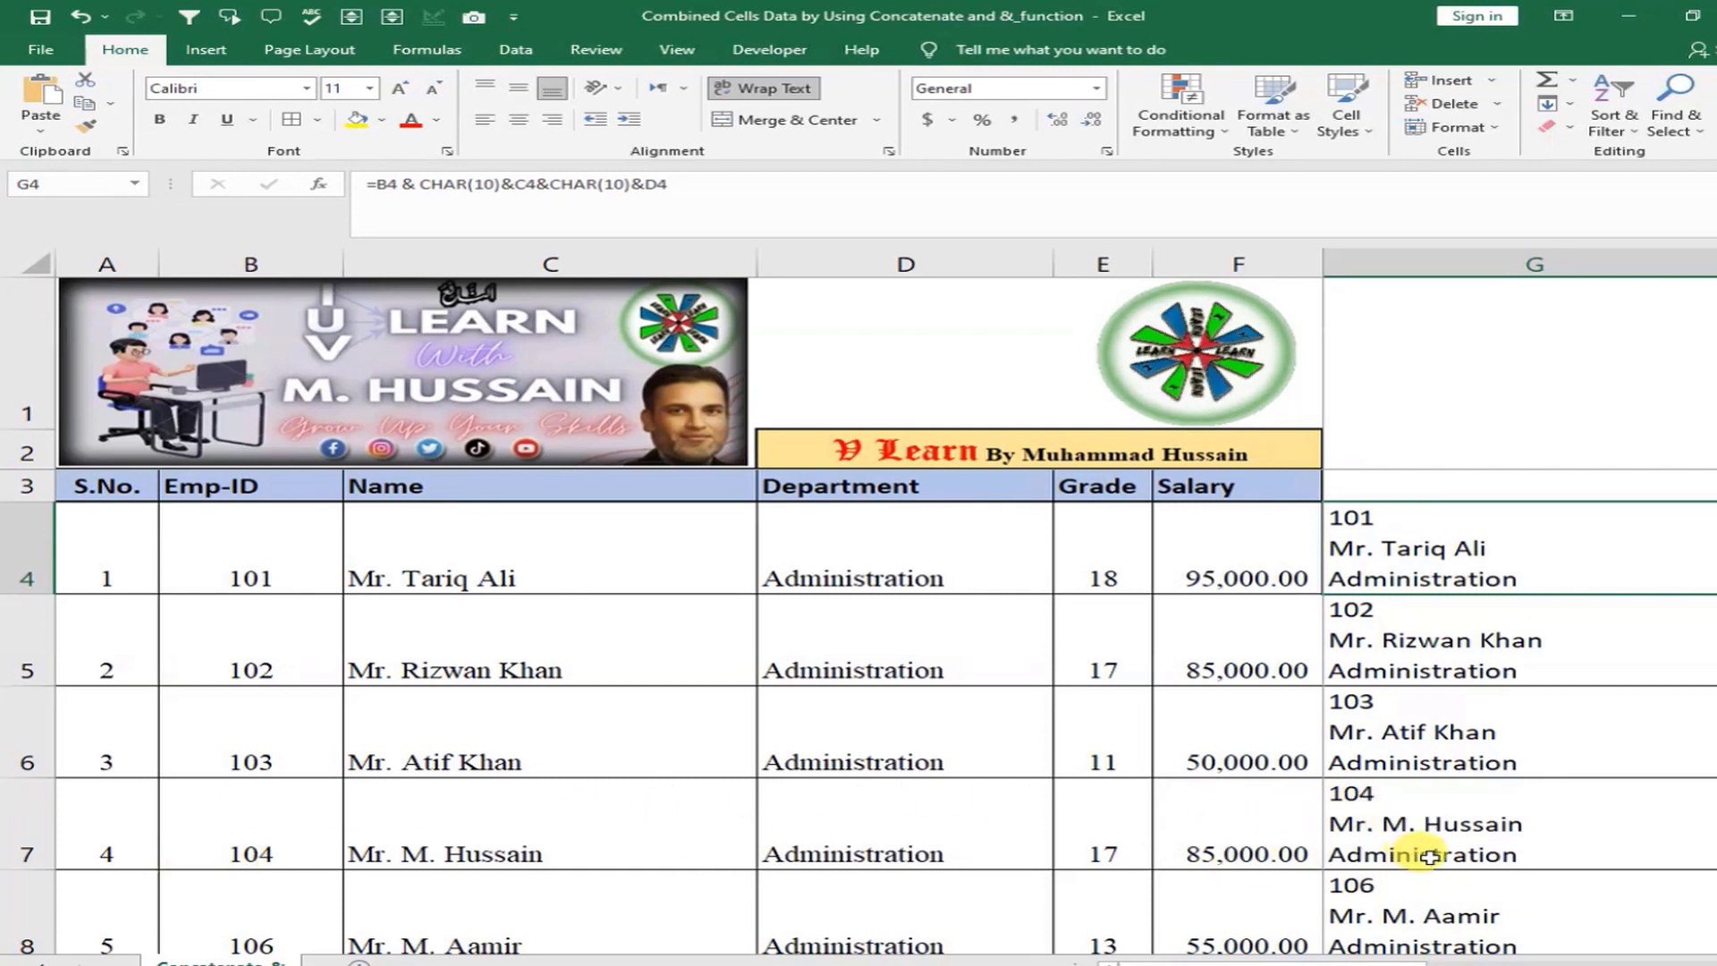
{"action": "scroll", "coordinate": [1430, 853], "scroll_direction": "down", "scroll_amount": 1}
{"action": "scroll", "coordinate": [1430, 805], "scroll_direction": "down", "scroll_amount": 1}
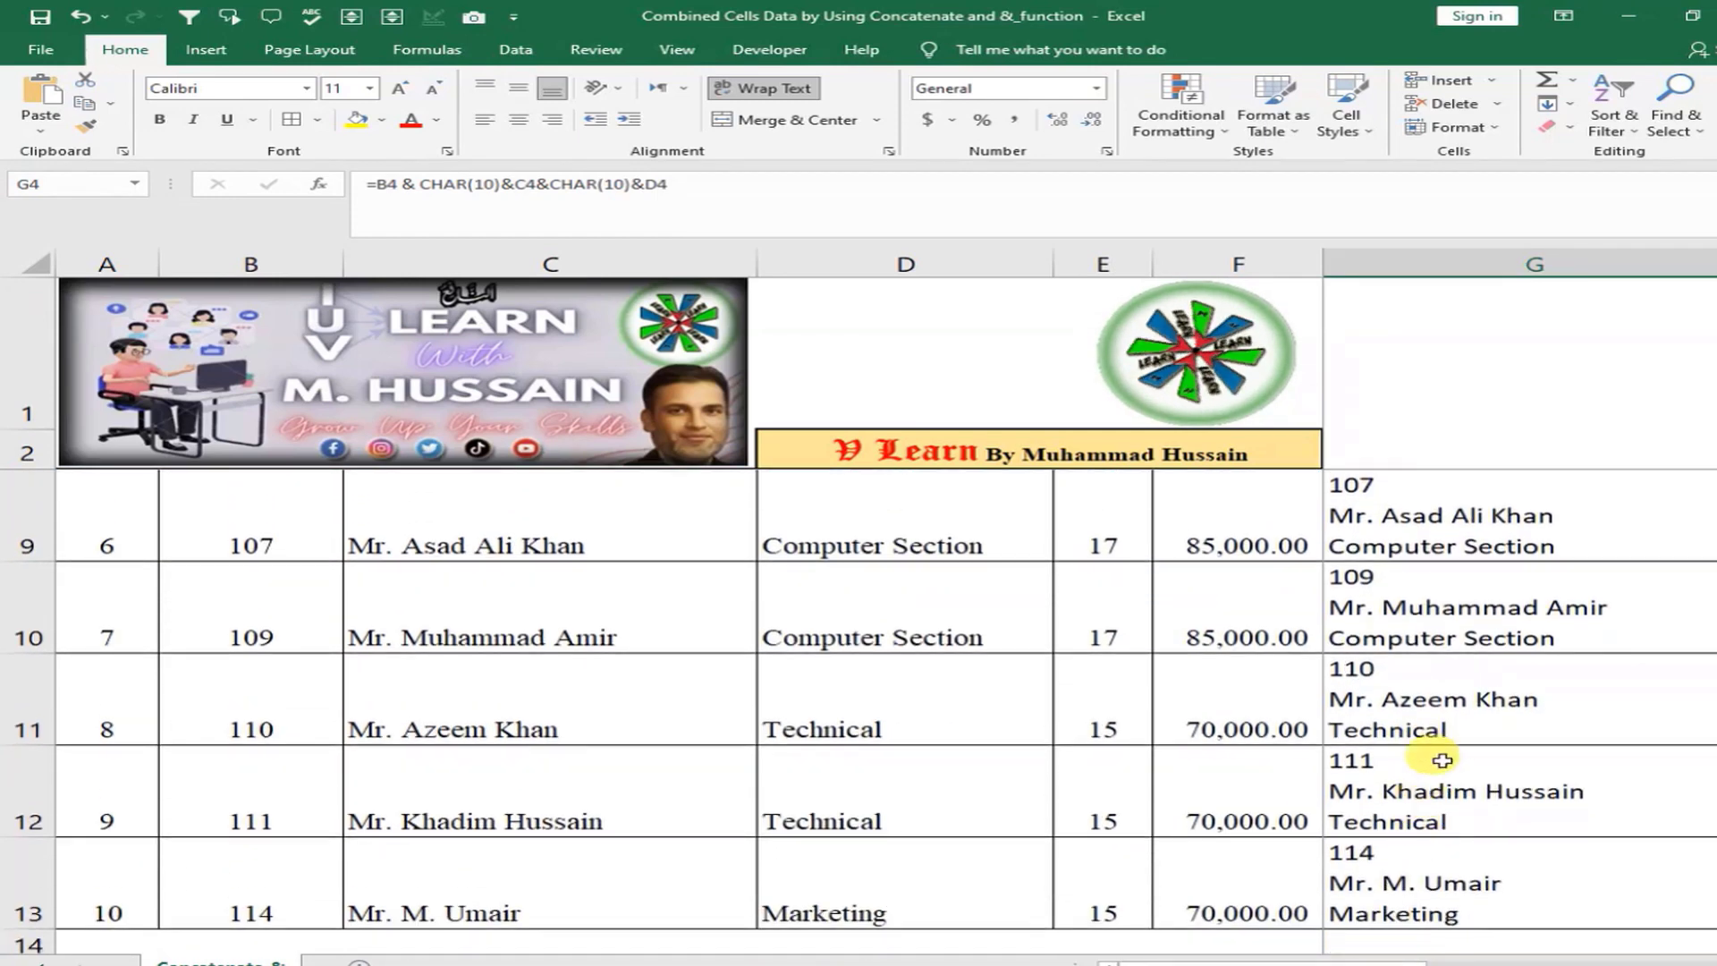
{"action": "scroll", "coordinate": [1430, 701], "scroll_direction": "down", "scroll_amount": 2}
{"action": "scroll", "coordinate": [1430, 702], "scroll_direction": "up", "scroll_amount": 2}
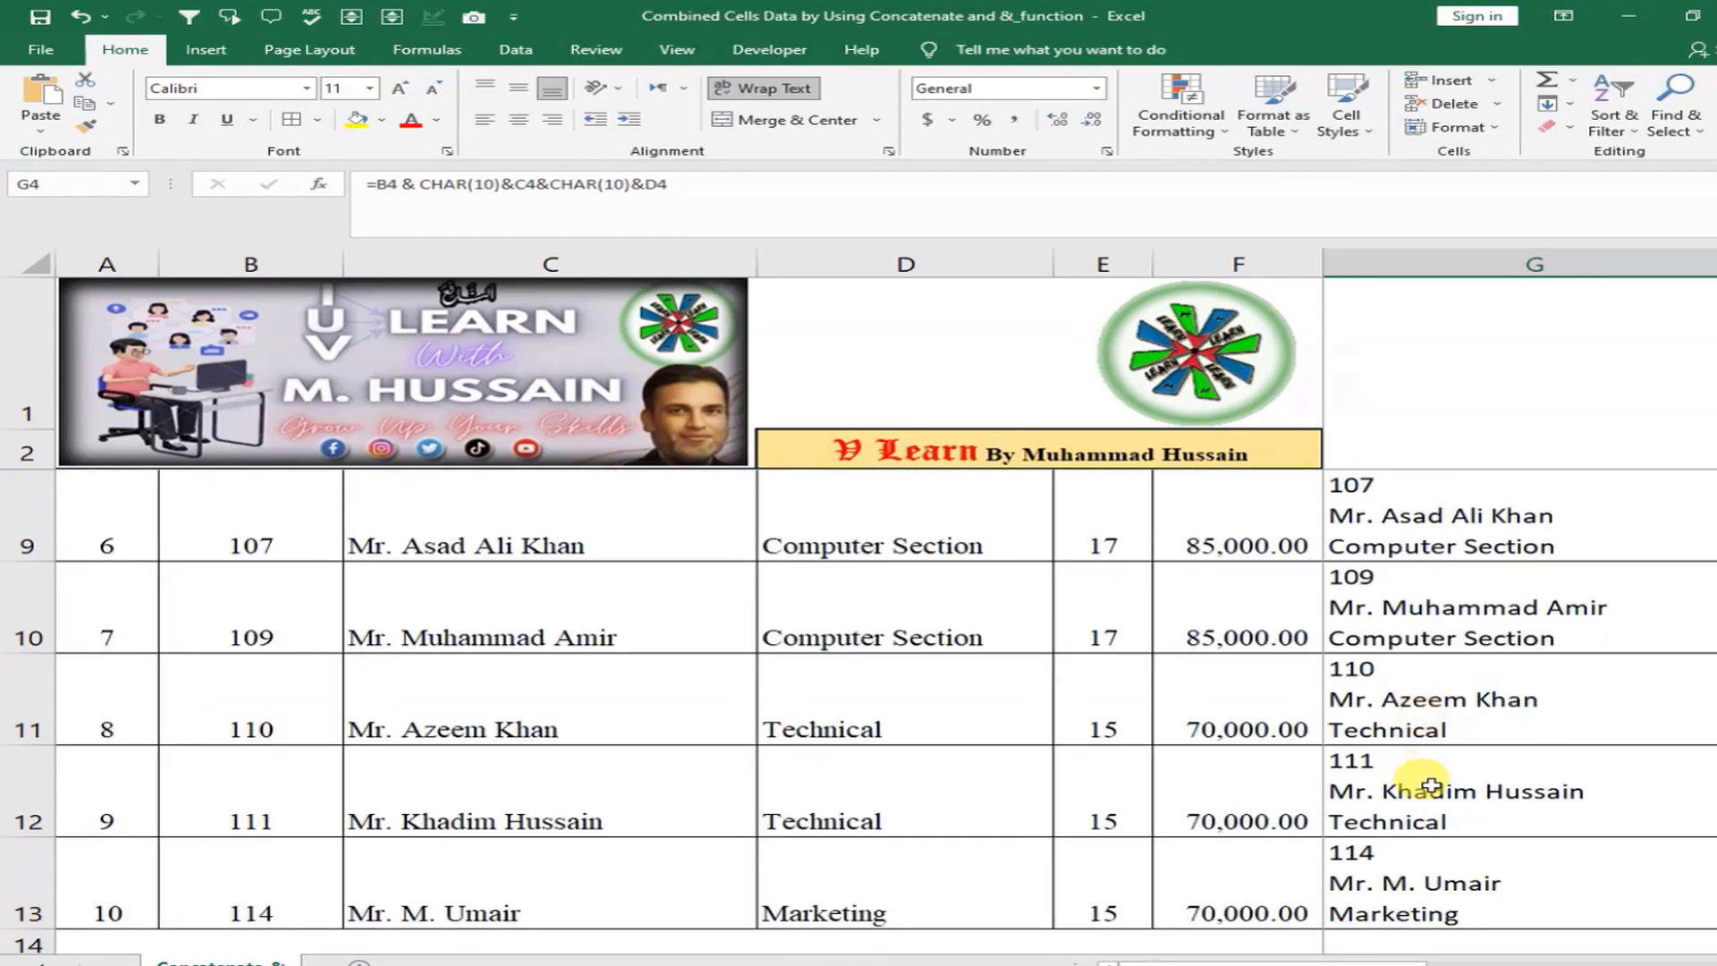
{"action": "scroll", "coordinate": [1430, 826], "scroll_direction": "up", "scroll_amount": 2}
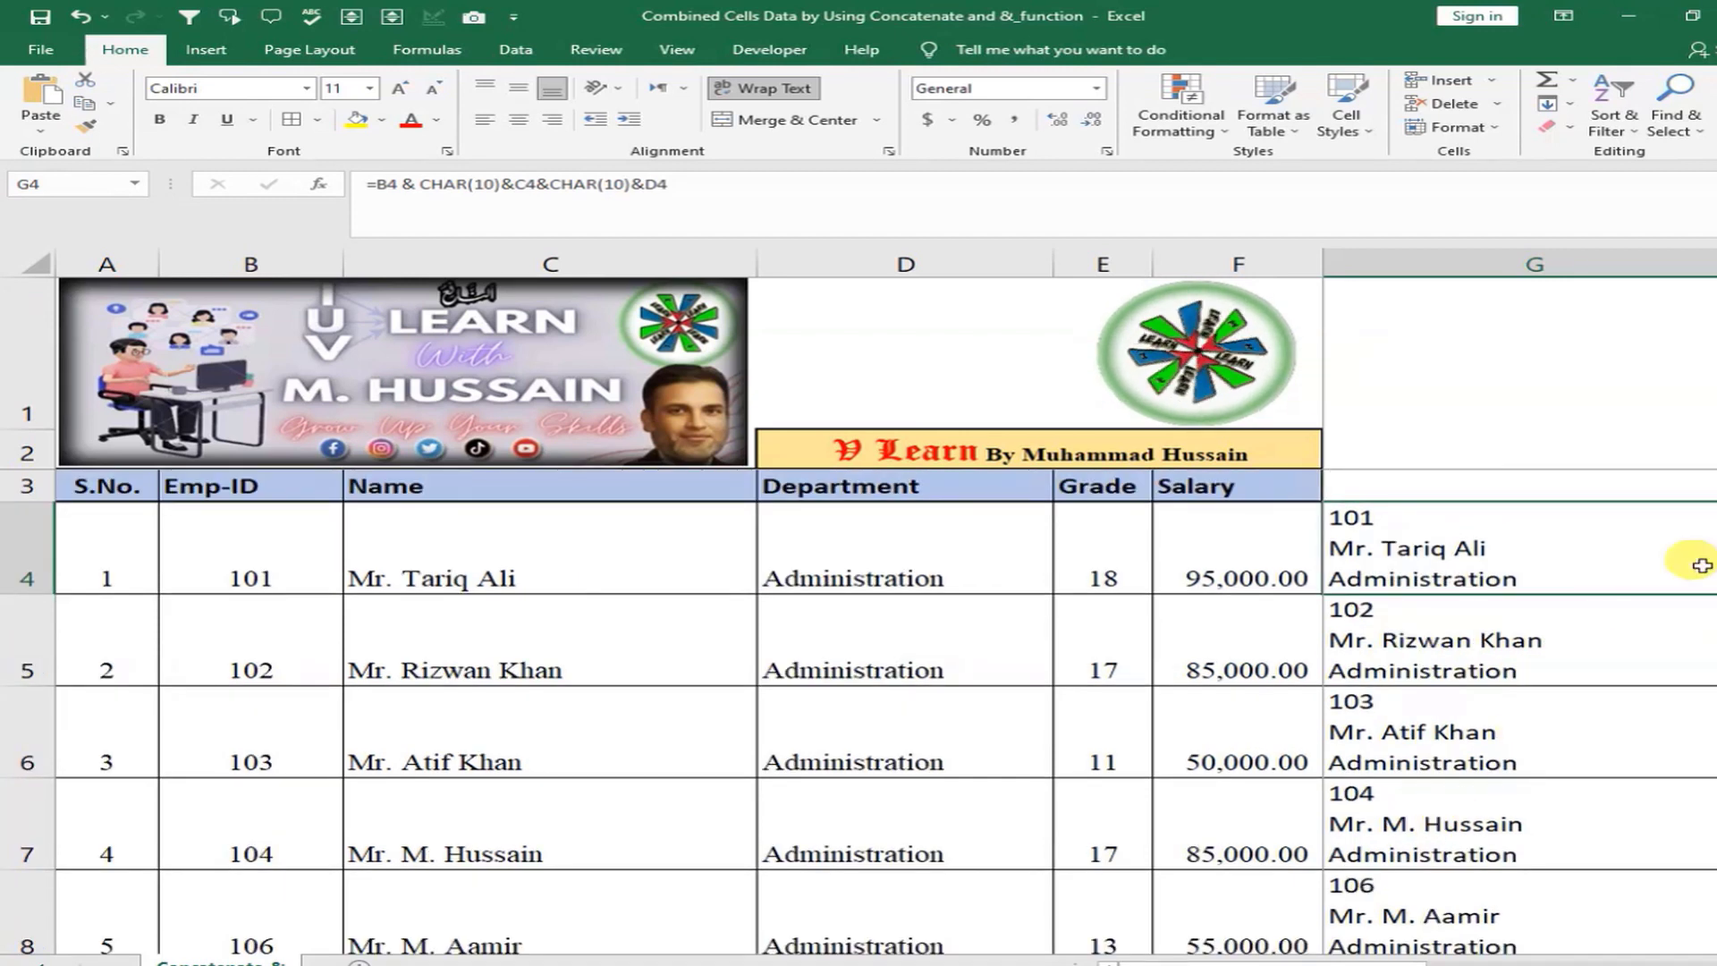
Delete column G with the combined results and widen the empty column that takes its place
{"action": "left_click", "coordinate": [1538, 261]}
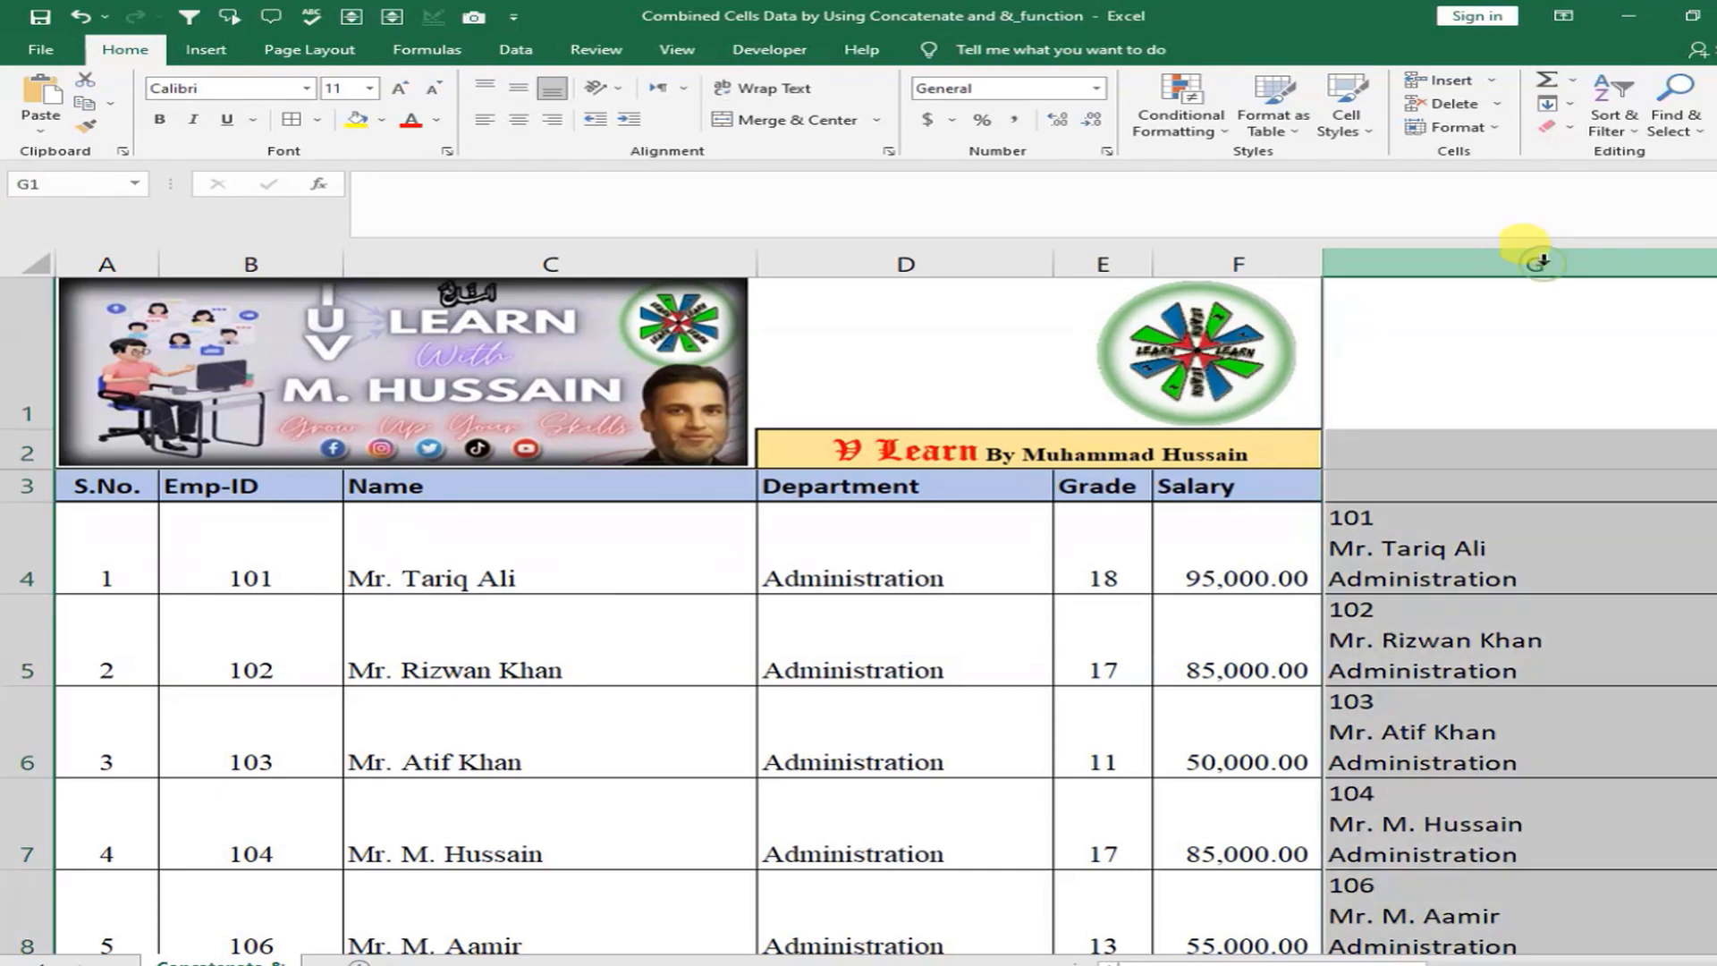
{"action": "right_click", "coordinate": [1535, 260]}
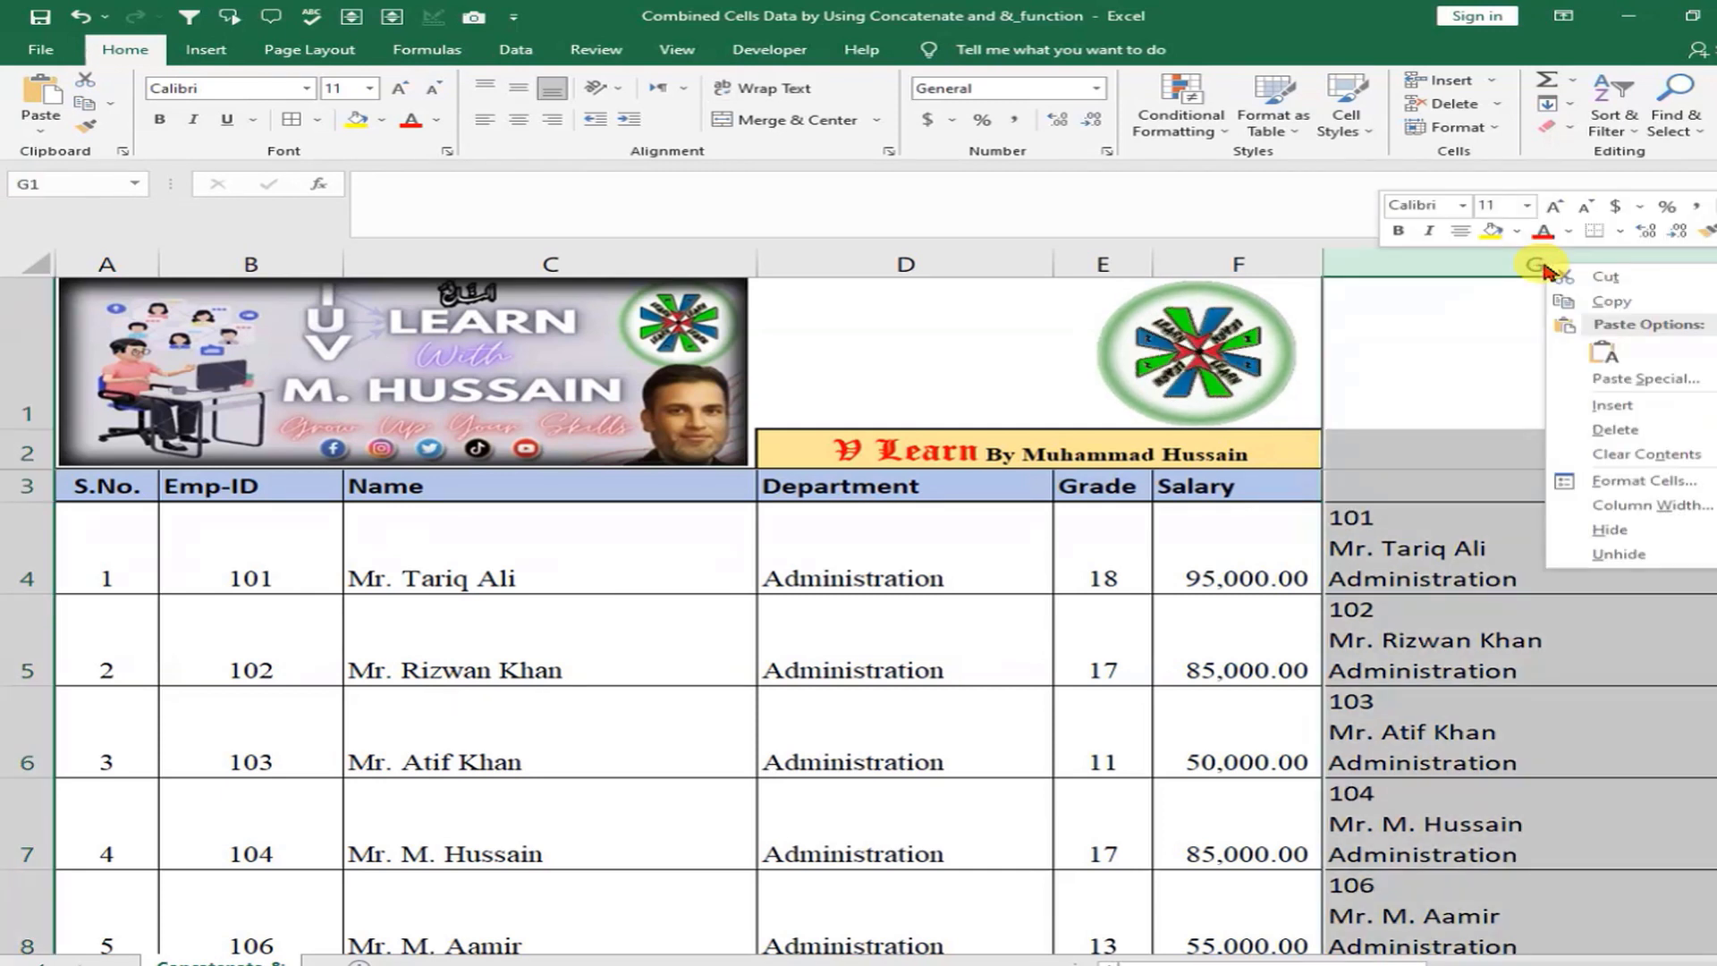
{"action": "left_click", "coordinate": [1607, 433]}
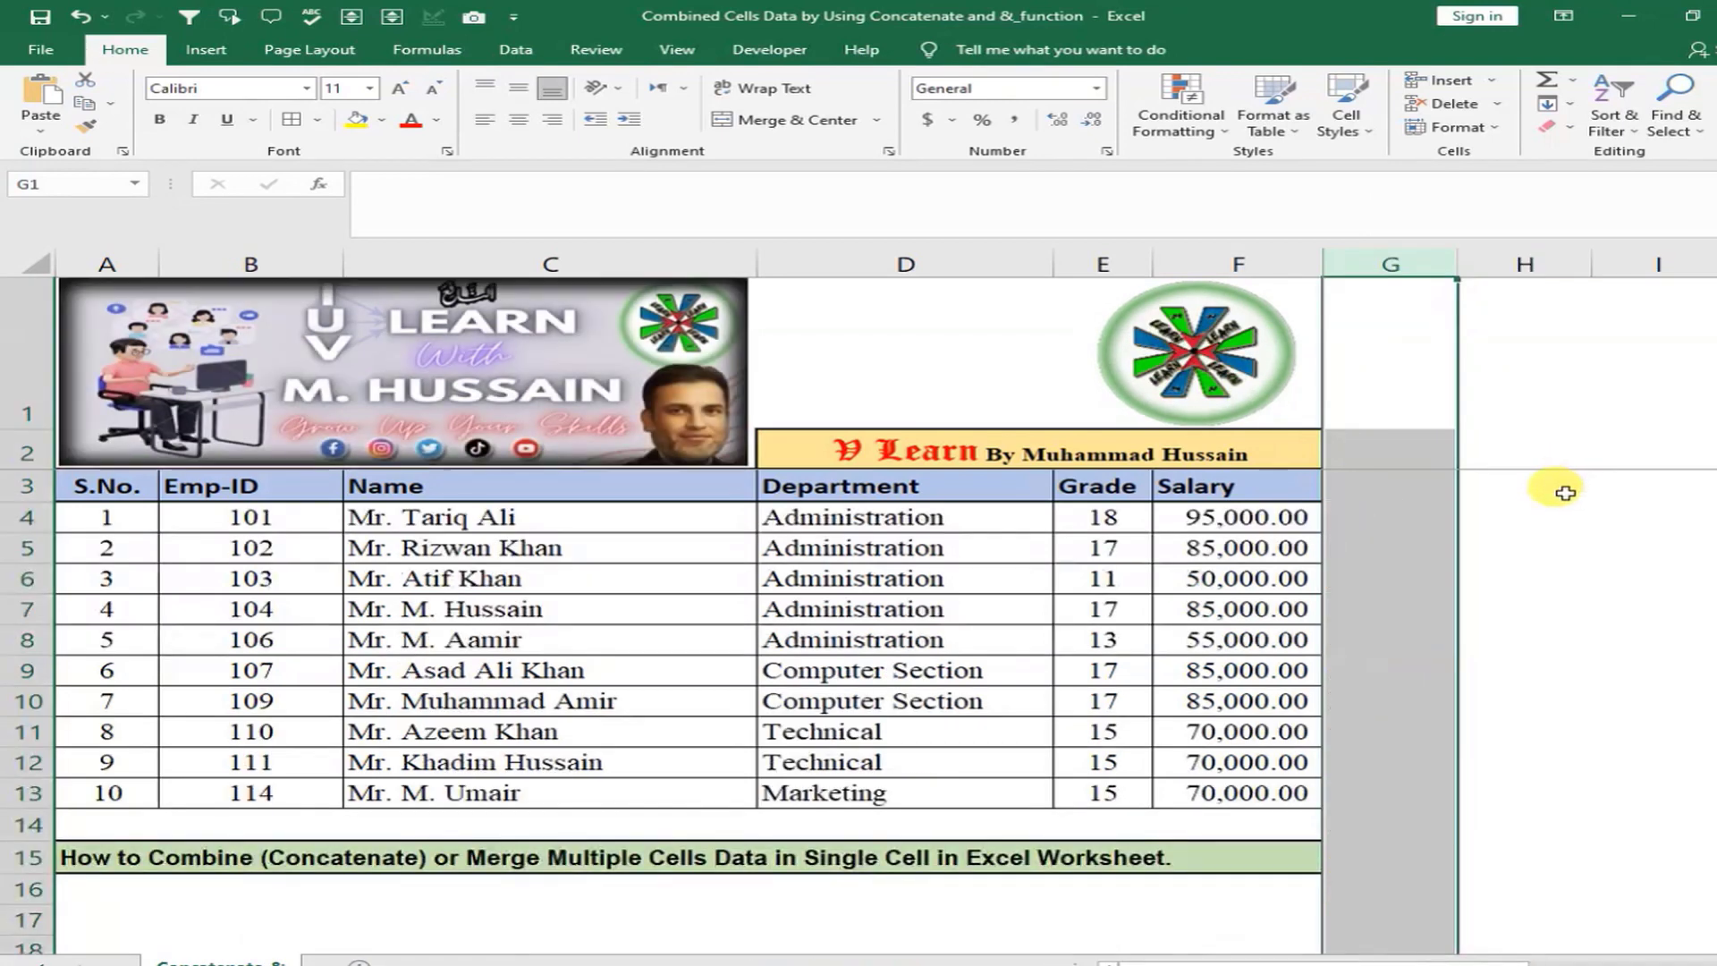
{"action": "left_click", "coordinate": [1360, 517]}
{"action": "left_click_drag", "start_coordinate": [1457, 264], "coordinate": [1711, 264]}
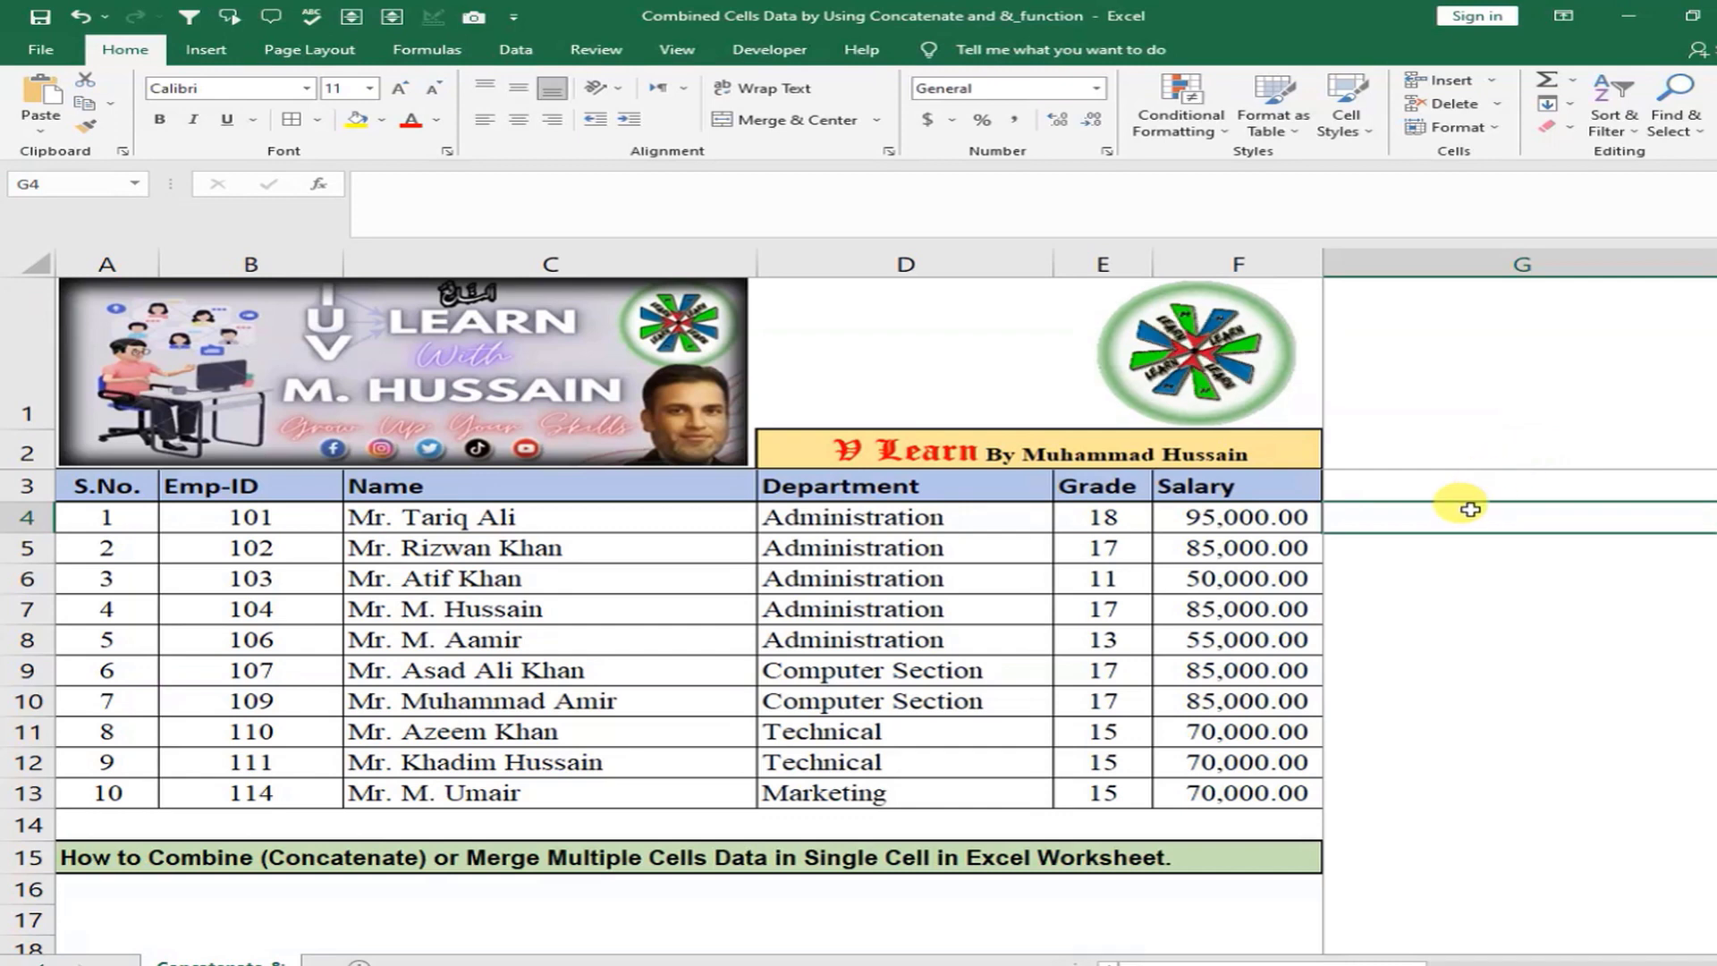
Combine the employee ID, name and department in G4 with the formula =CONCATENATE(B4,C4,D4)
{"action": "type", "text": "=con"}
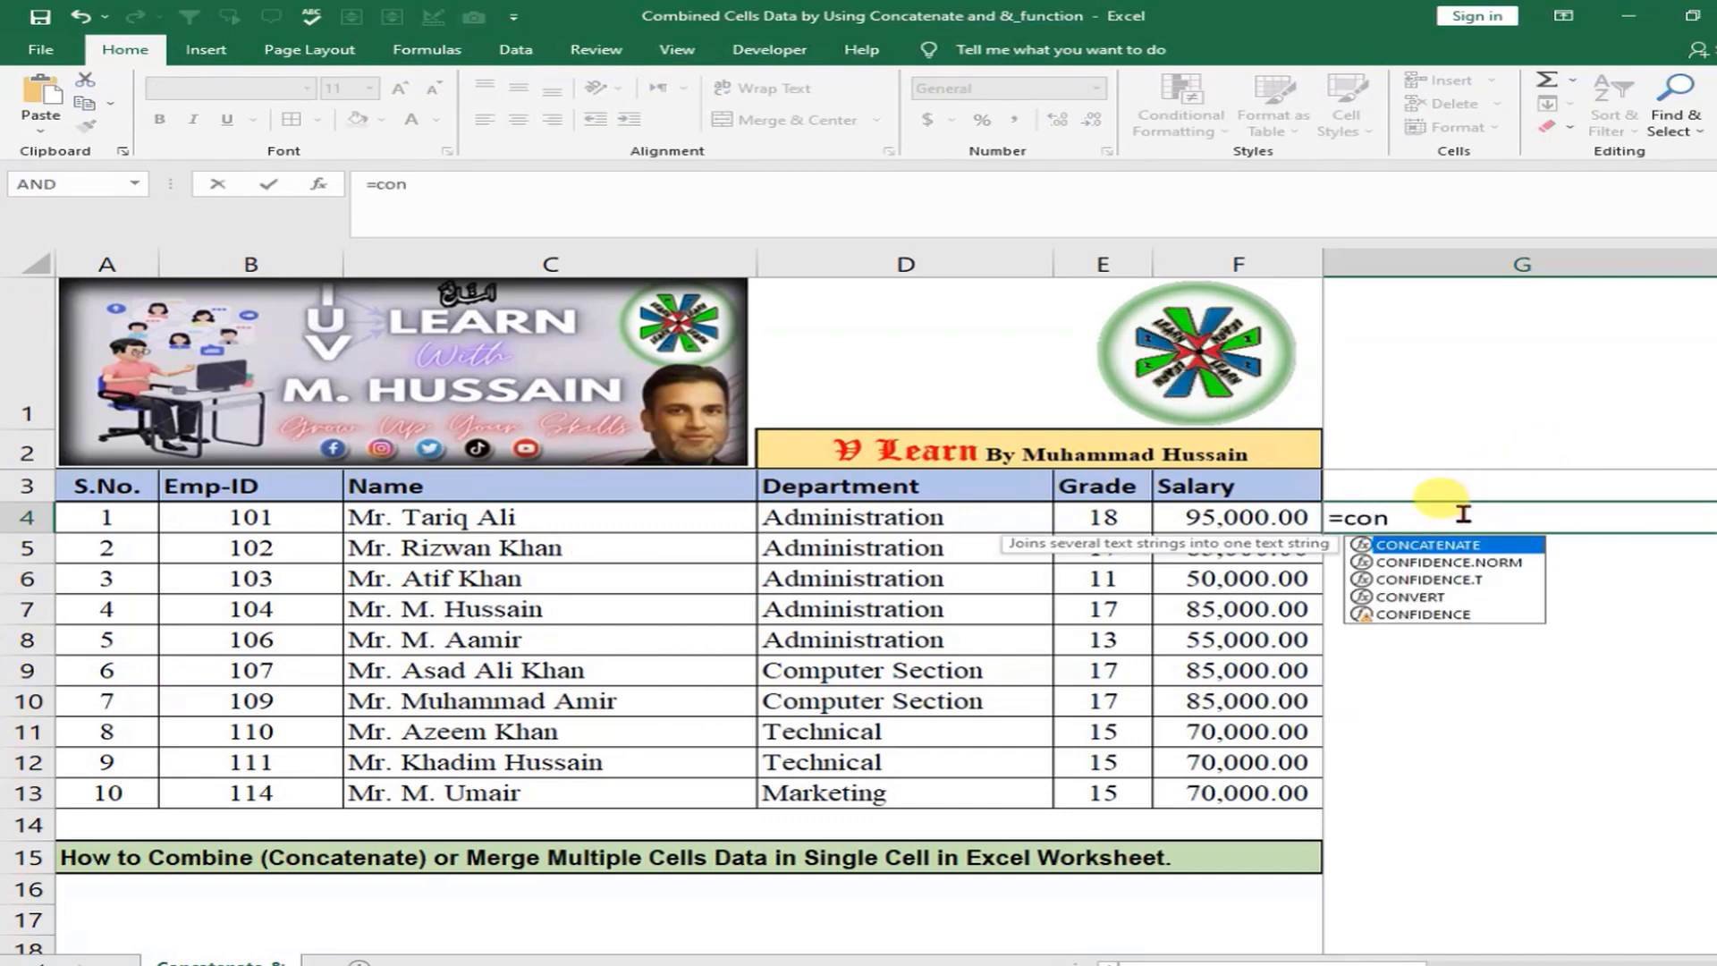
{"action": "double_click", "coordinate": [1406, 546]}
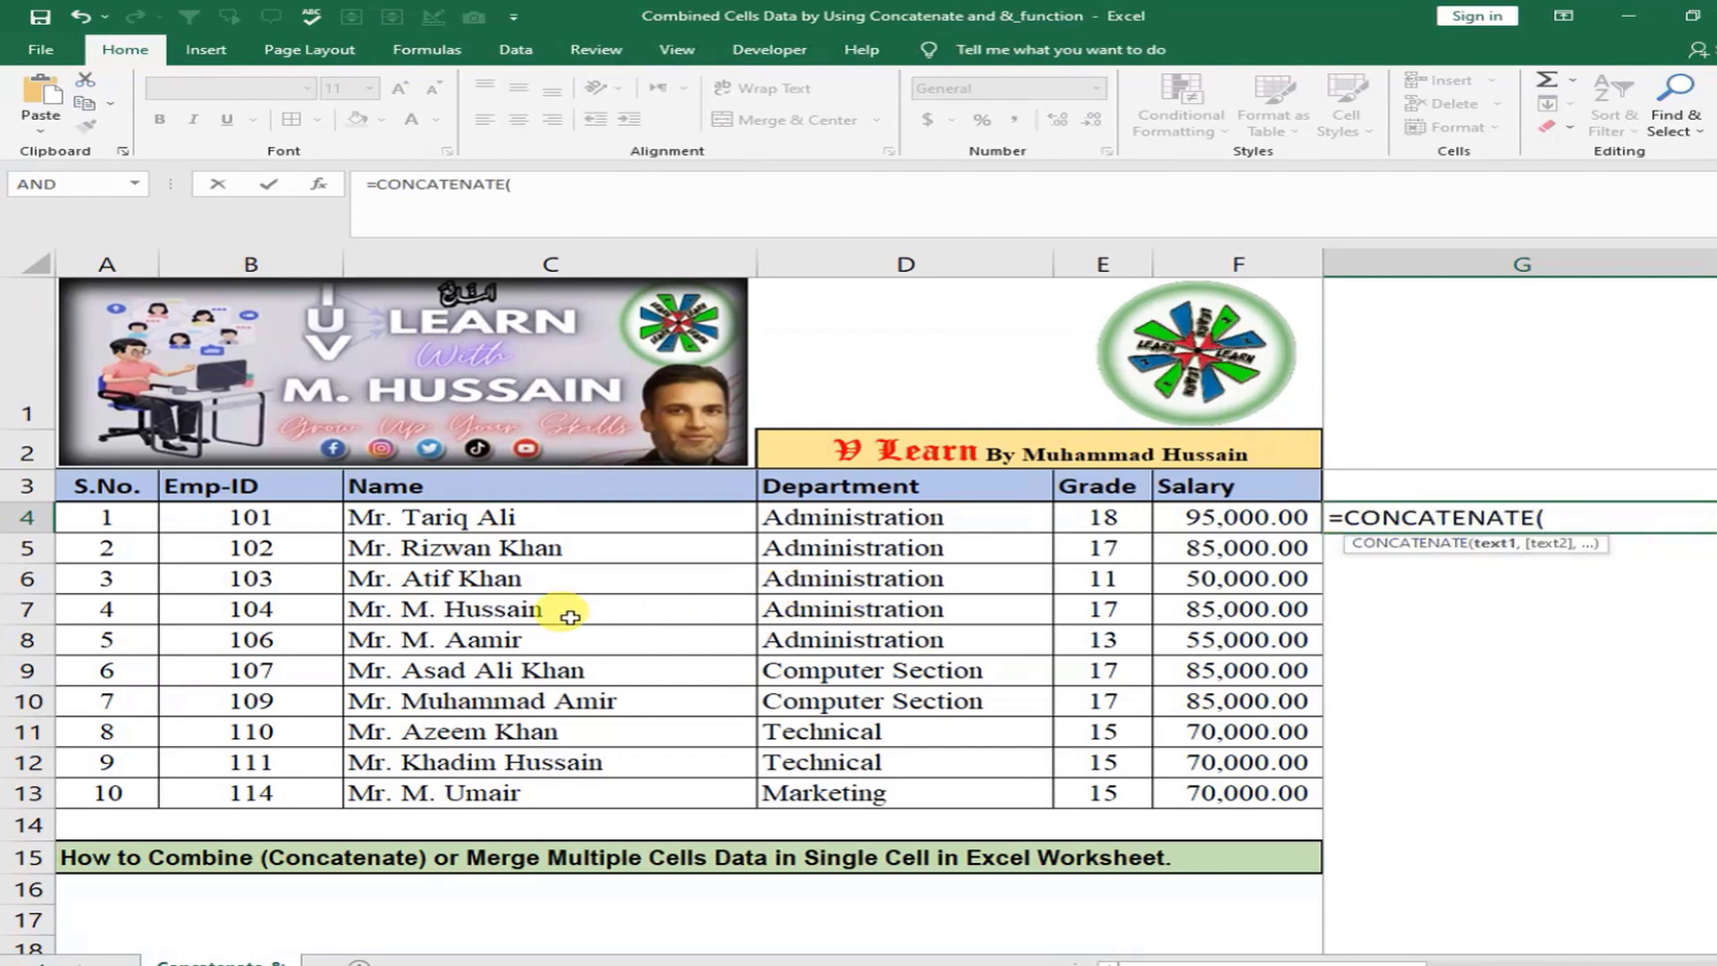
{"action": "left_click", "coordinate": [324, 516]}
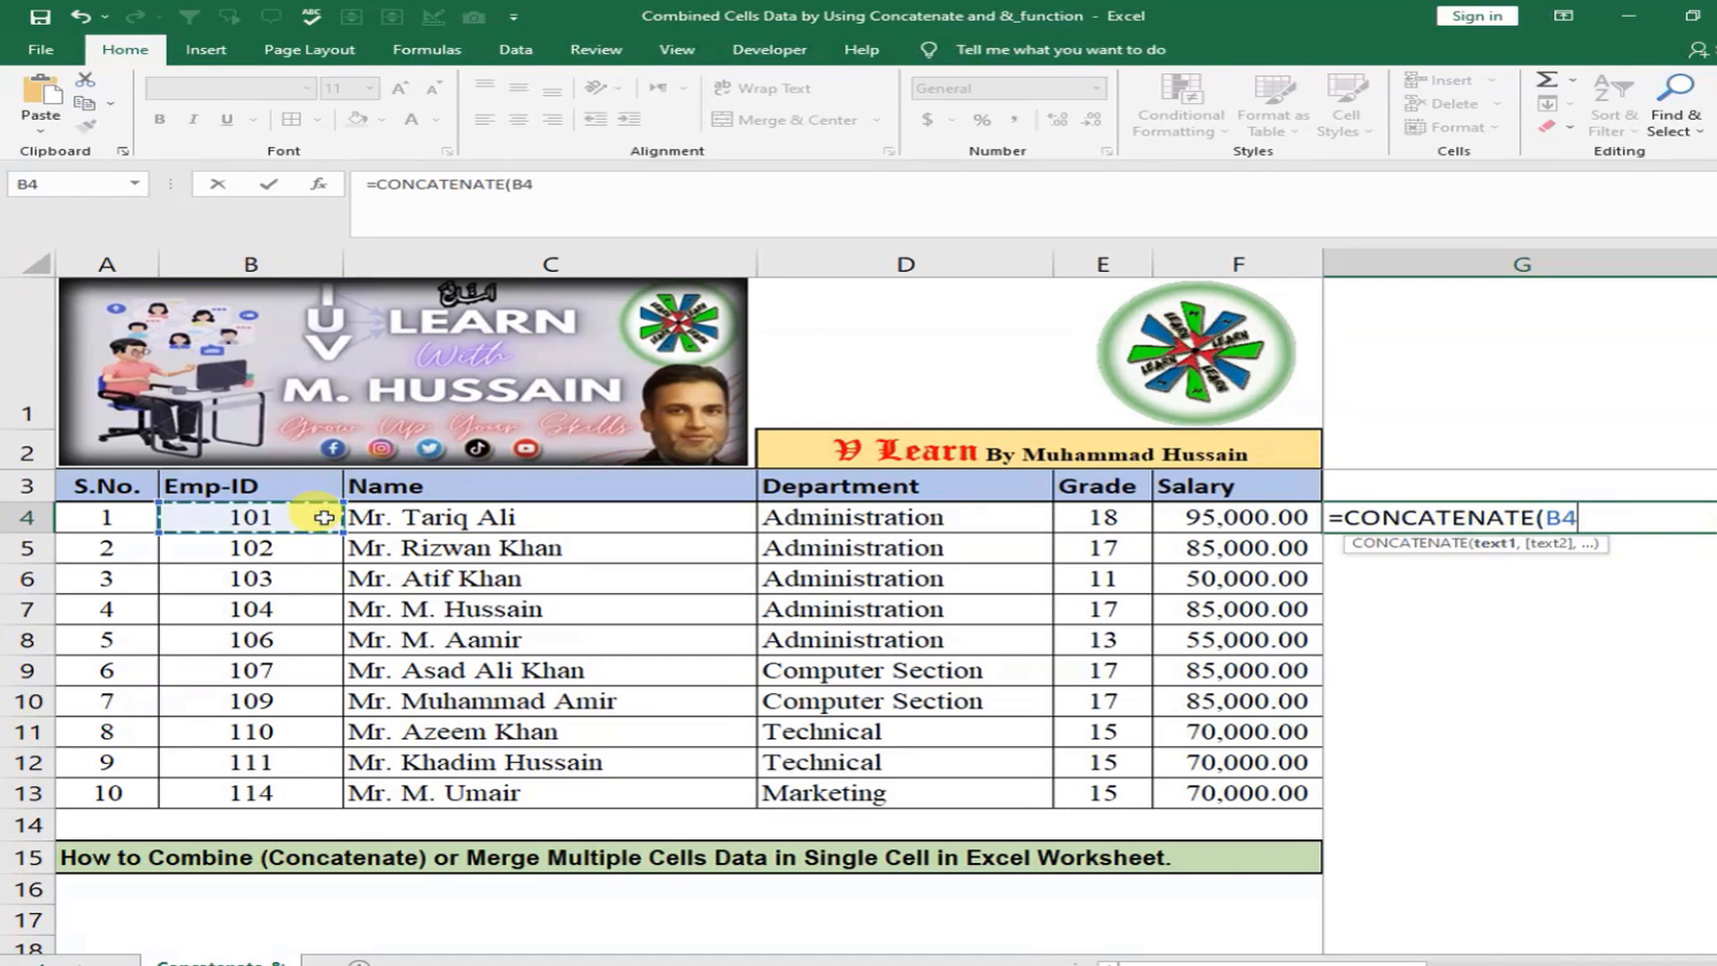
{"action": "type", "text": ","}
{"action": "left_click", "coordinate": [531, 517]}
{"action": "type", "text": ","}
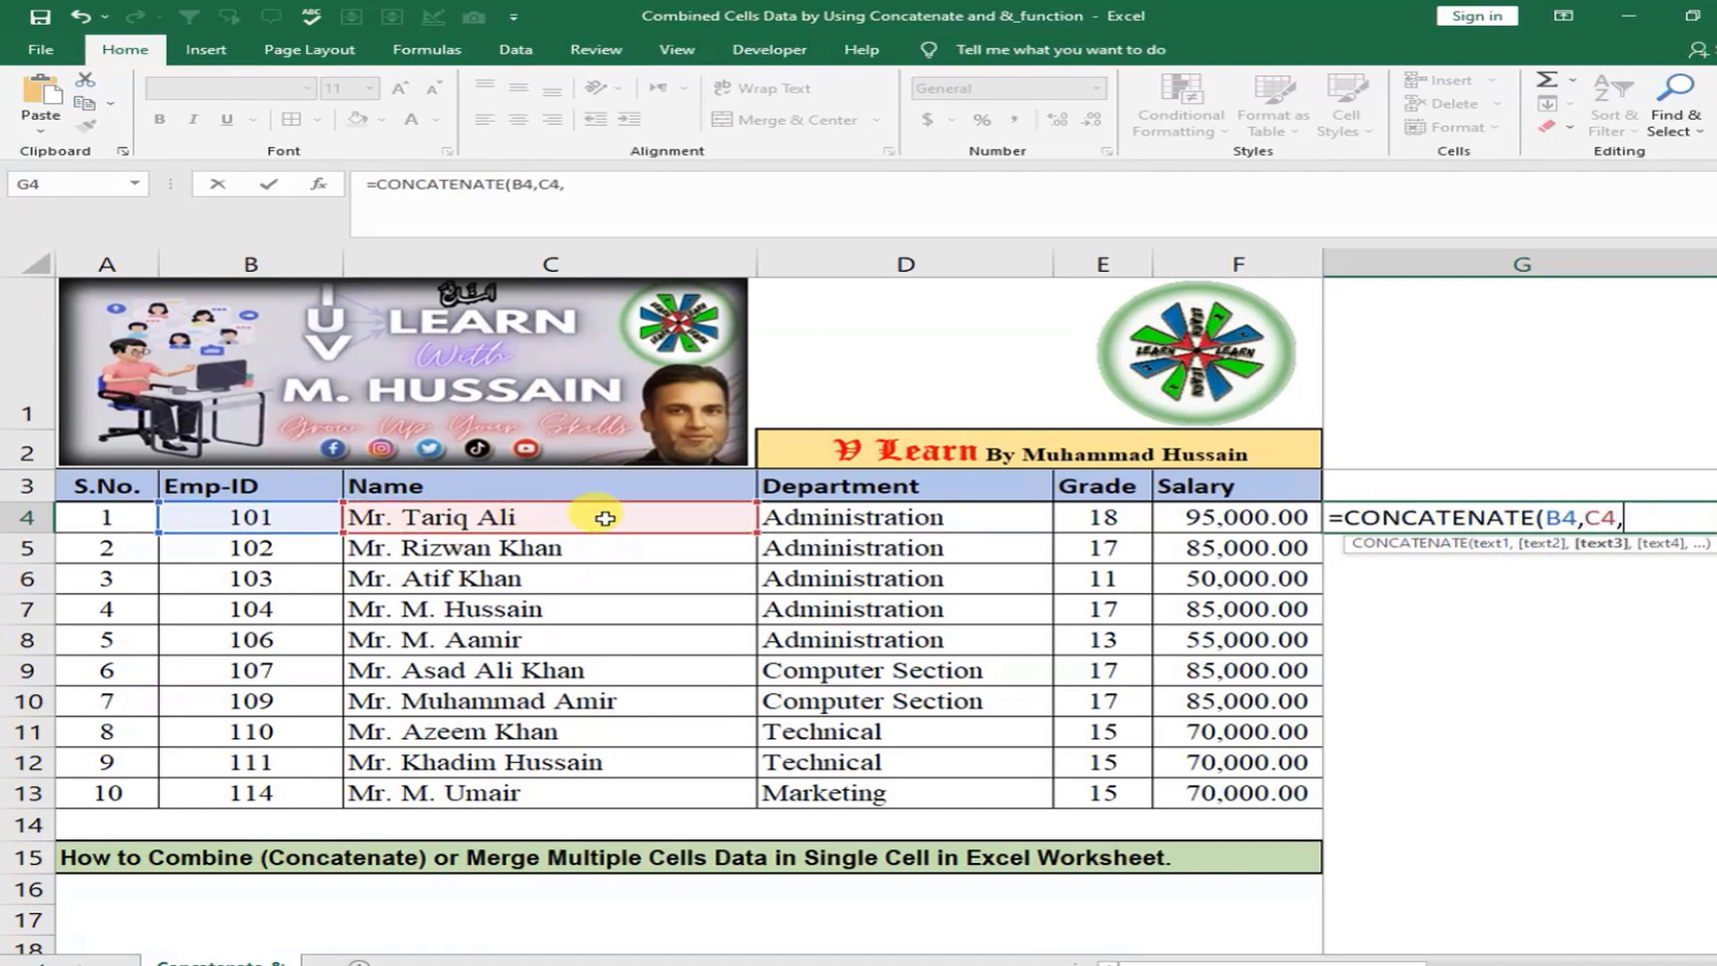
{"action": "left_click", "coordinate": [827, 517]}
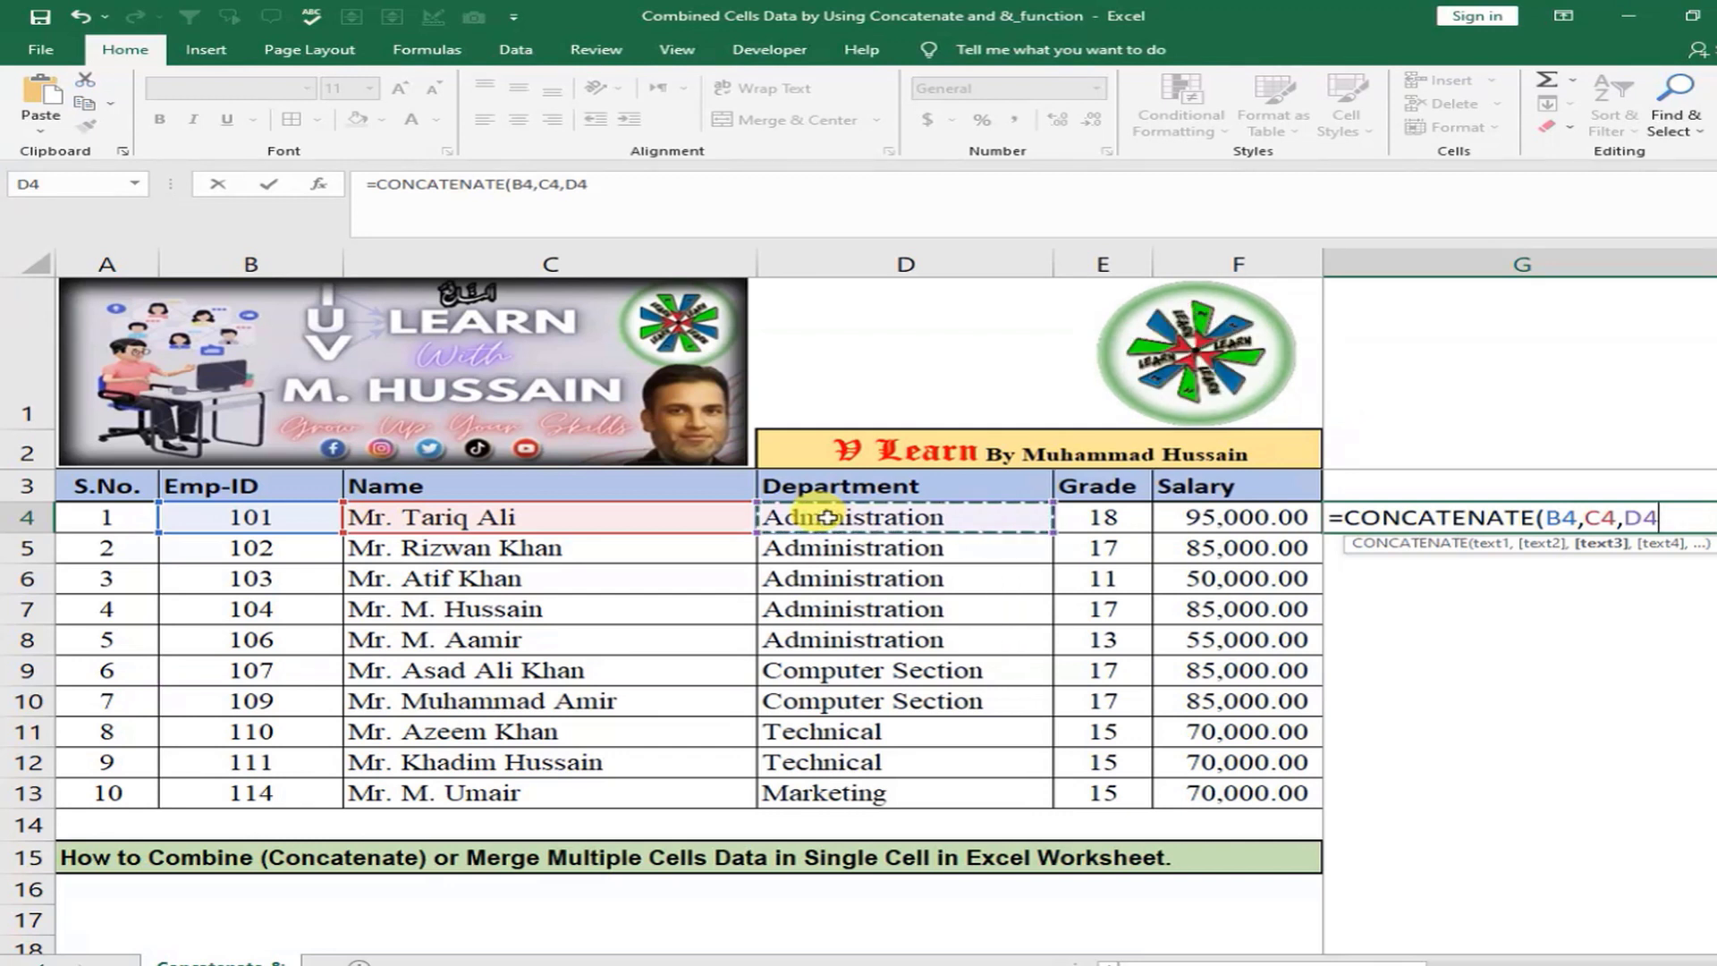
{"action": "type", "text": ")"}
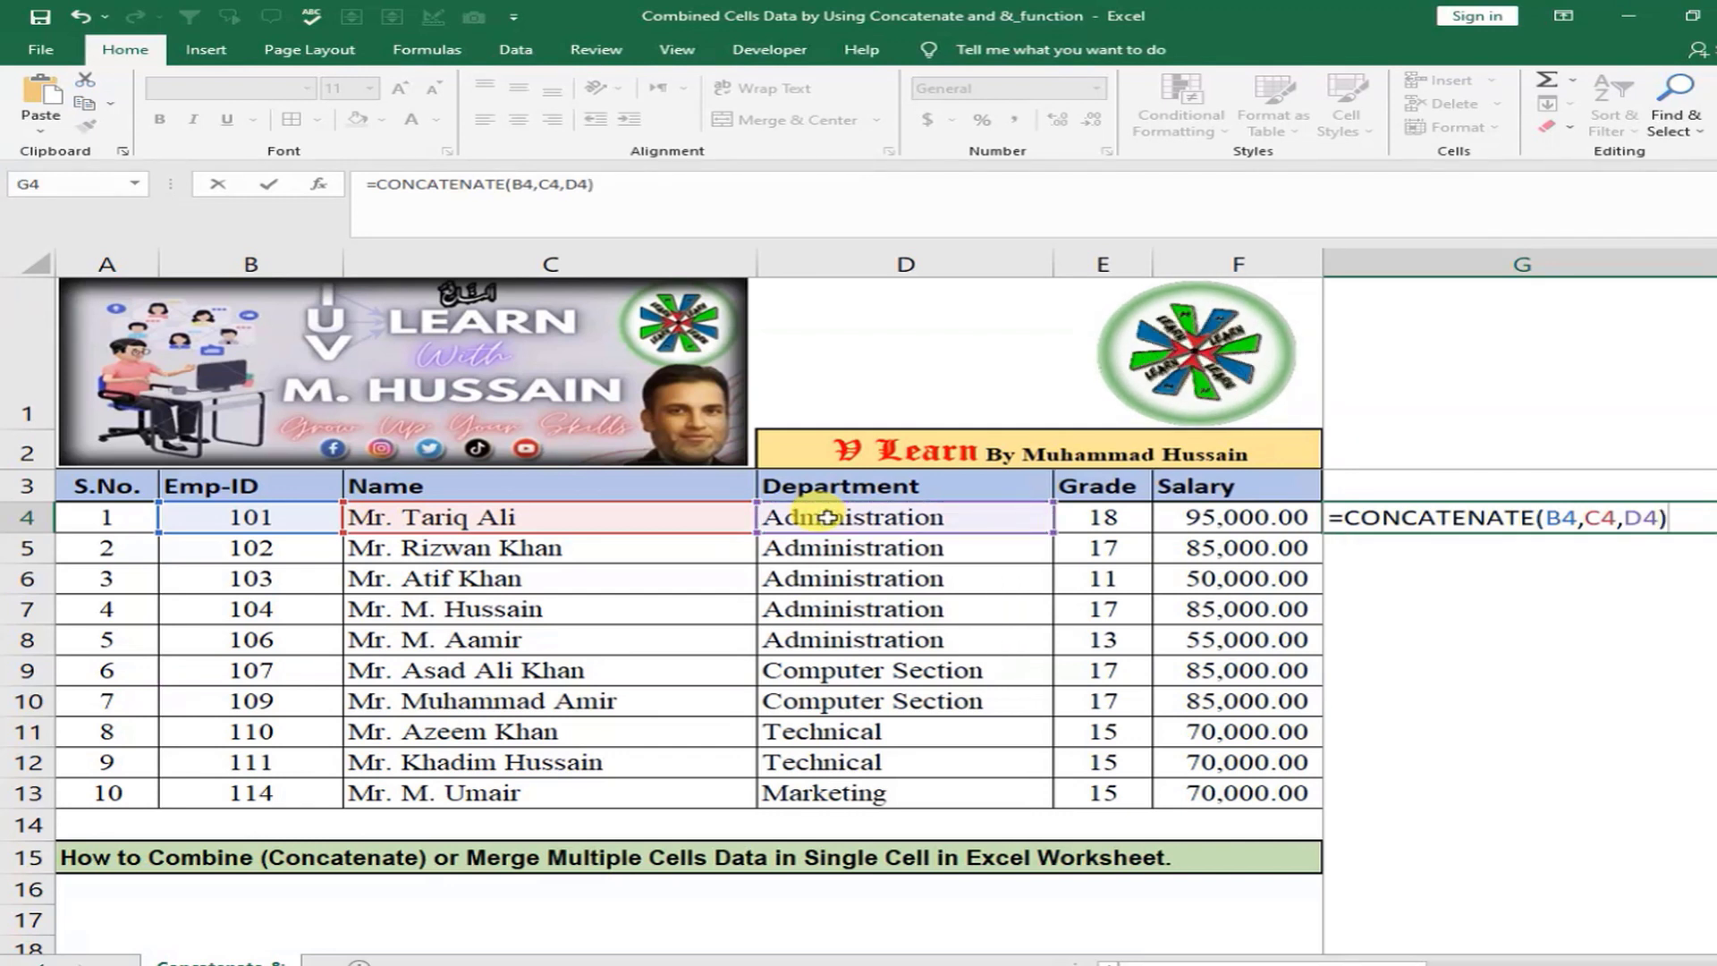
{"action": "key", "text": "Return"}
{"action": "key", "text": "Up"}
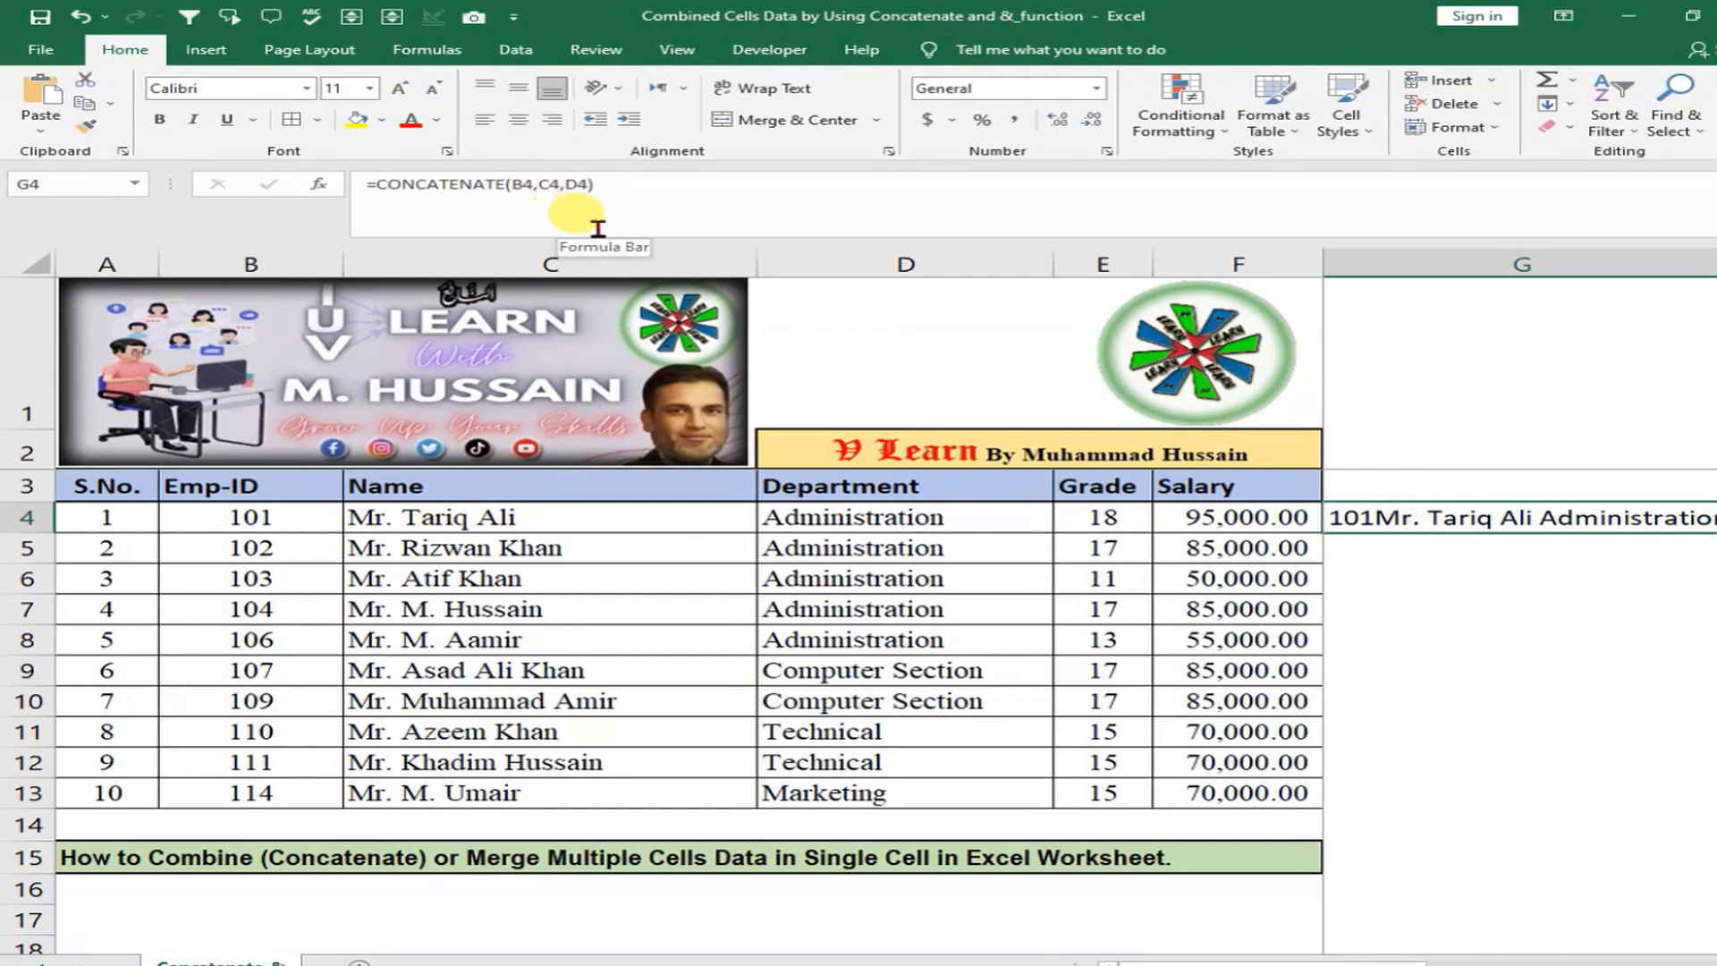
Add char(10) arguments between the cell references in G4's formula, making it =CONCATENATE(B4,char(10), C4,char(10),D4)
{"action": "left_click", "coordinate": [534, 186]}
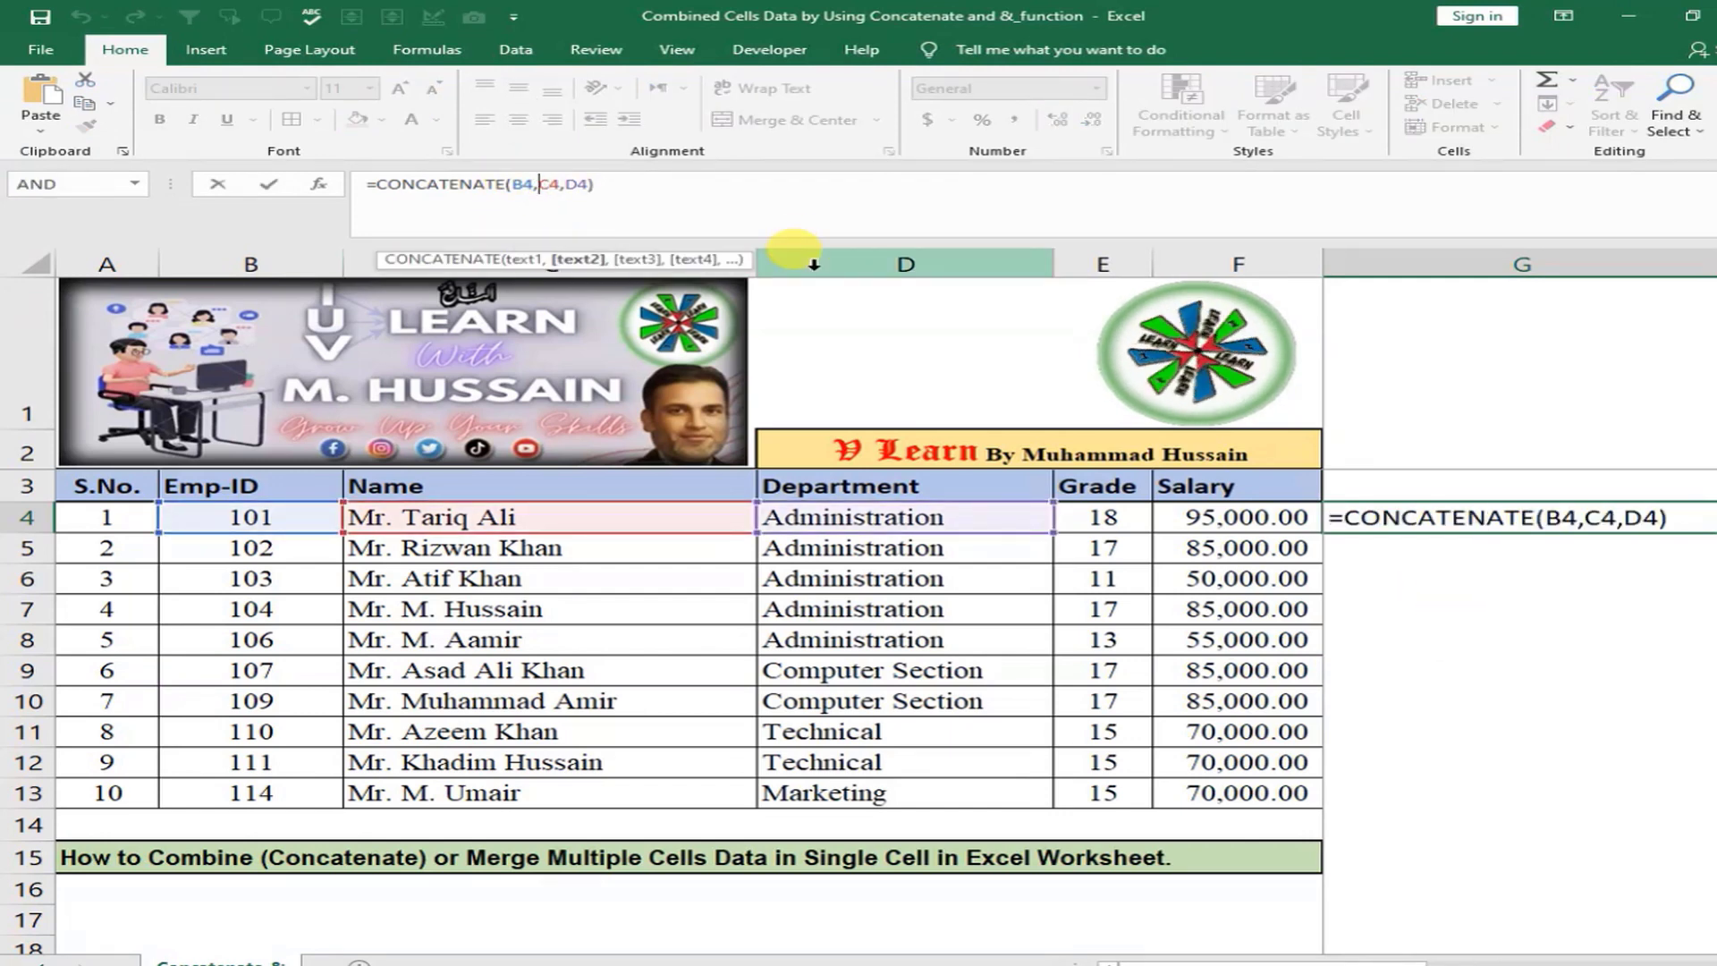
{"action": "type", "text": "char(10)"}
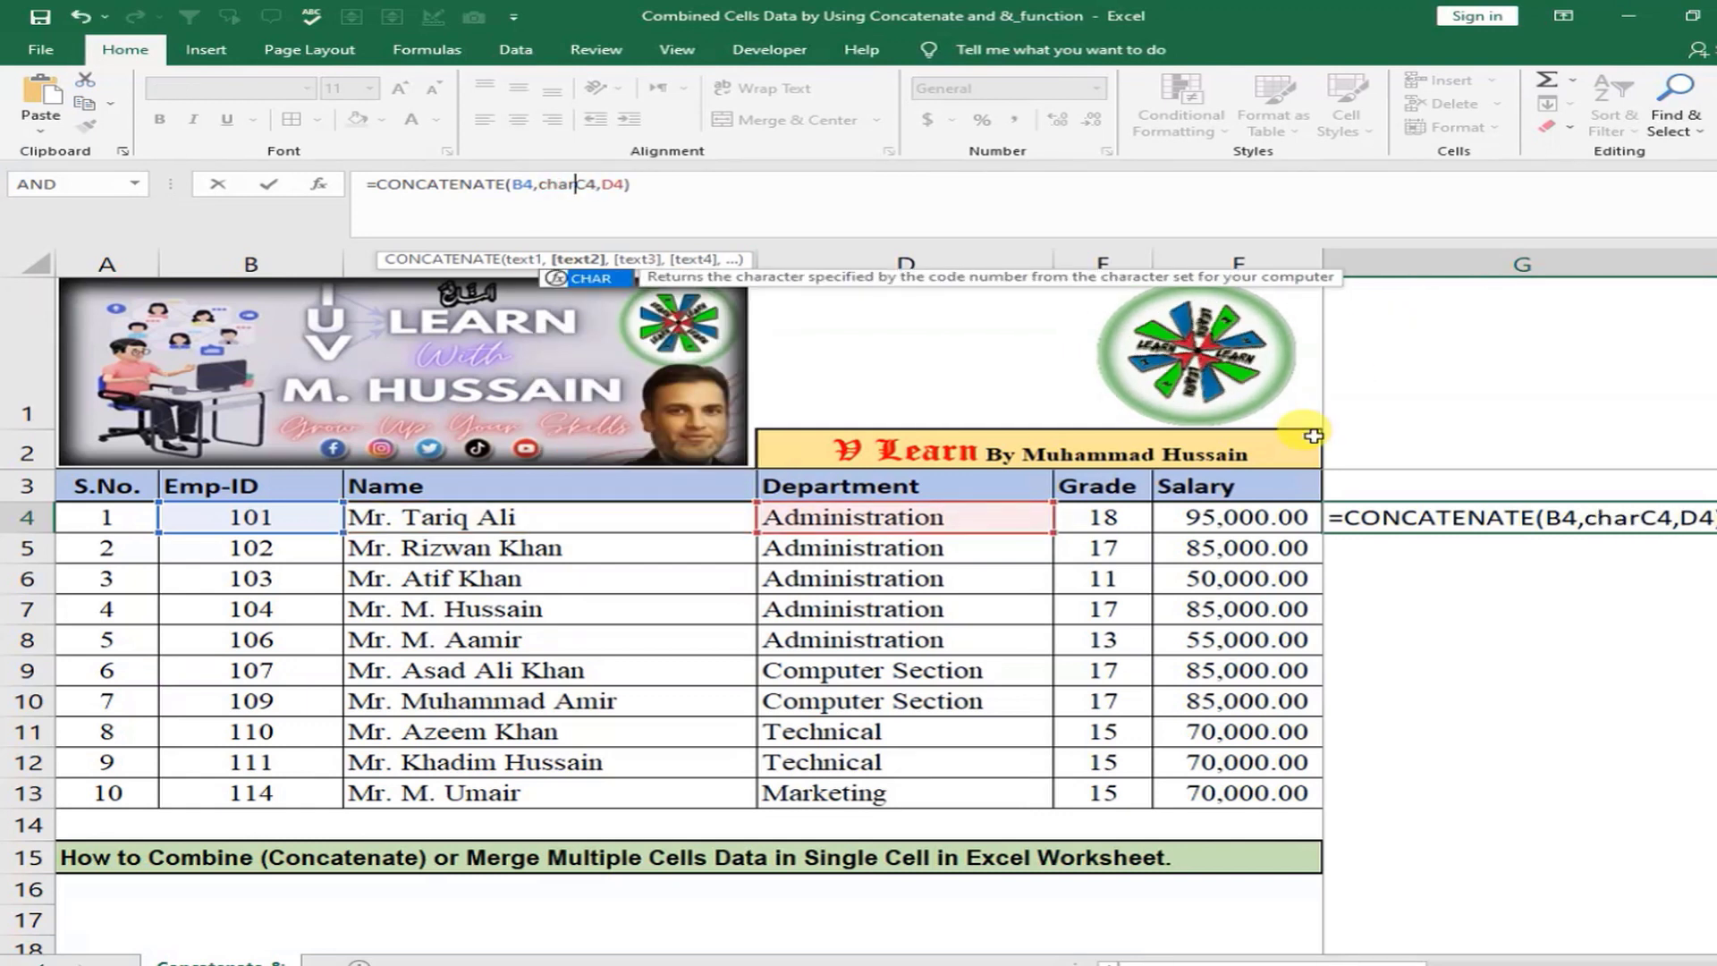
{"action": "type", "text": ","}
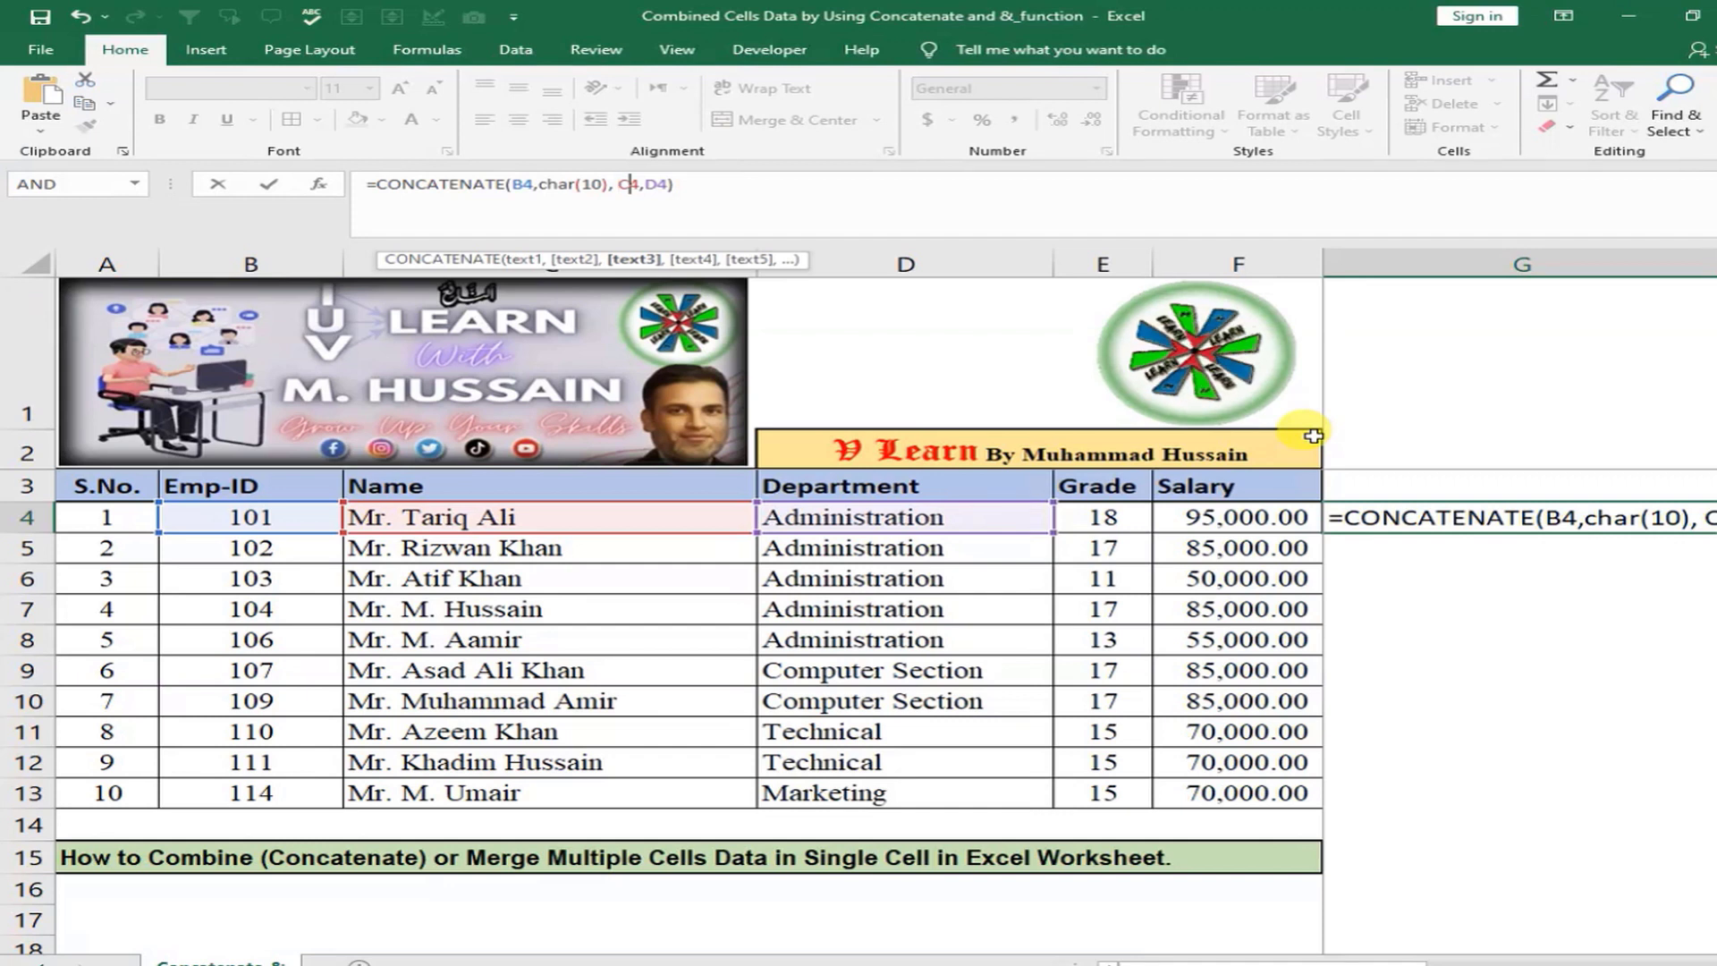
{"action": "key", "text": "Right"}
{"action": "key", "text": "Right"}
{"action": "type", "text": "char(10"}
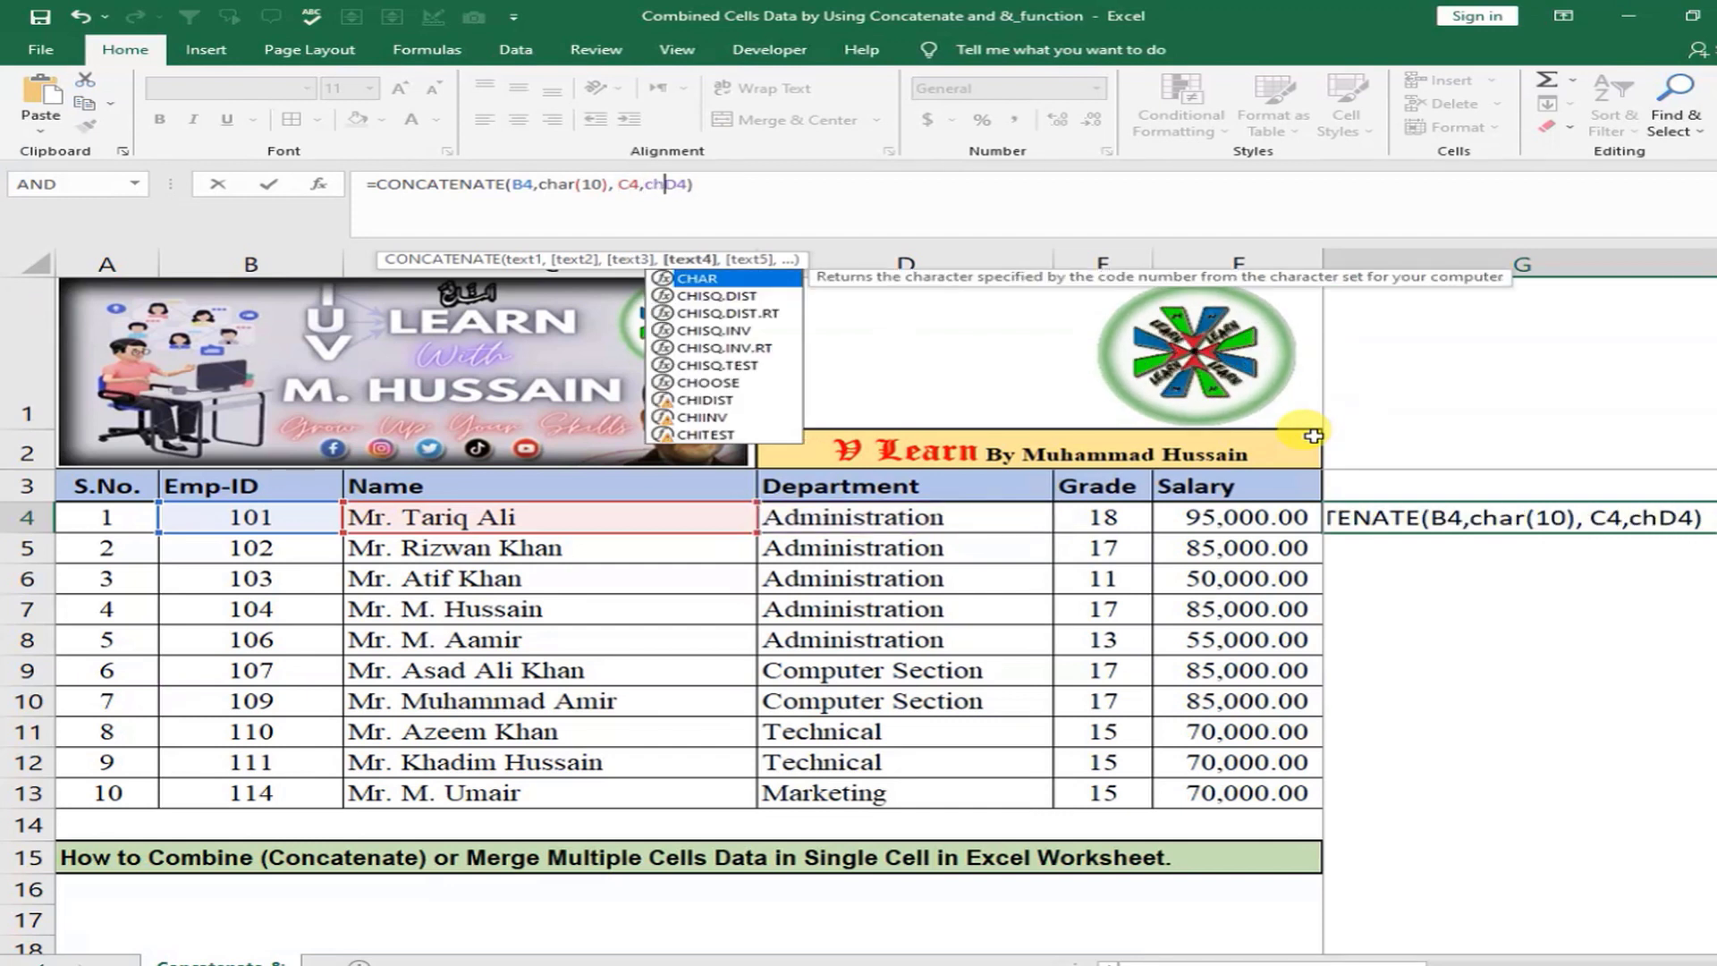
{"action": "type", "text": ")"}
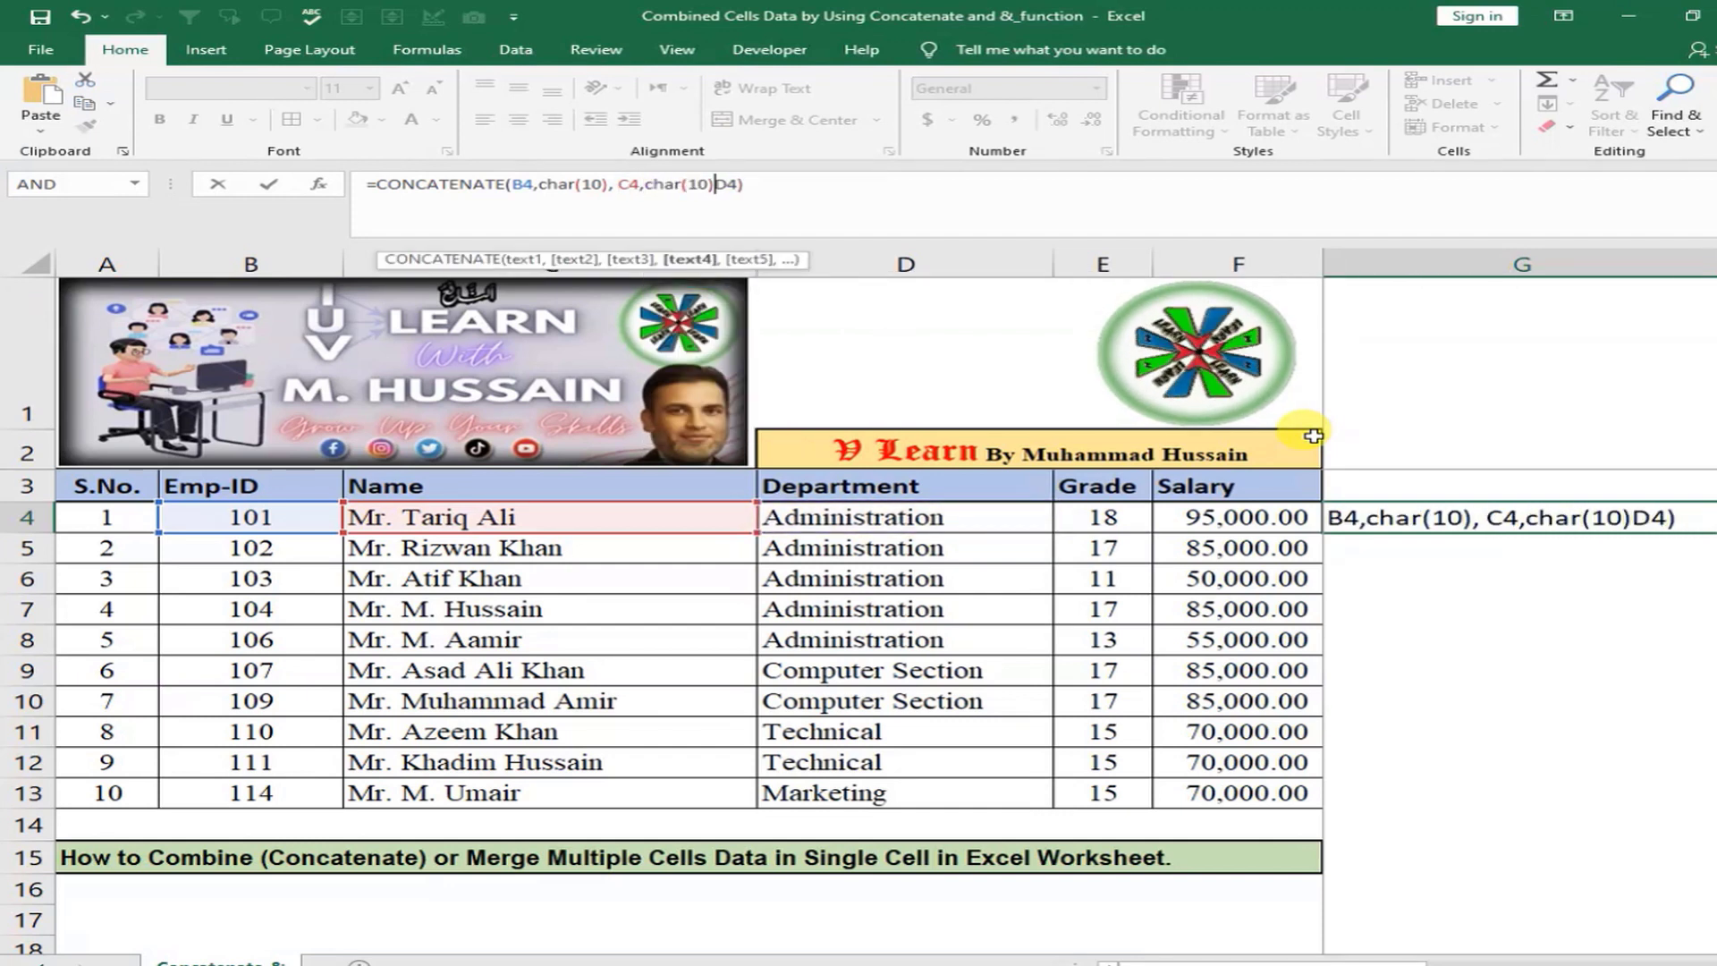
{"action": "type", "text": ","}
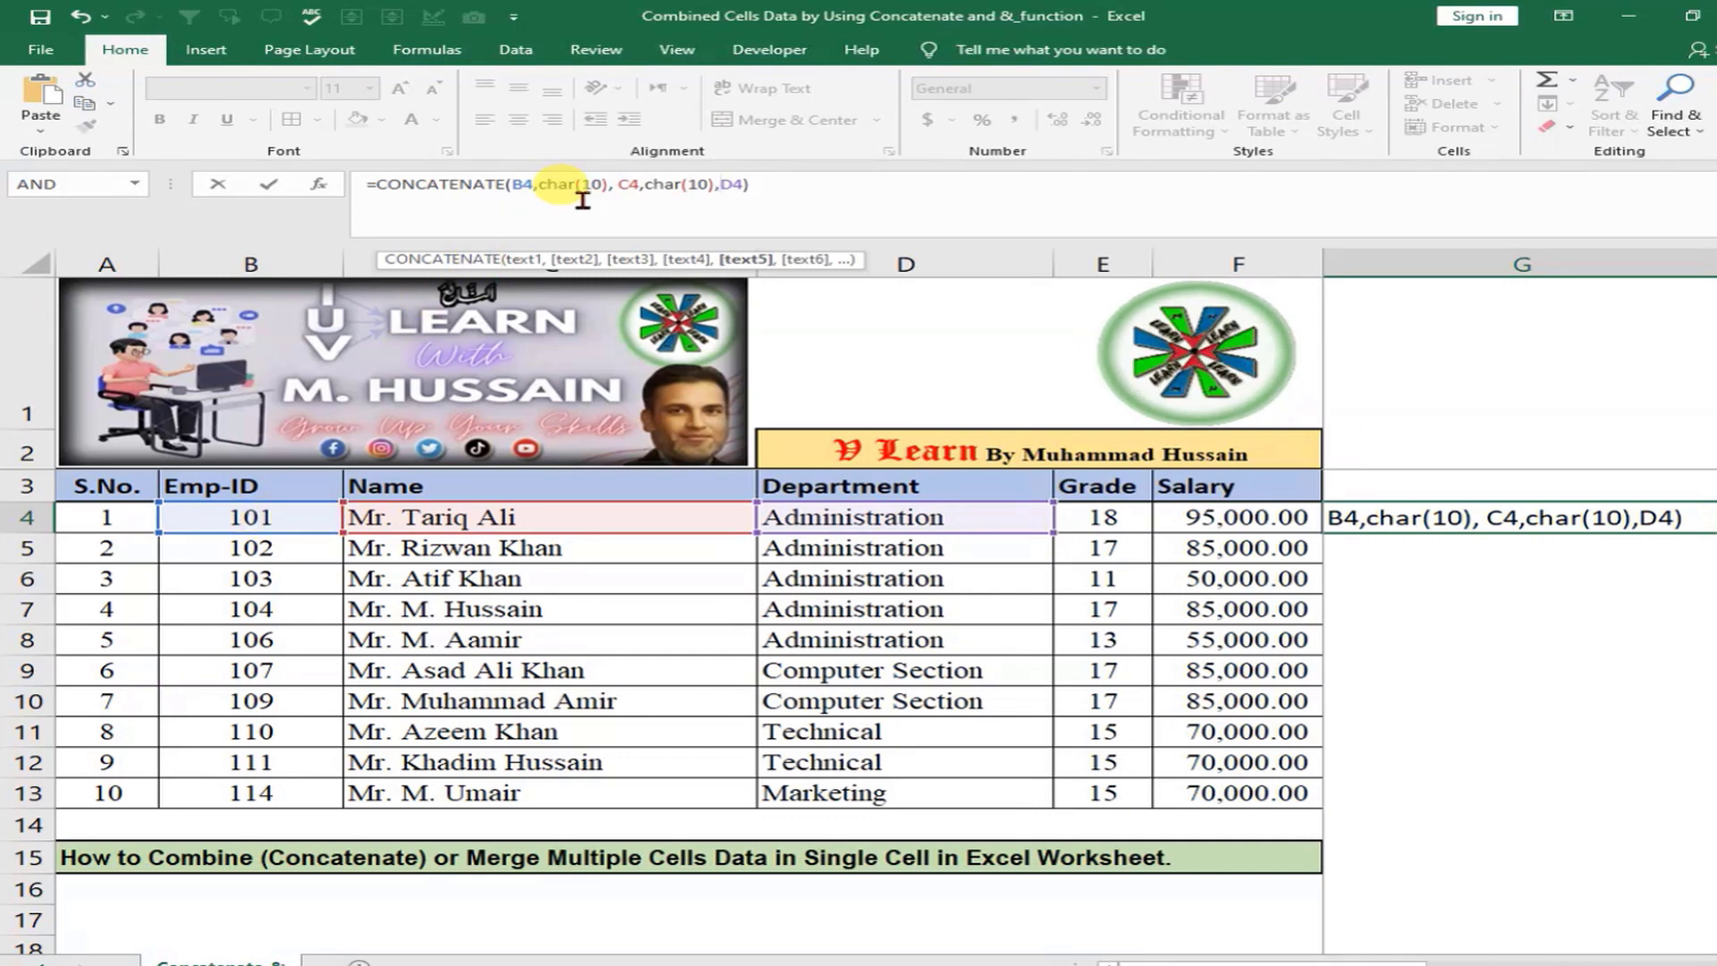
Delete the C4,char portion of the G4 formula and re-enter it before (10)
{"action": "left_click", "coordinate": [626, 185]}
{"action": "key", "text": "Delete"}
{"action": "key", "text": "Delete"}
{"action": "key", "text": "Delete"}
{"action": "key", "text": "Delete"}
{"action": "key", "text": "Delete"}
{"action": "key", "text": "Delete"}
{"action": "key", "text": "Delete"}
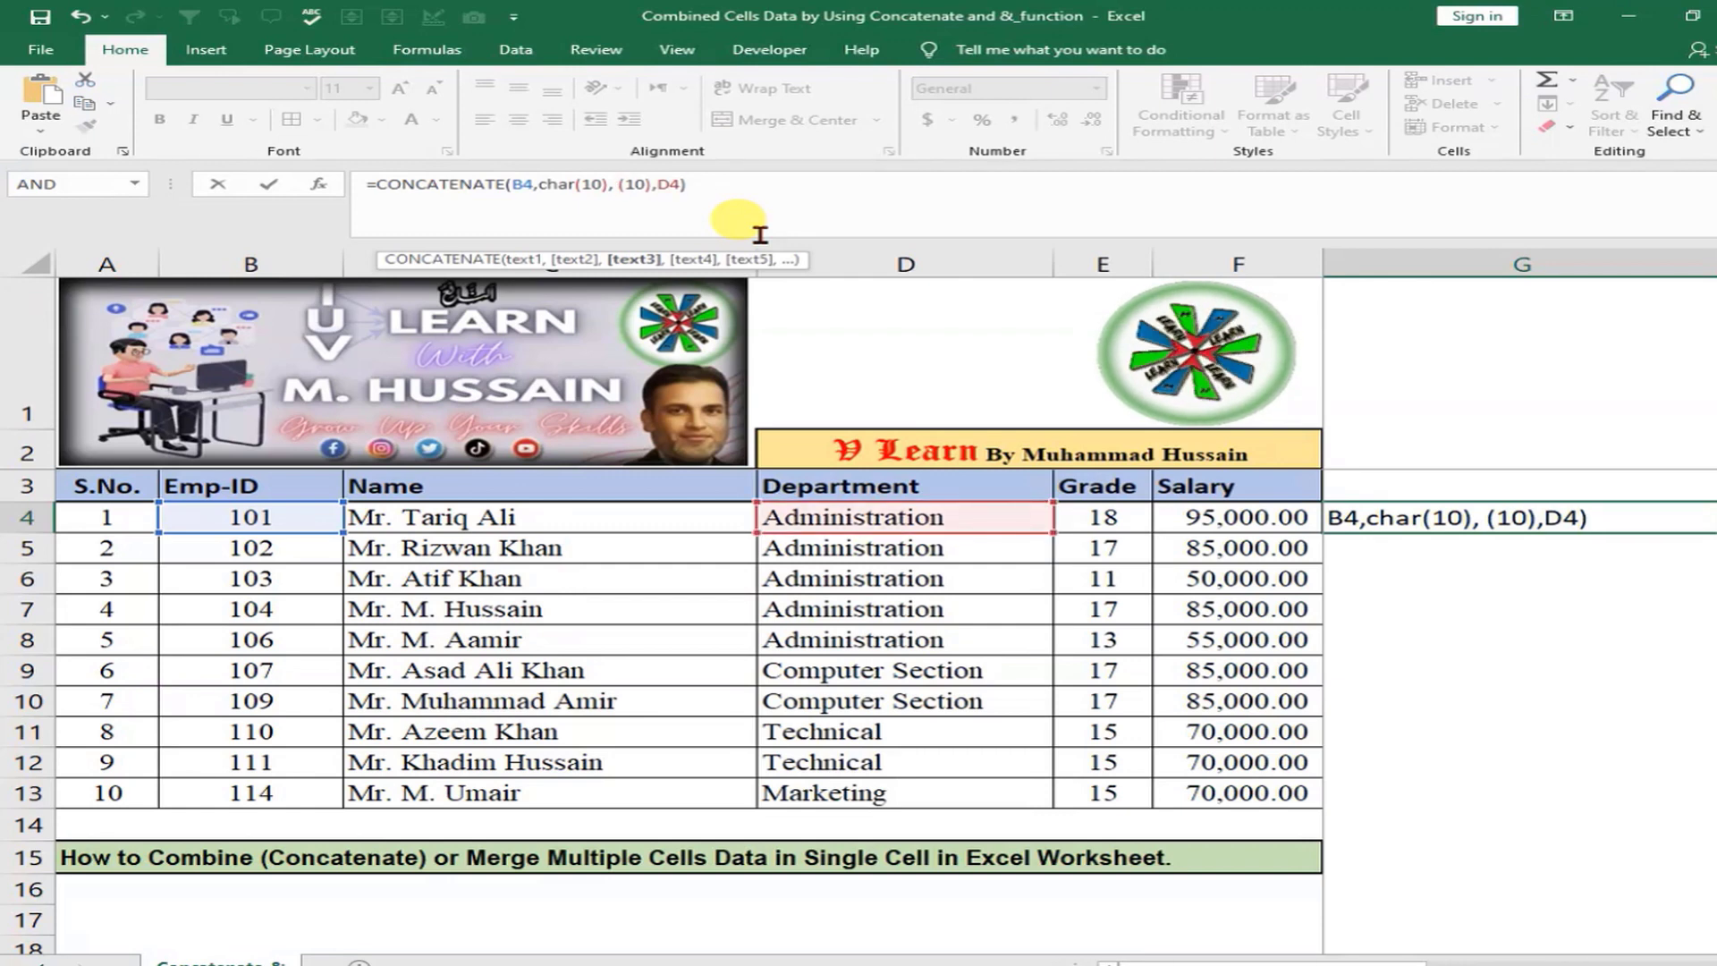
{"action": "type", "text": "C4"}
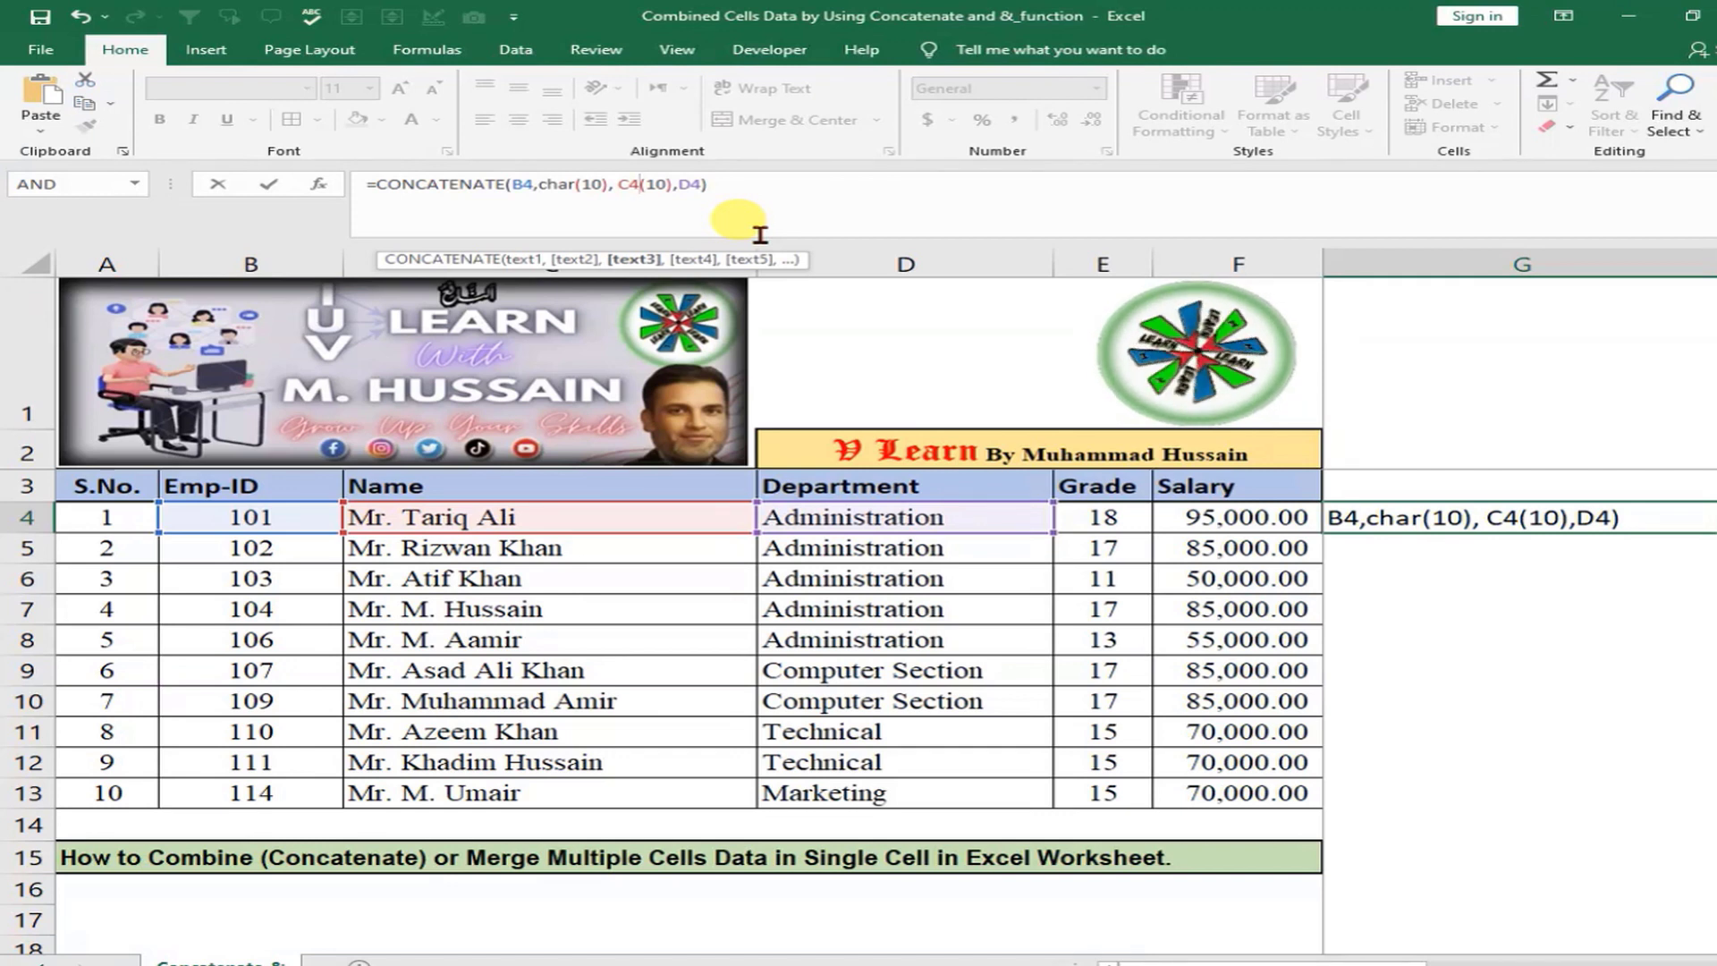
{"action": "type", "text": ",cha"}
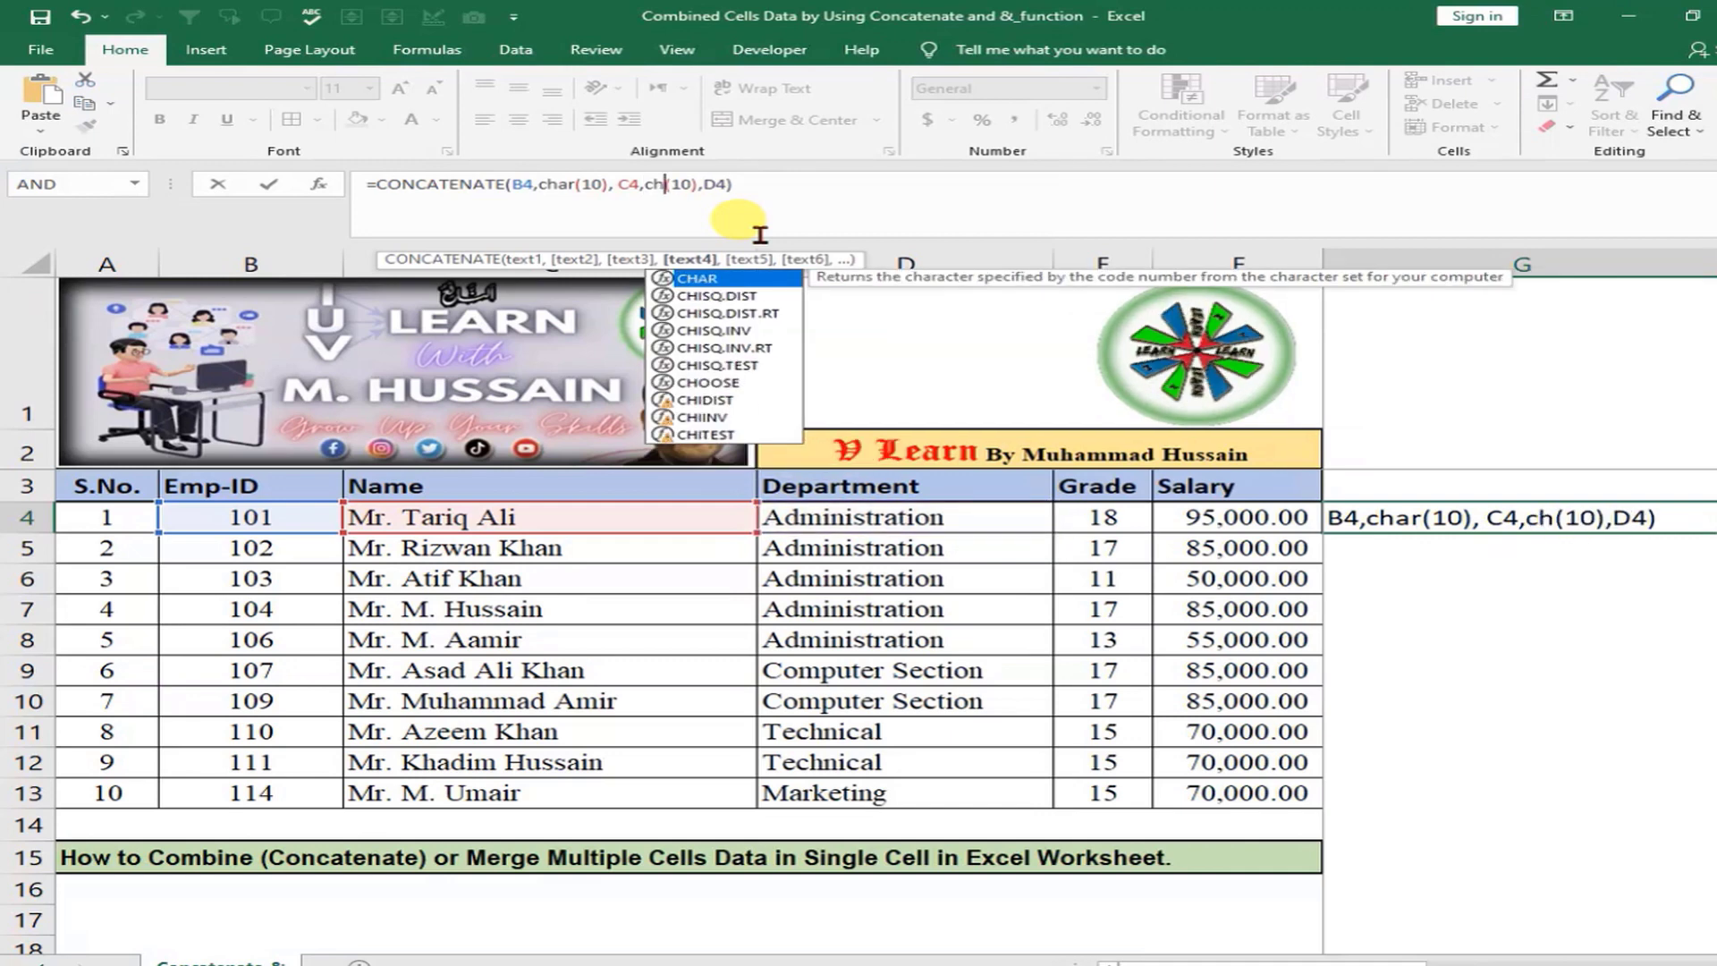
{"action": "type", "text": "r"}
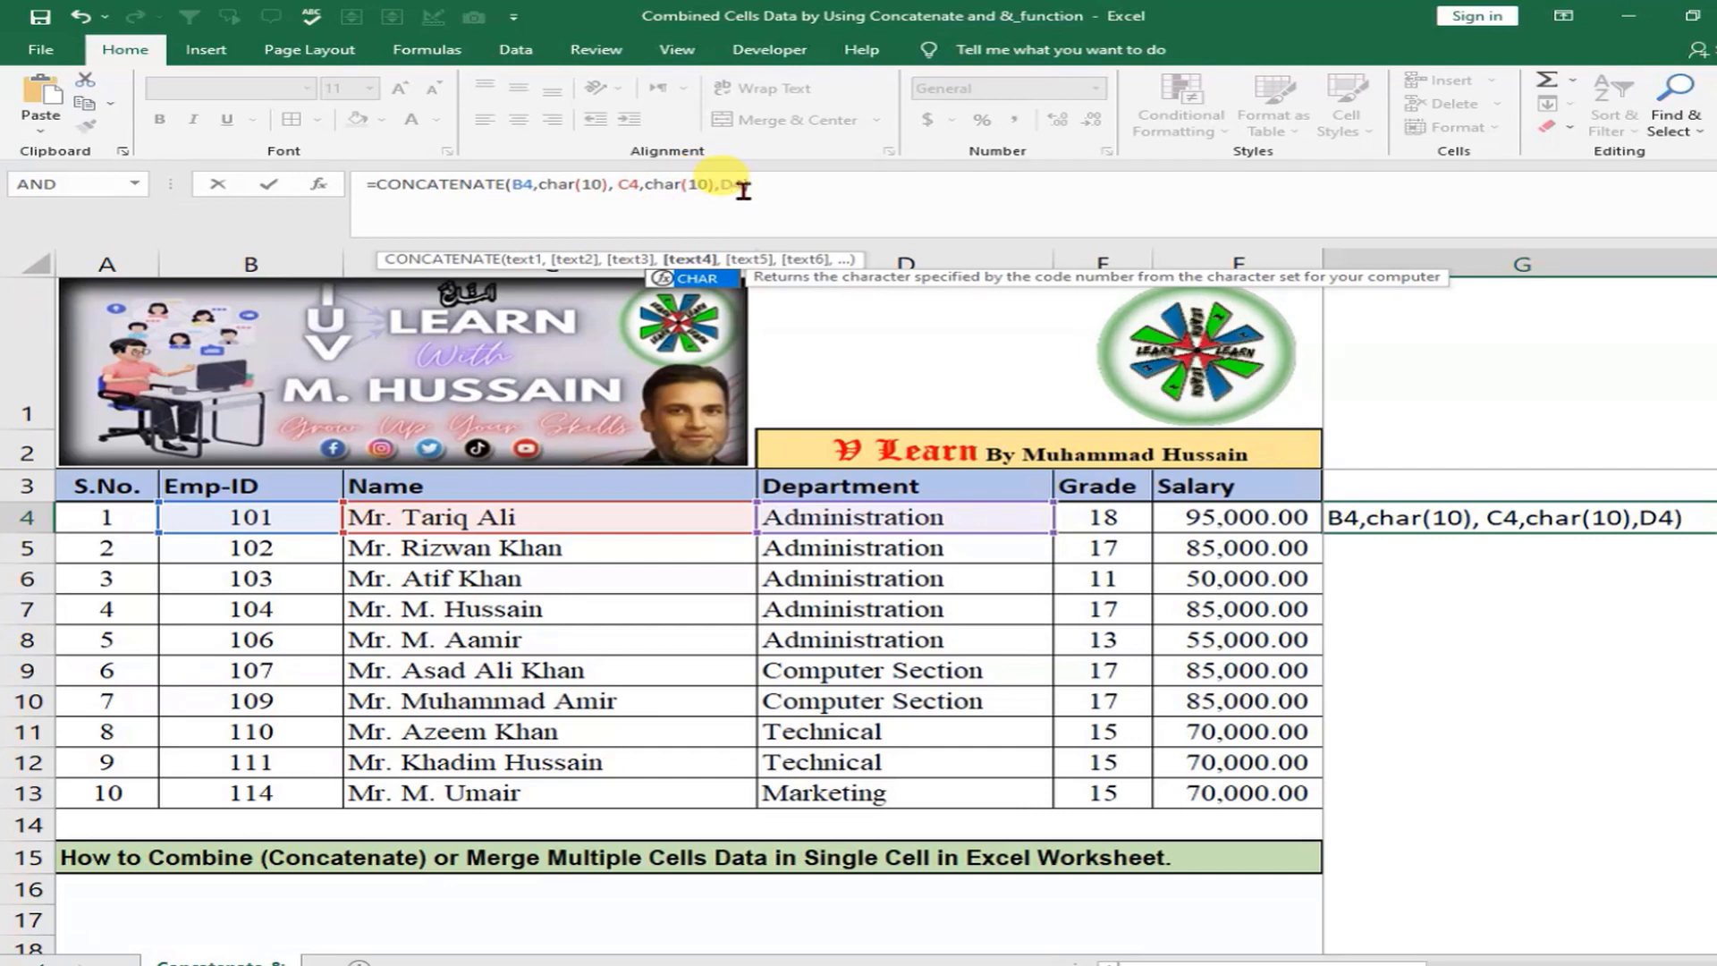
Commit the CONCATENATE formula with line breaks in G4 and fill it down through G13
{"action": "key", "text": "Return"}
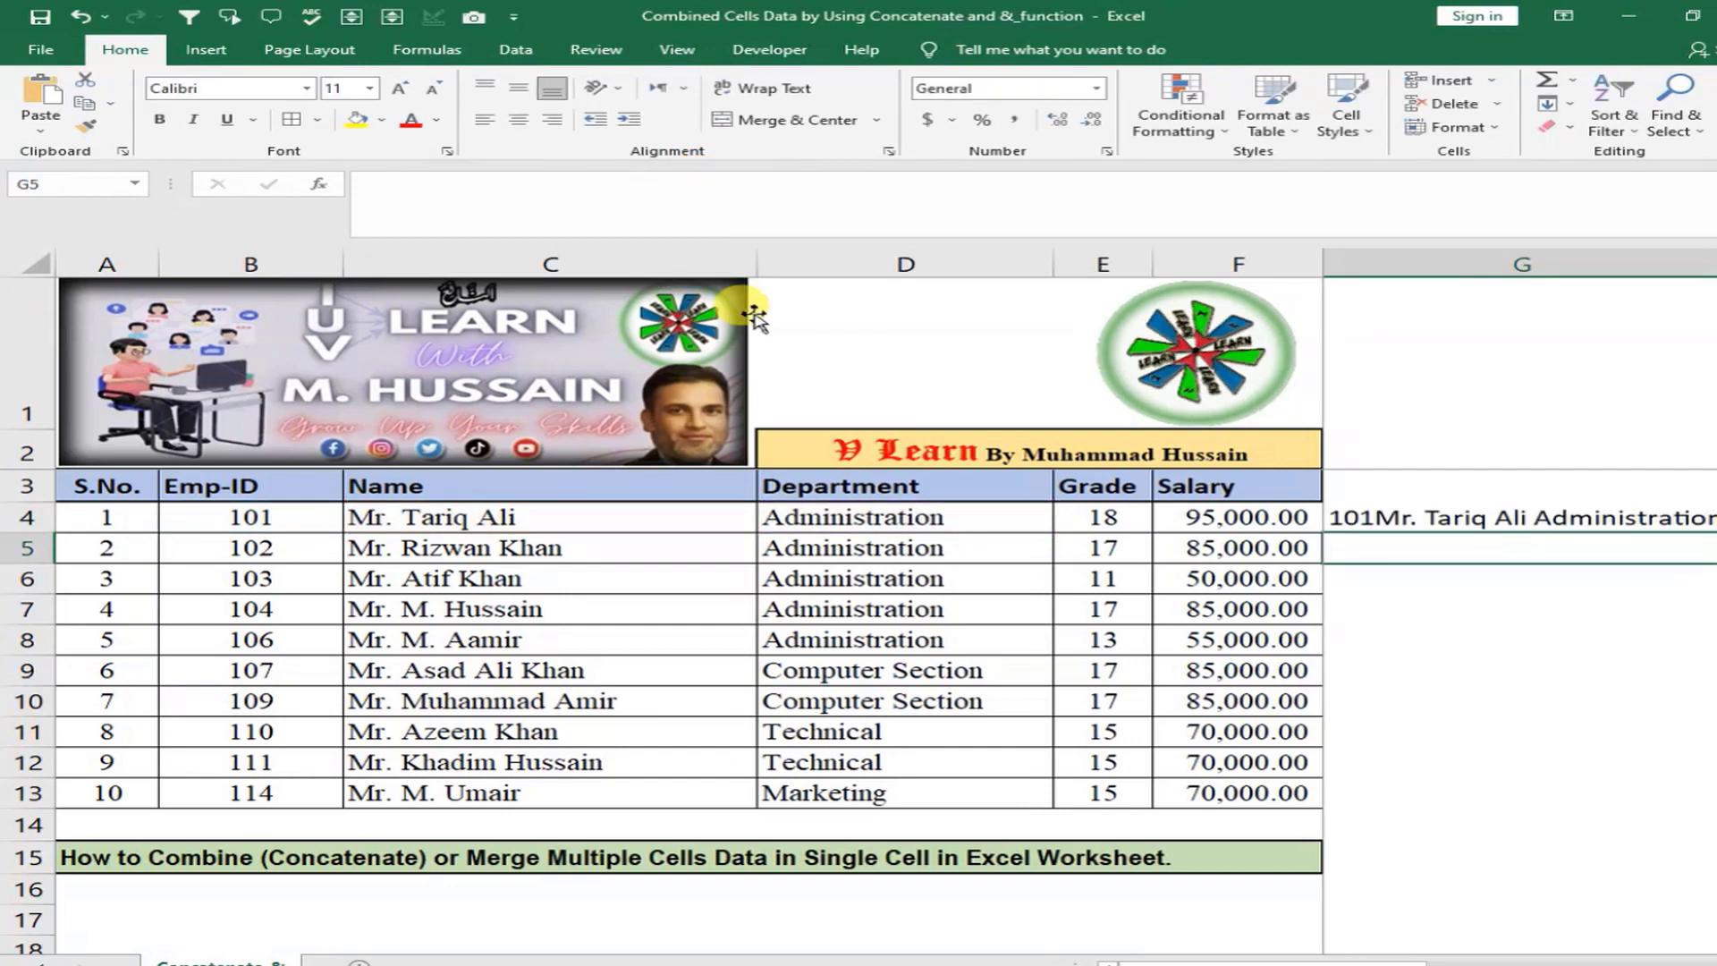
{"action": "left_click", "coordinate": [1535, 517]}
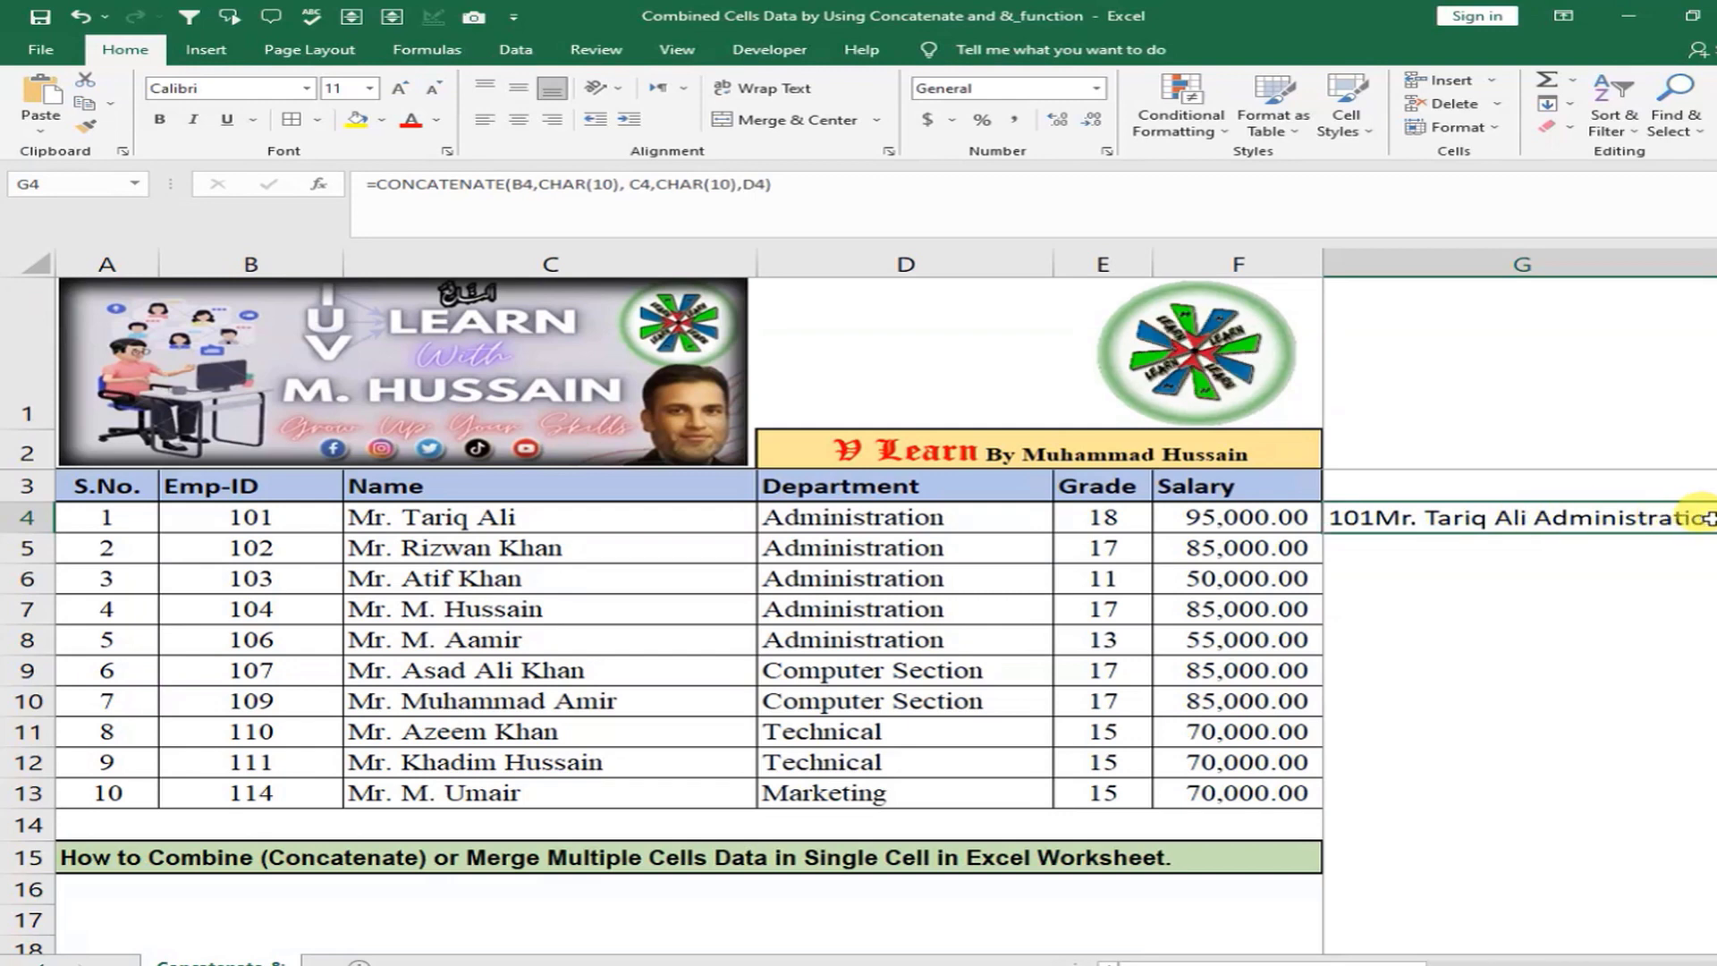
{"action": "left_click_drag", "start_coordinate": [1706, 534], "coordinate": [1675, 787]}
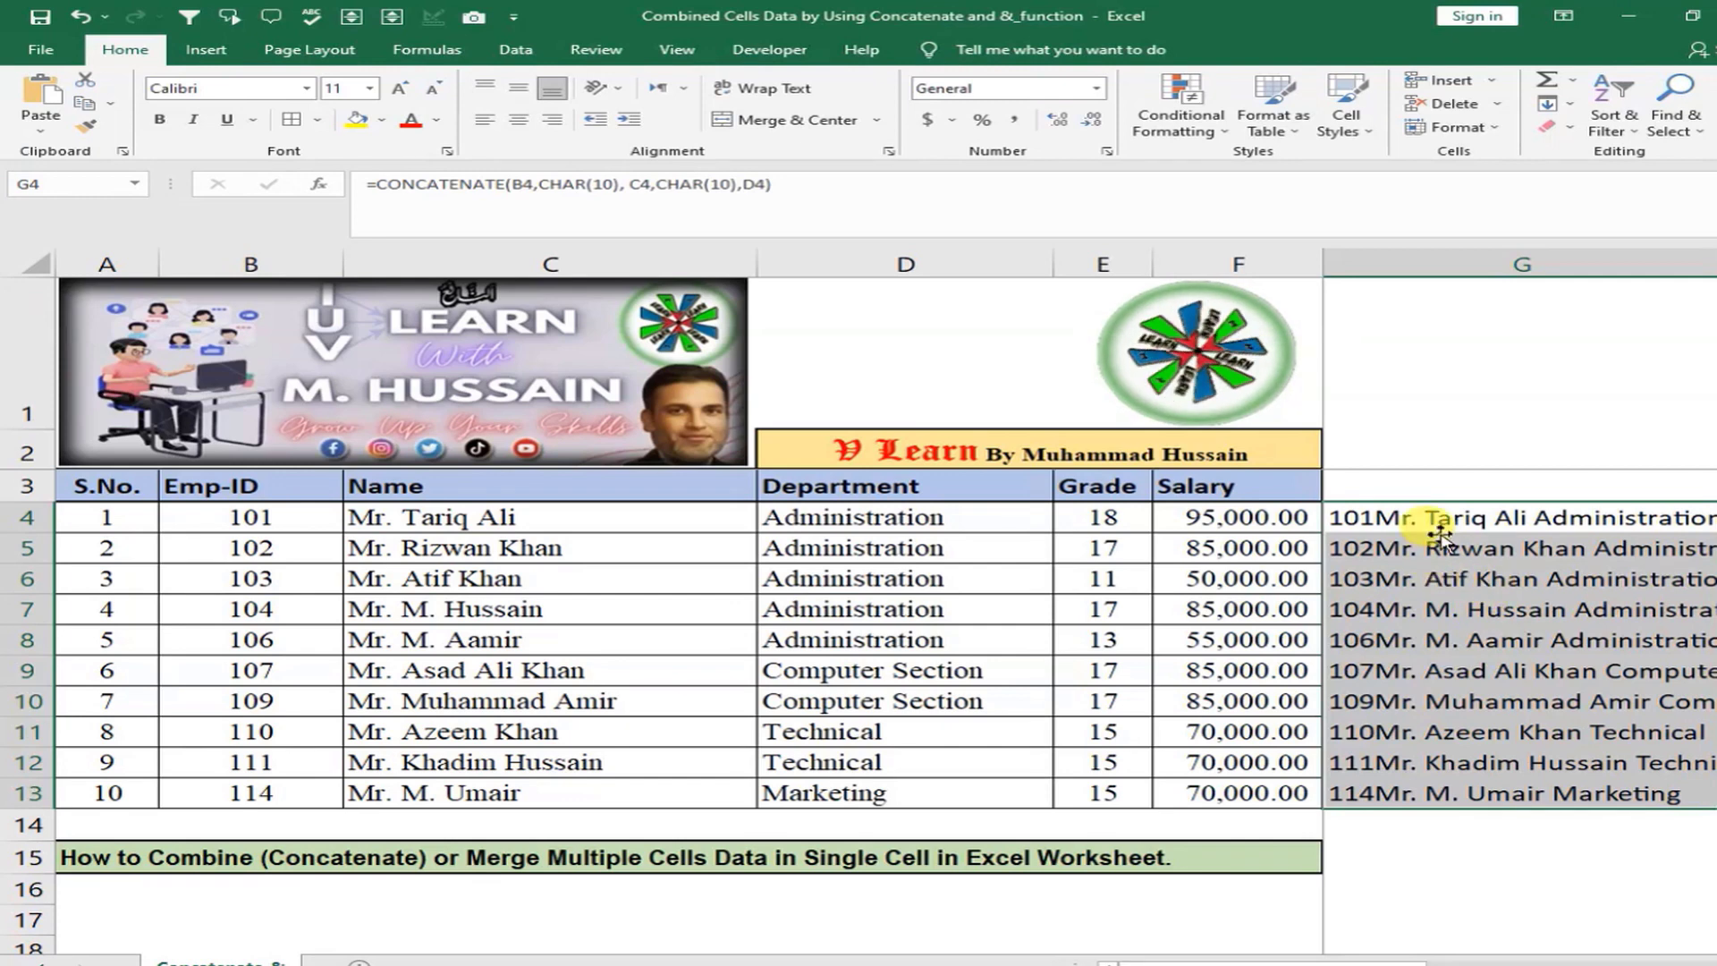
Turn on text wrapping for the combined employee cells G4:G13 in their alignment format
{"action": "right_click", "coordinate": [1446, 587]}
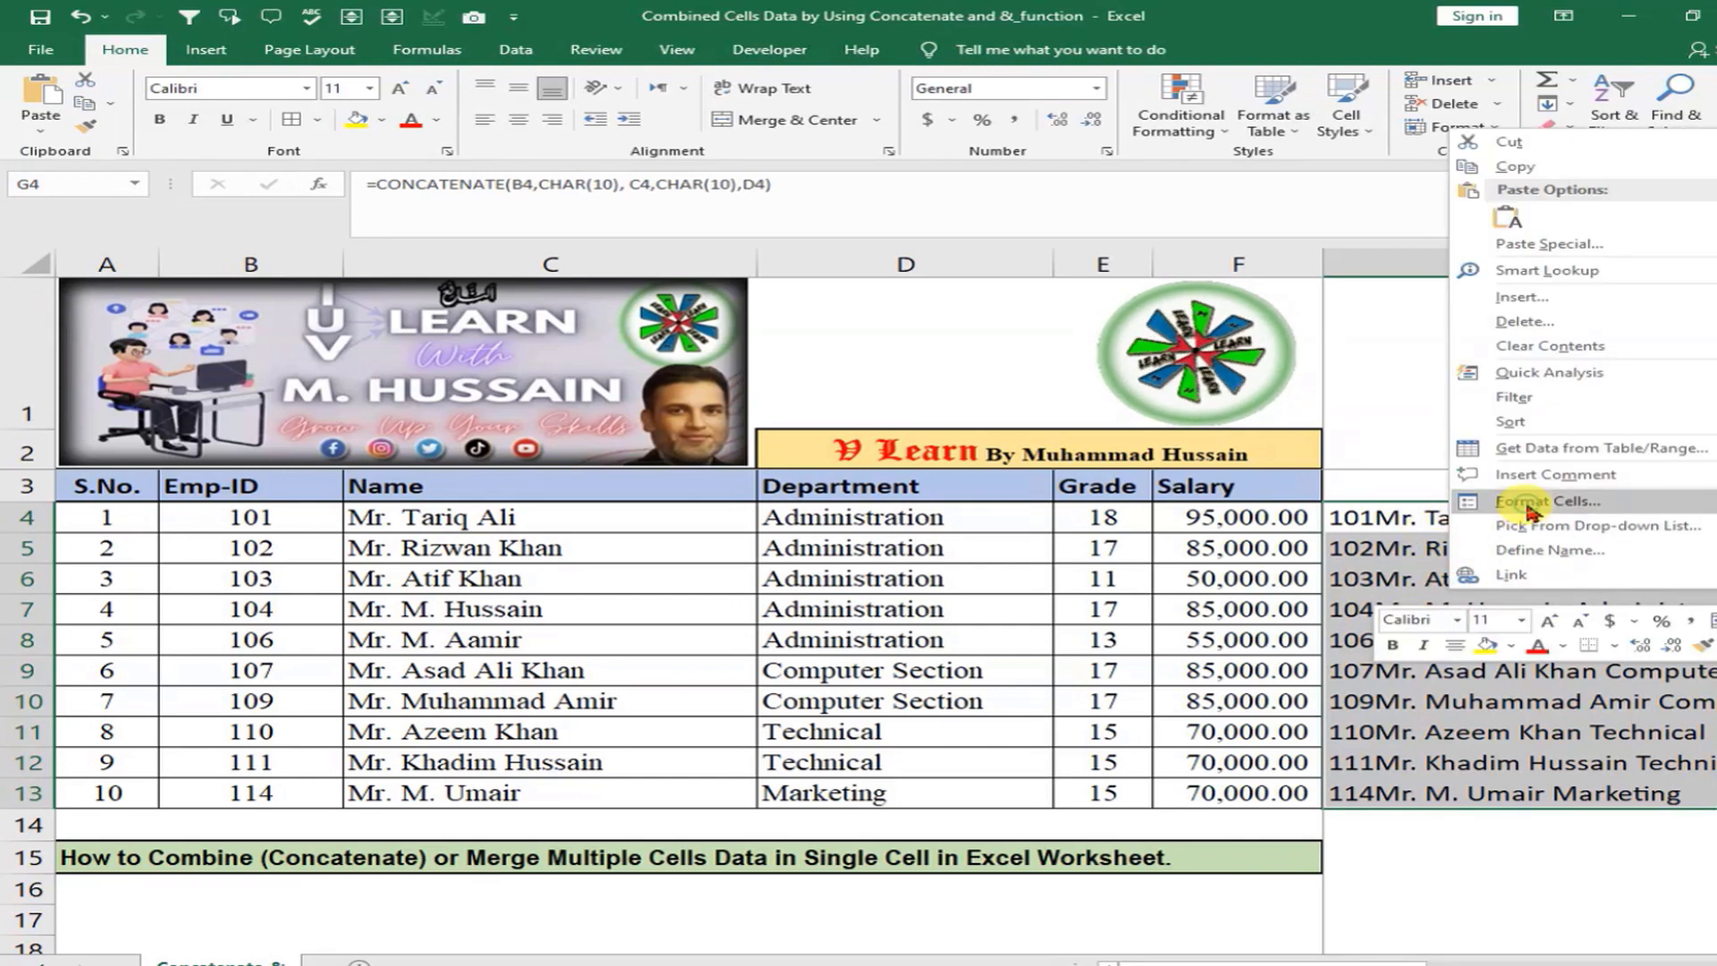
{"action": "left_click", "coordinate": [1532, 508]}
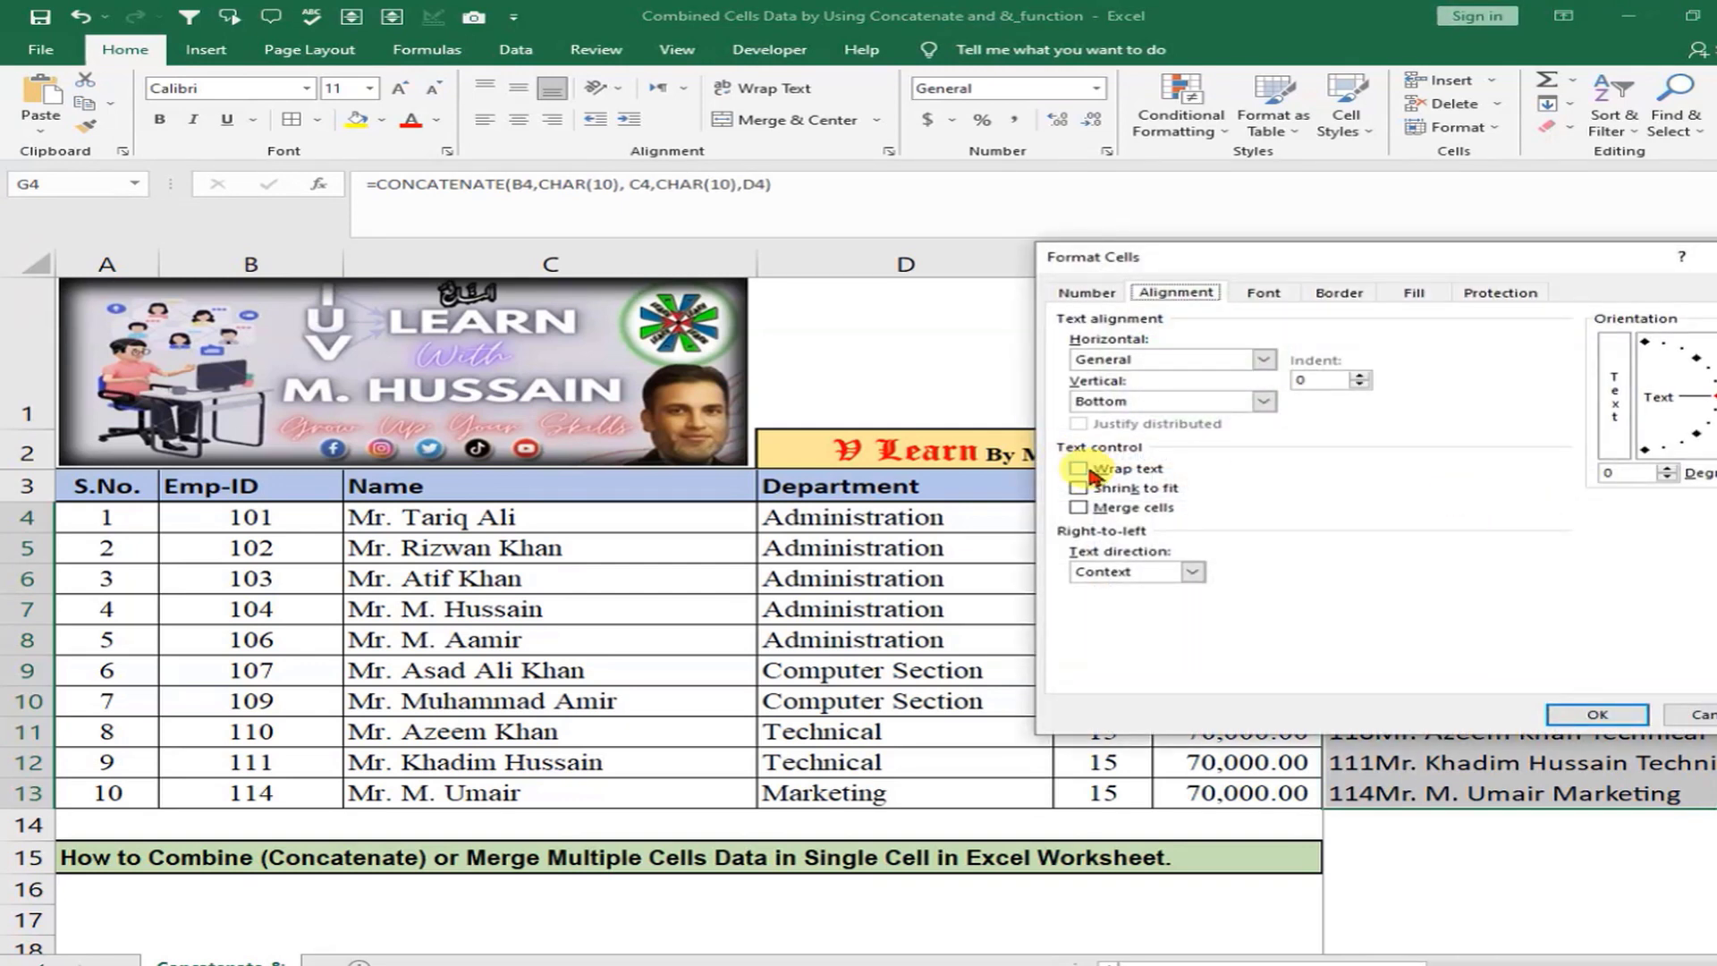
{"action": "left_click", "coordinate": [1092, 476]}
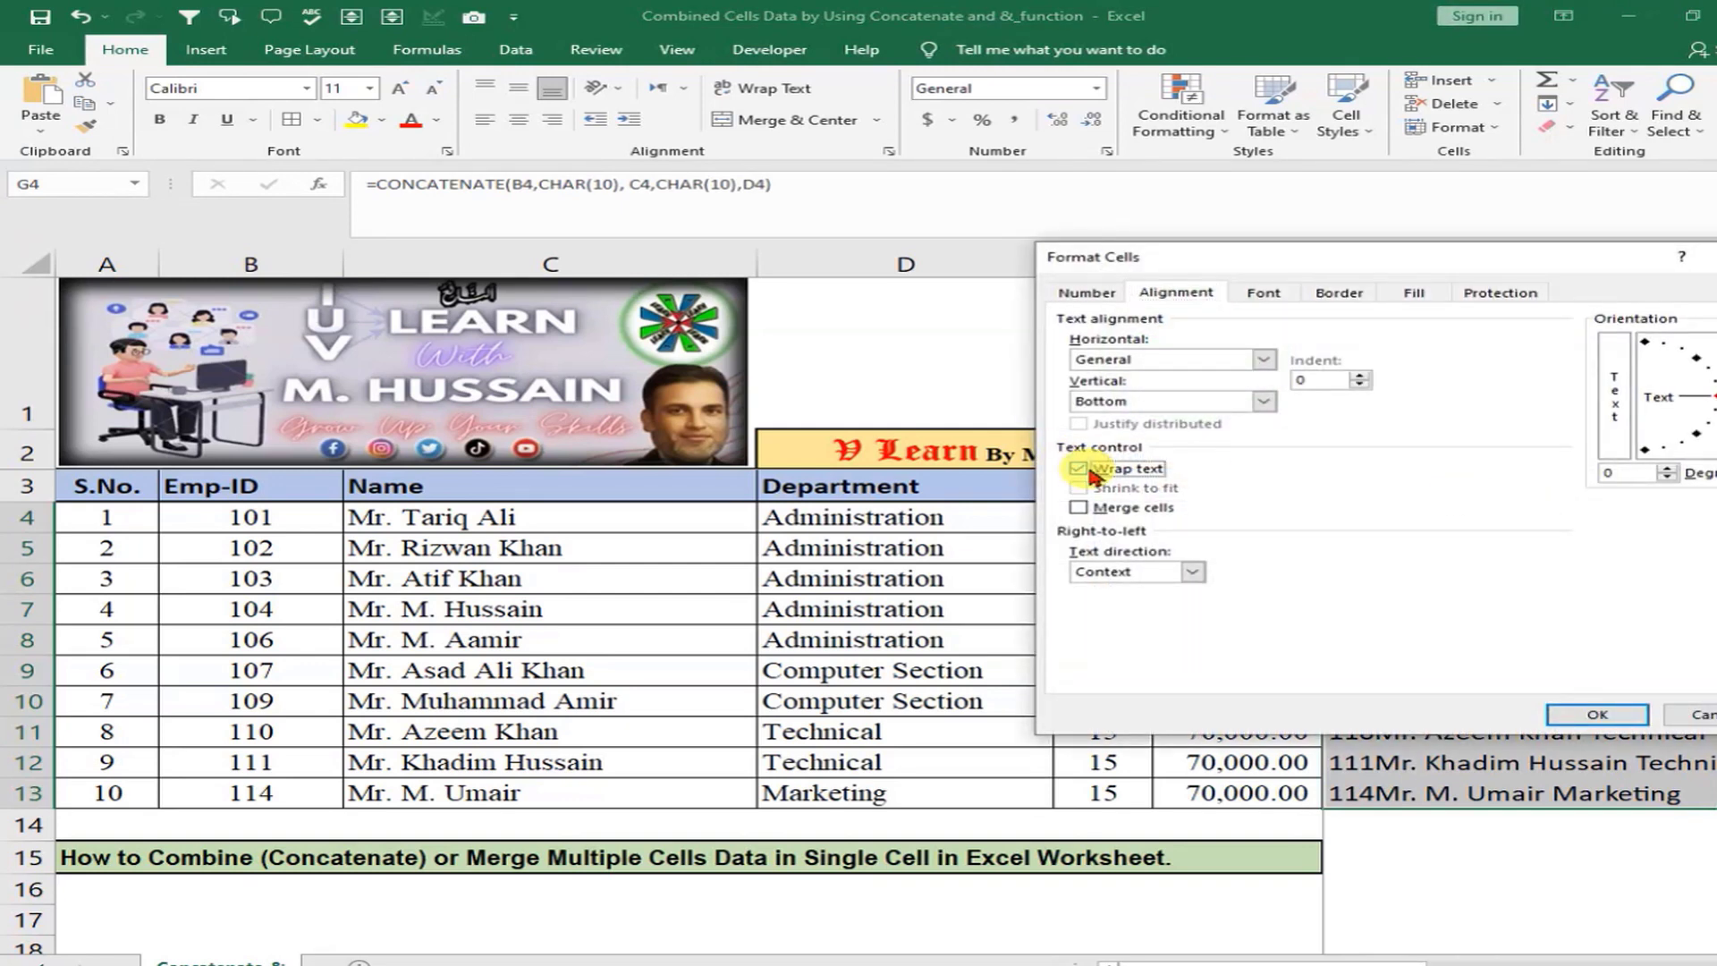
{"action": "left_click", "coordinate": [1598, 713]}
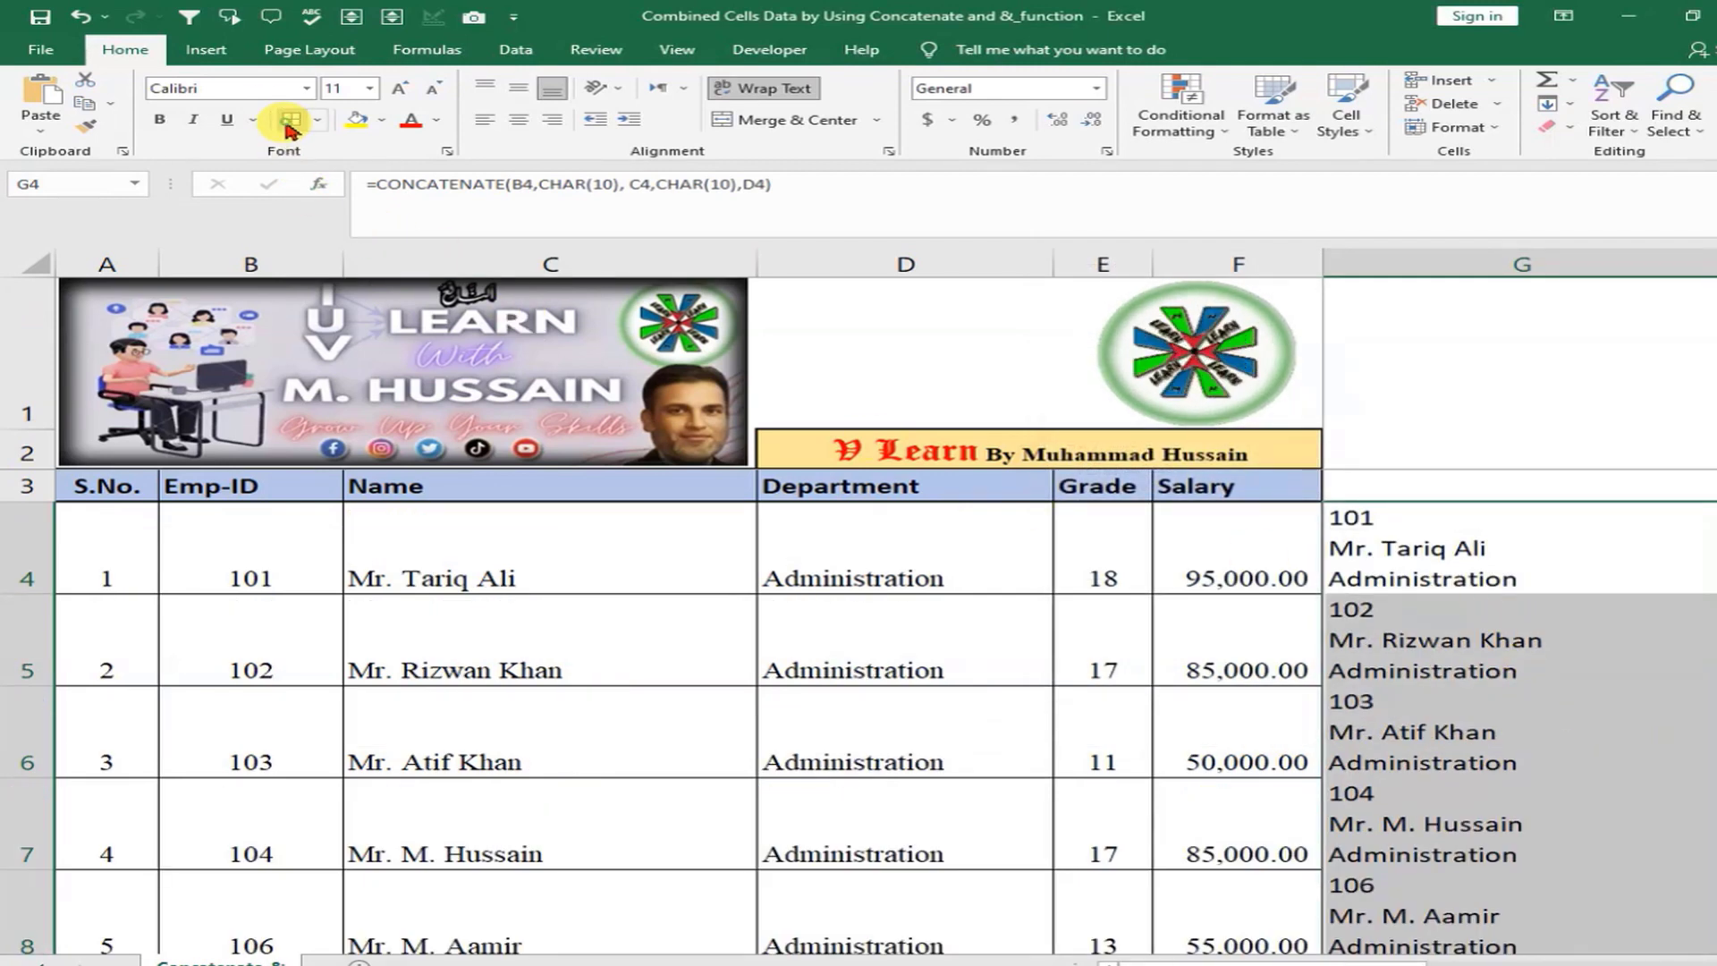
Examine the CONCATENATE formula in G4 and compare the wrapped entries down column G with the employee IDs, names and departments
{"action": "scroll", "coordinate": [1588, 661], "scroll_direction": "down", "scroll_amount": 4}
{"action": "scroll", "coordinate": [1593, 671], "scroll_direction": "up", "scroll_amount": 3}
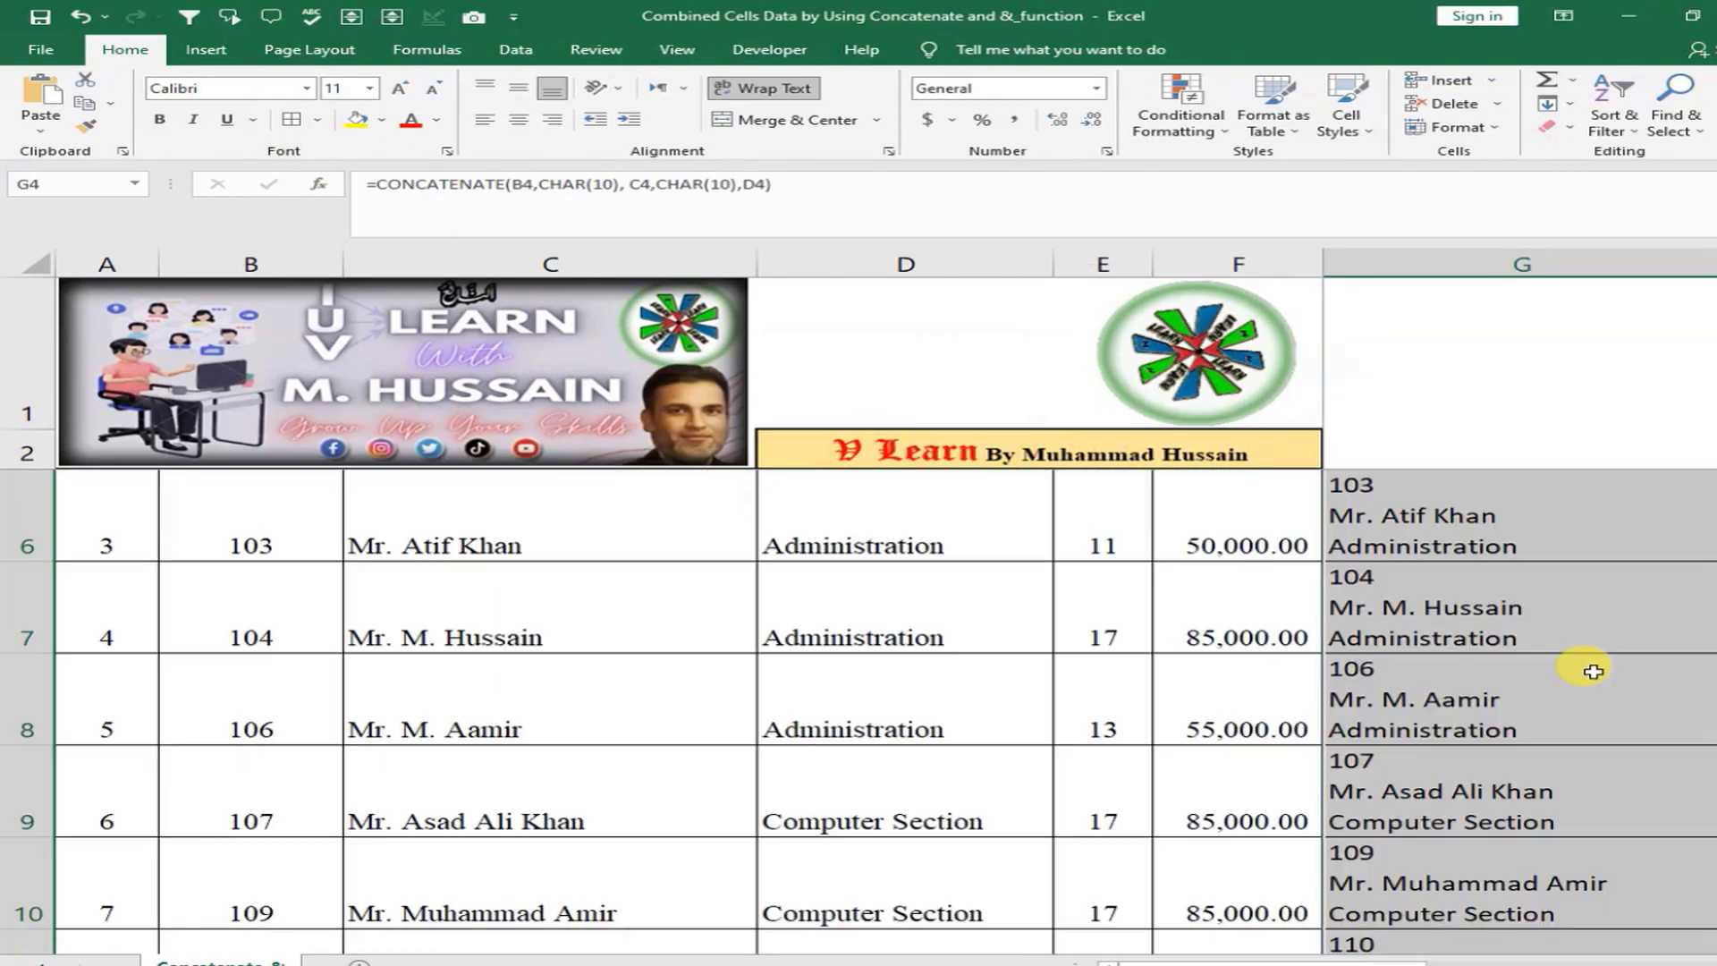
{"action": "scroll", "coordinate": [1592, 666], "scroll_direction": "up", "scroll_amount": 1}
{"action": "left_click", "coordinate": [1579, 559]}
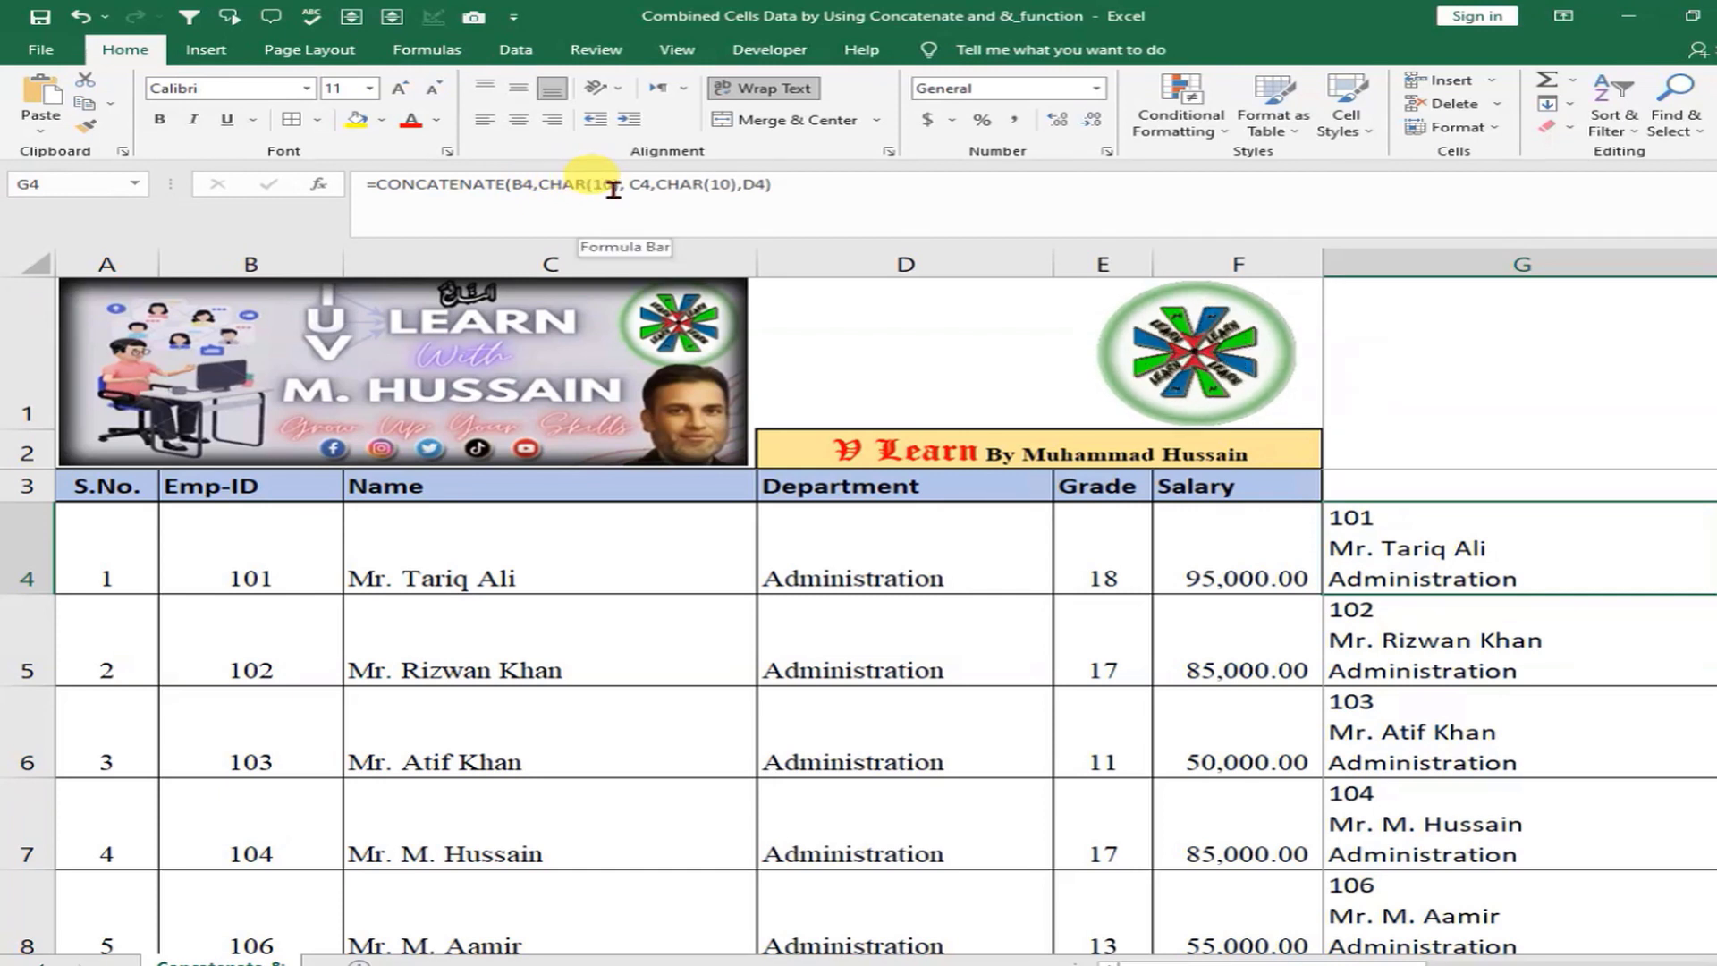
{"action": "double_click", "coordinate": [1427, 549]}
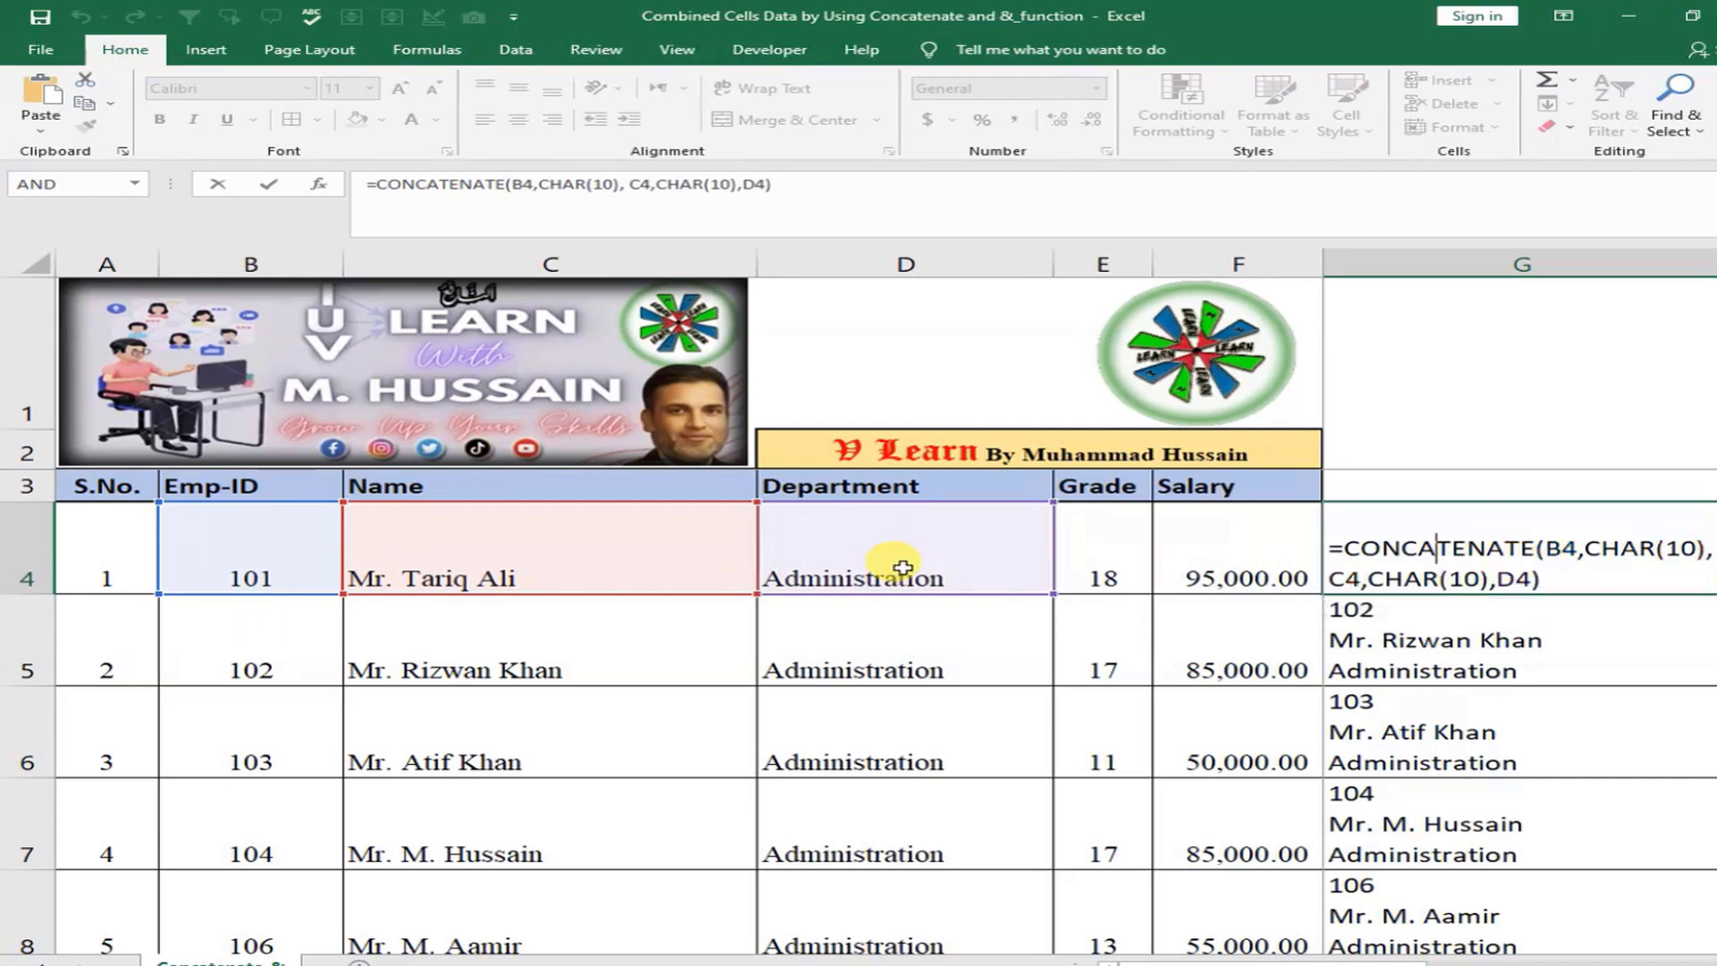
{"action": "key", "text": "Return"}
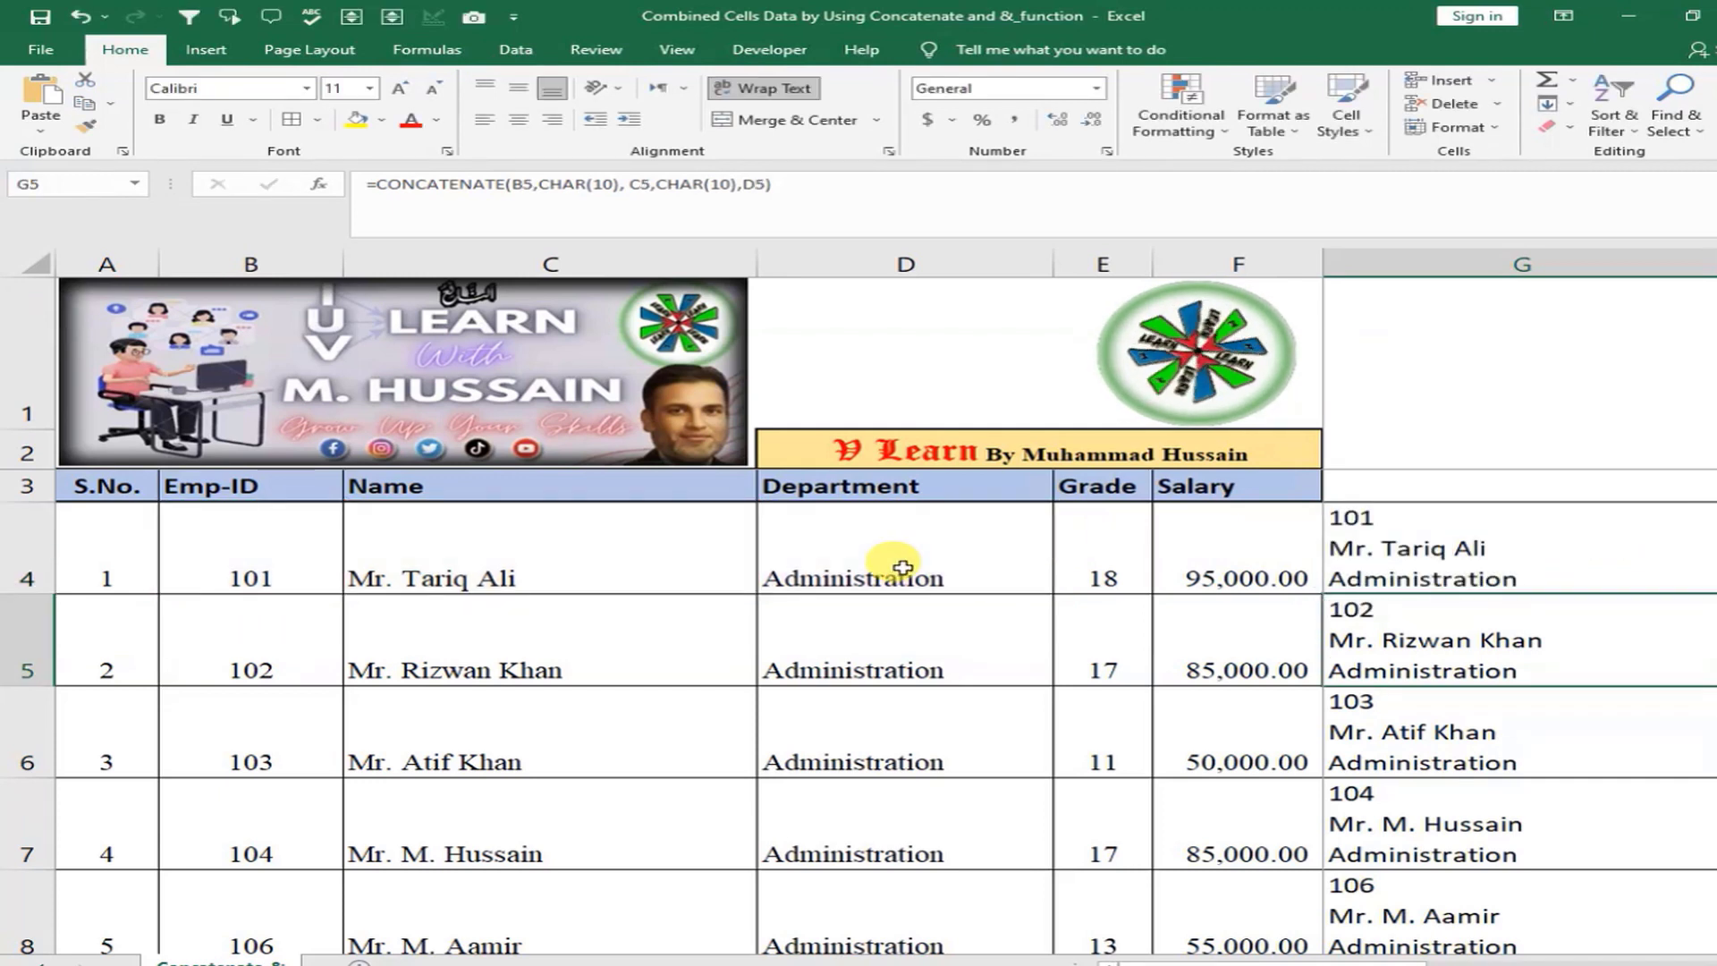
{"action": "left_click", "coordinate": [1439, 524]}
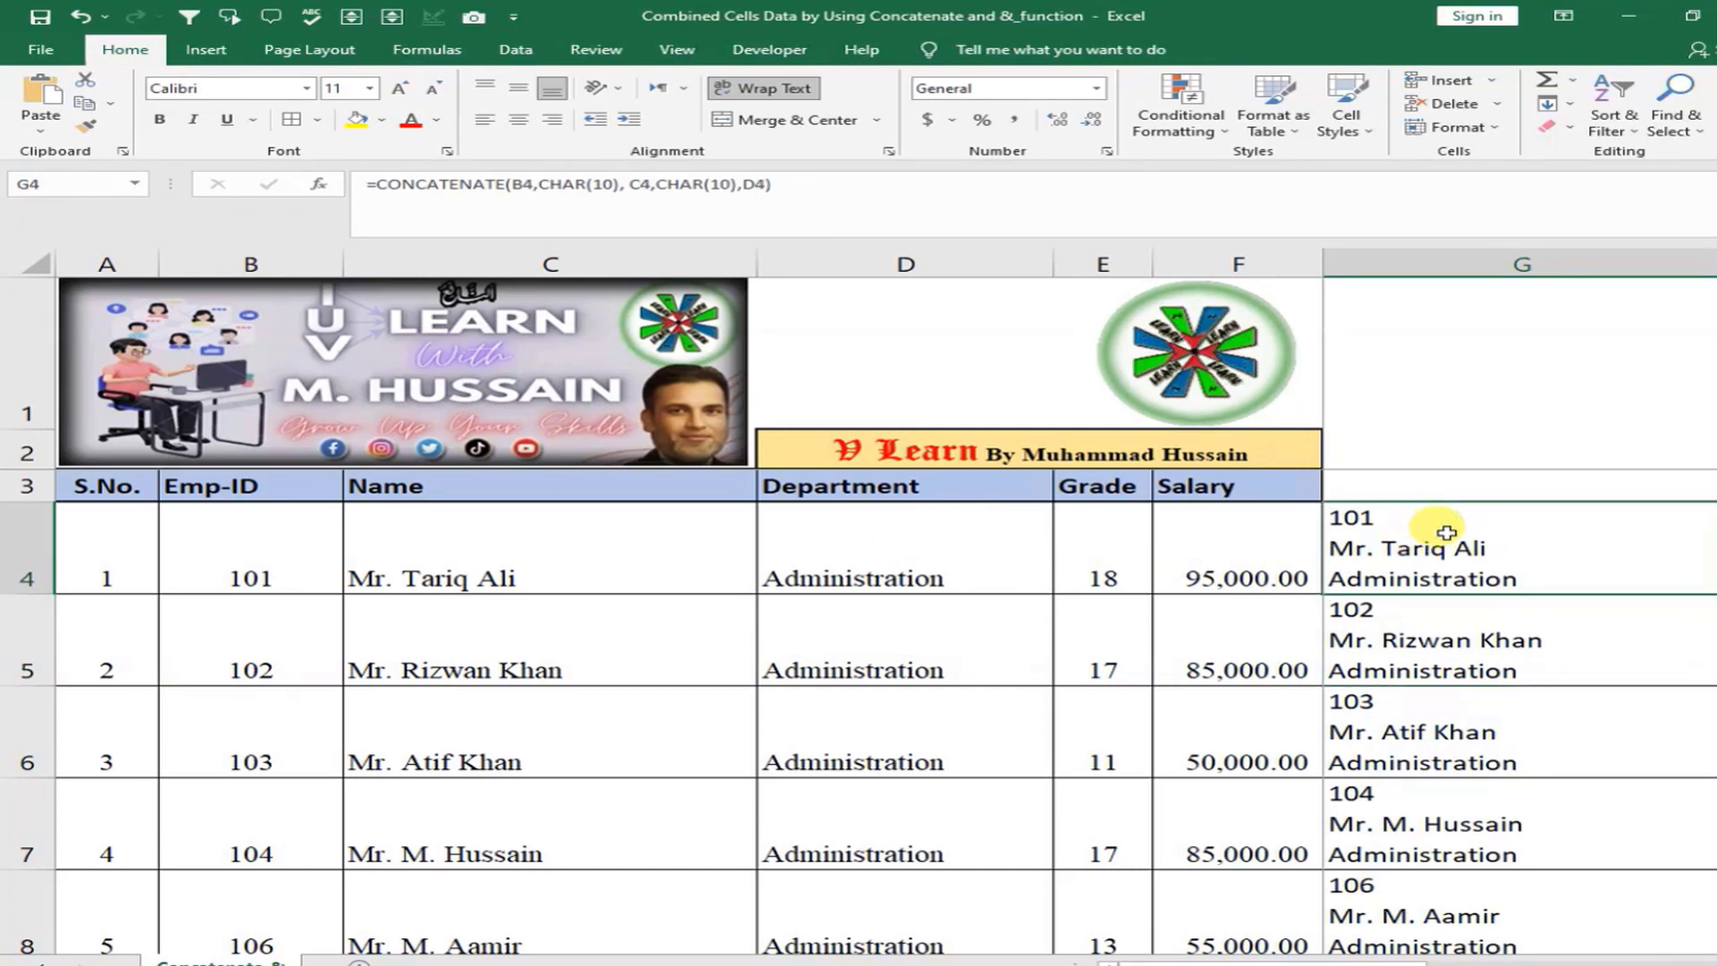
{"action": "scroll", "coordinate": [268, 561], "scroll_direction": "down", "scroll_amount": 4}
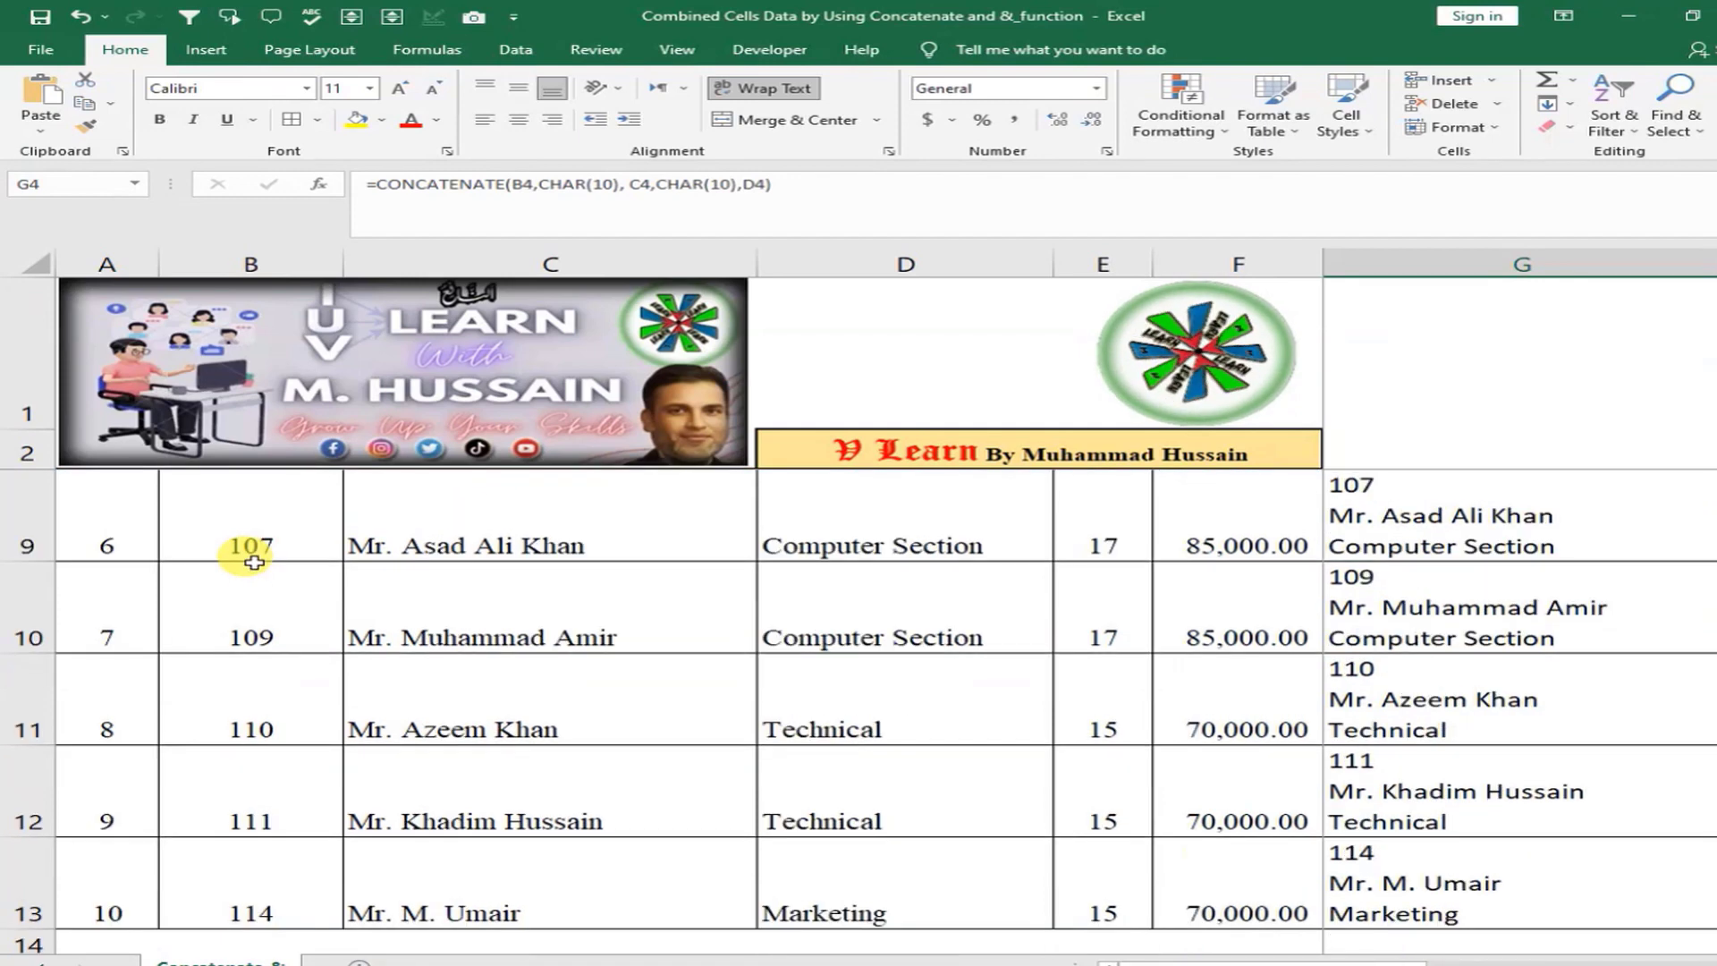
{"action": "scroll", "coordinate": [254, 562], "scroll_direction": "up", "scroll_amount": 4}
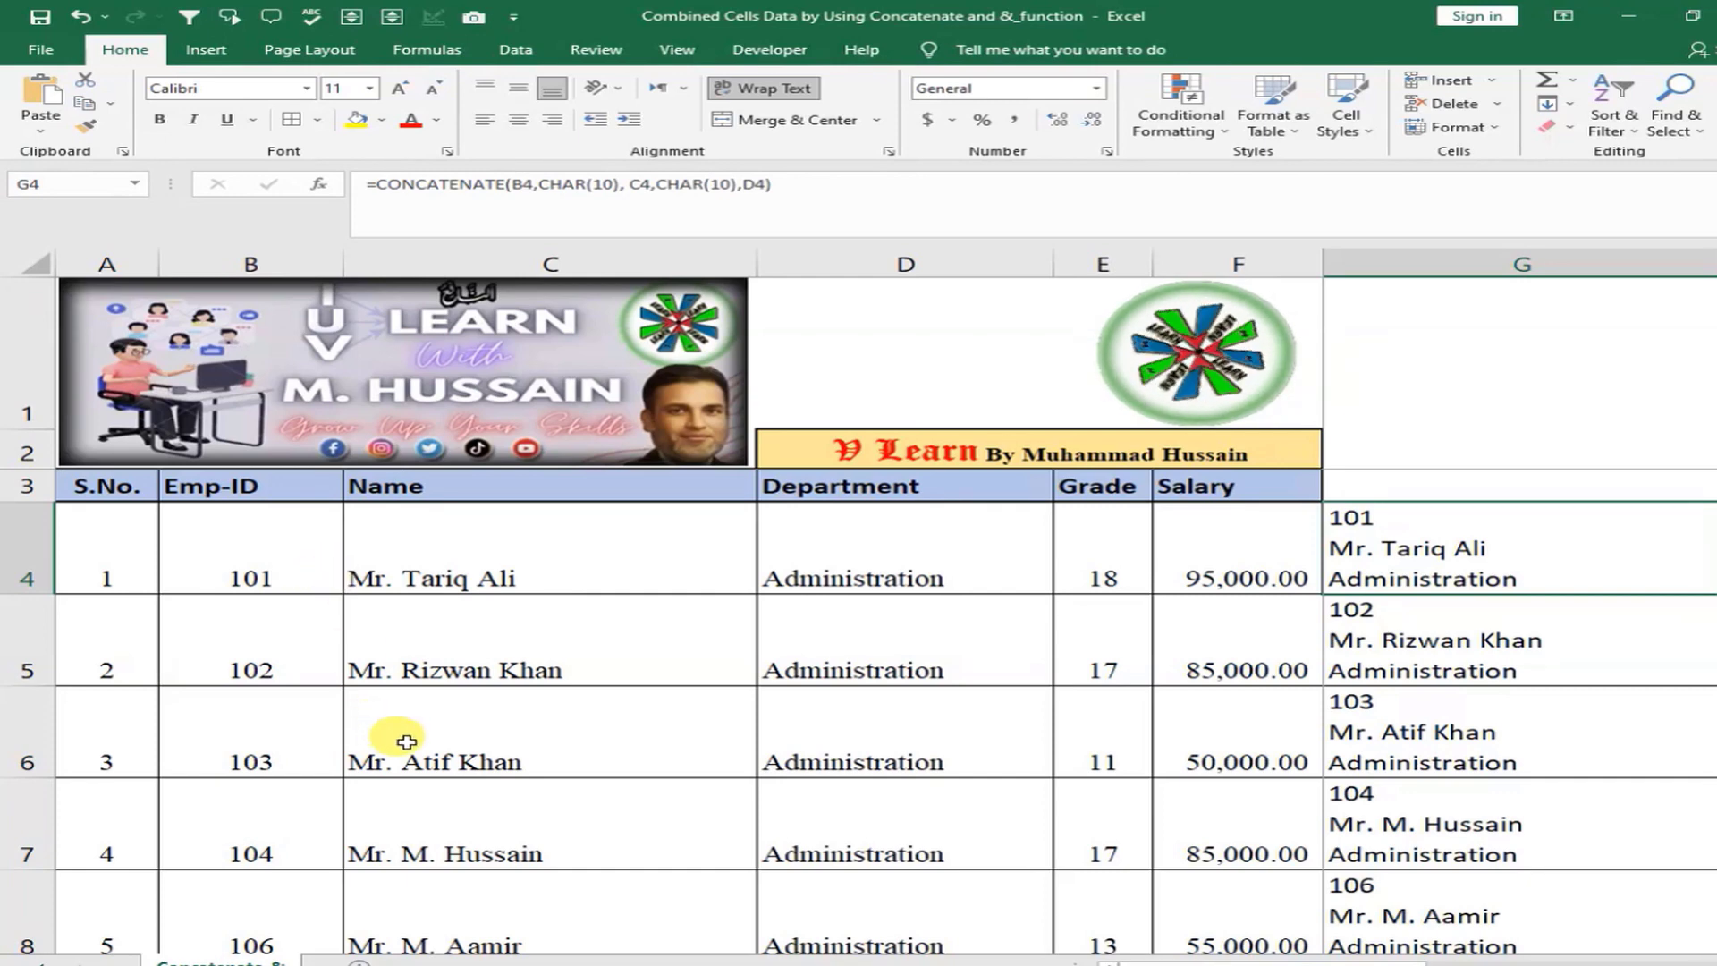
{"action": "scroll", "coordinate": [398, 728], "scroll_direction": "down", "scroll_amount": 3}
{"action": "scroll", "coordinate": [417, 739], "scroll_direction": "up", "scroll_amount": 3}
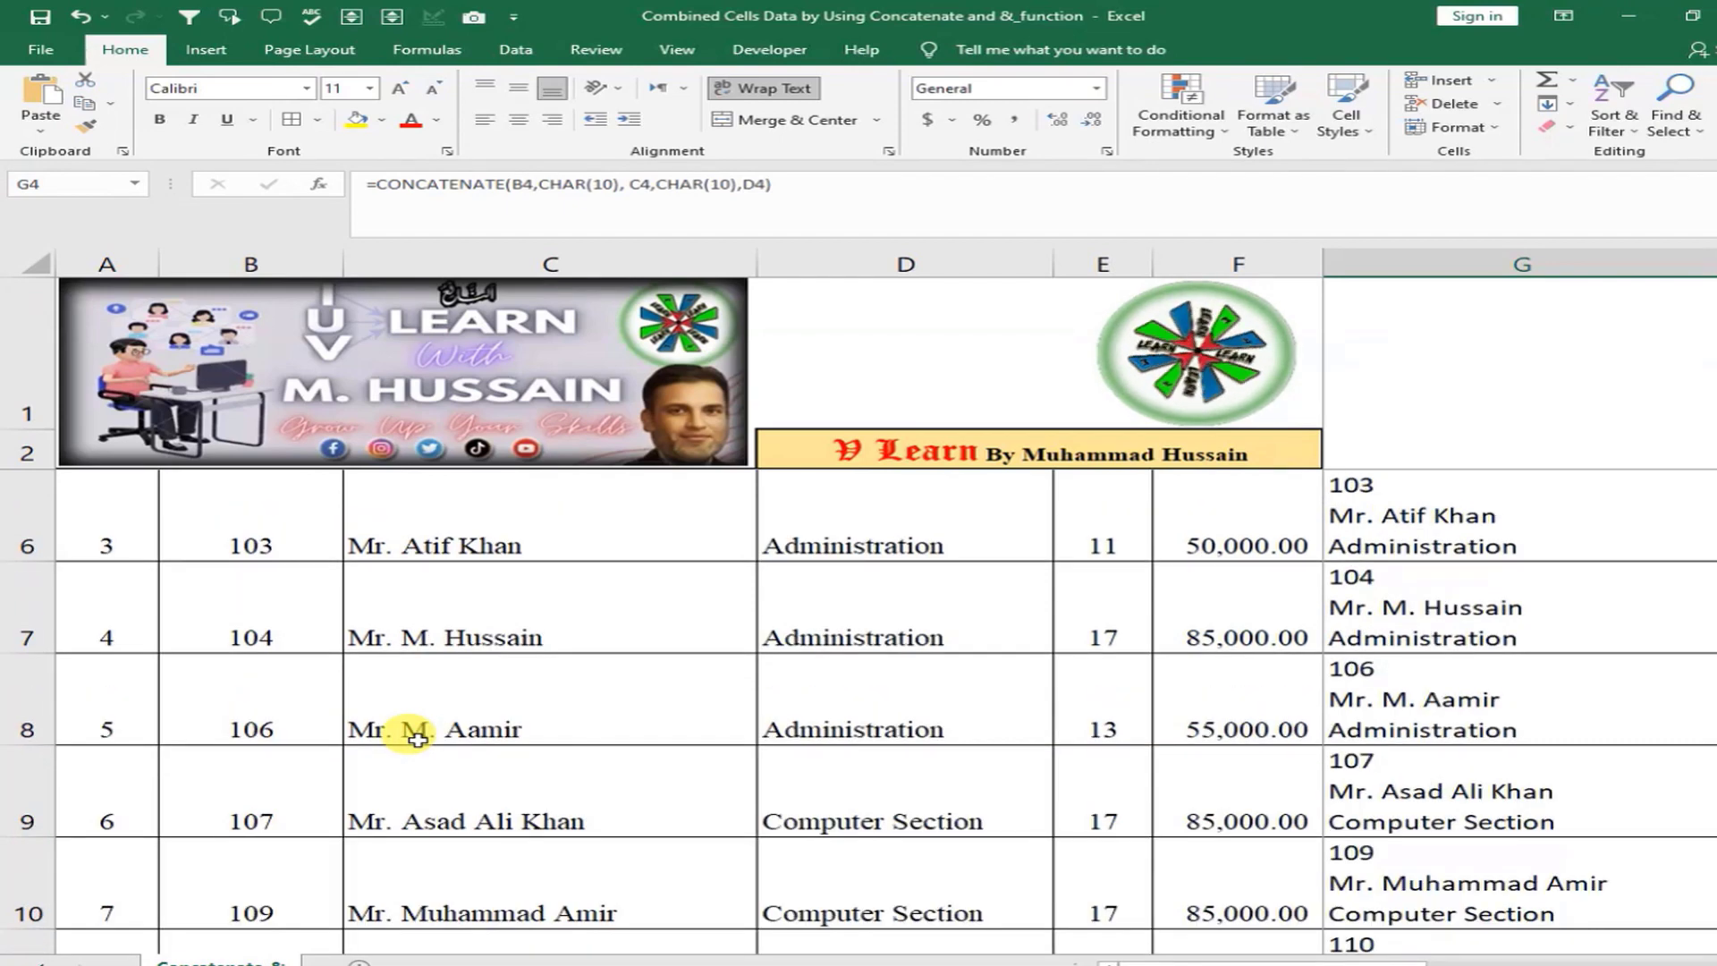